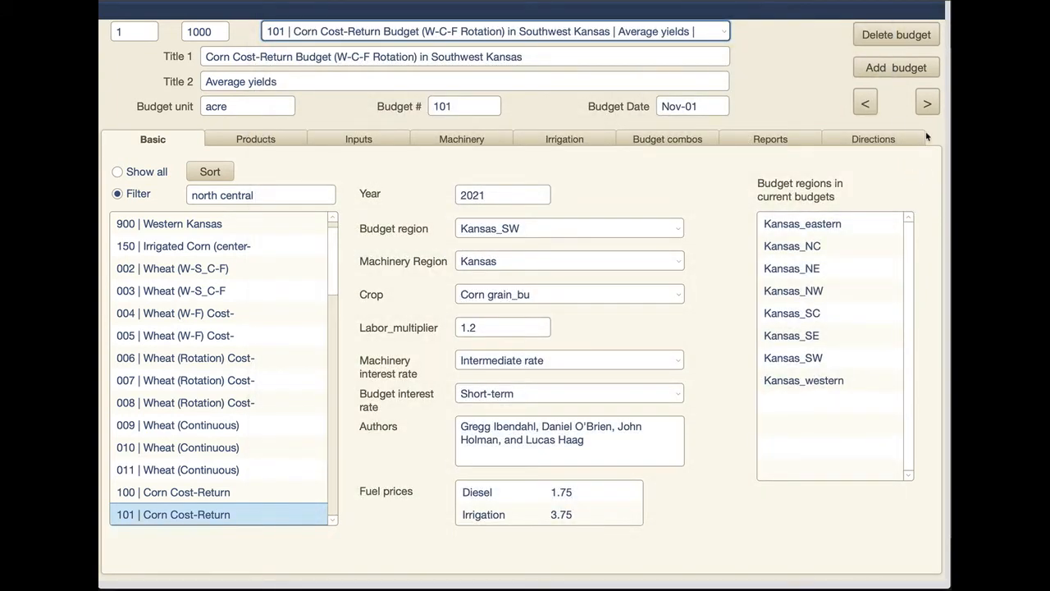
Add a new budget and enter Title 1 as the author's first name in possessive form followed by "test budget".
click(867, 68)
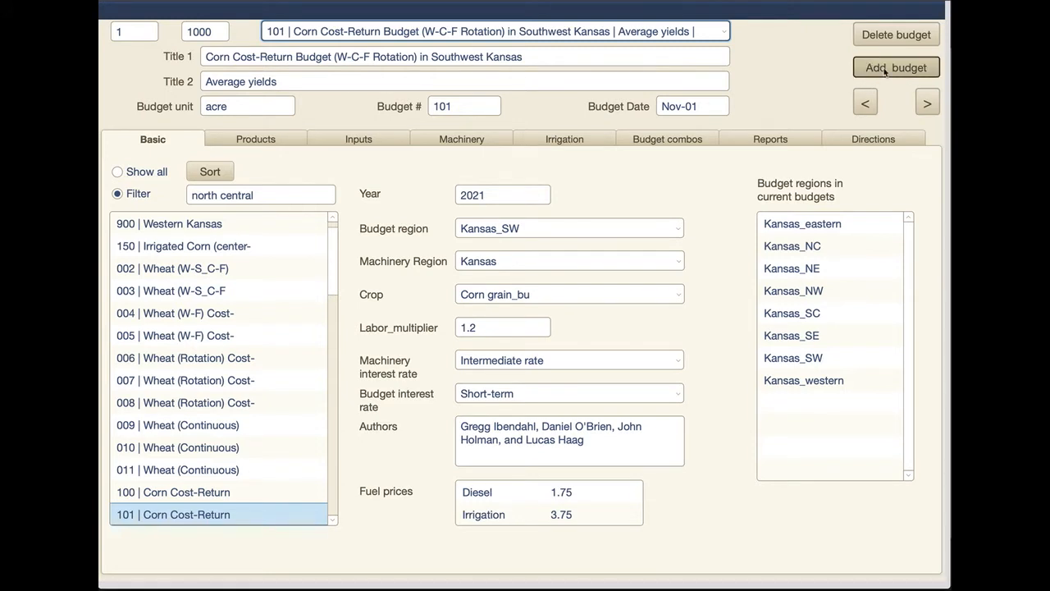
click(886, 70)
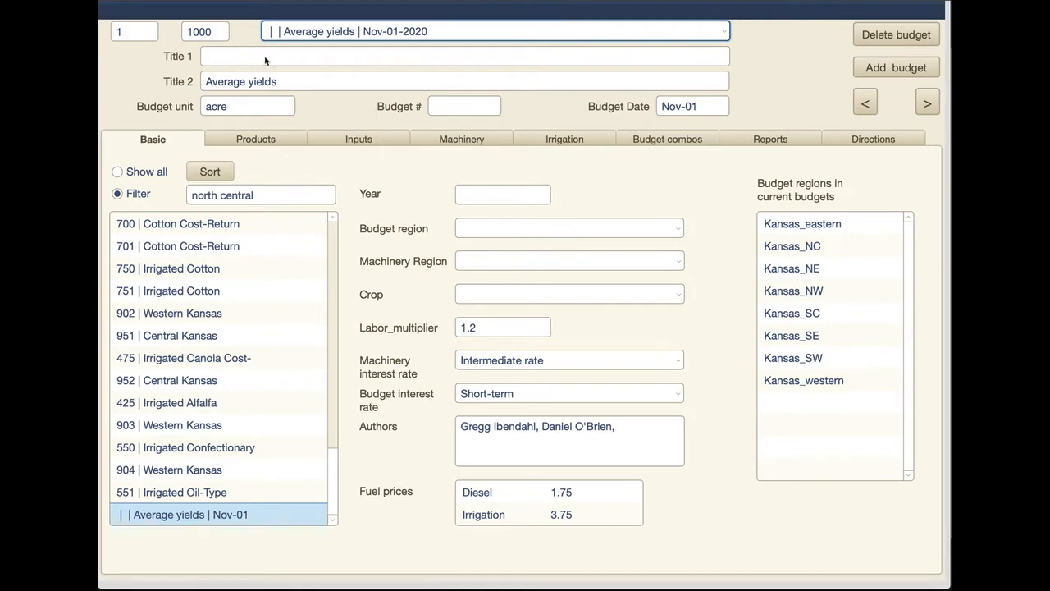
click(241, 54)
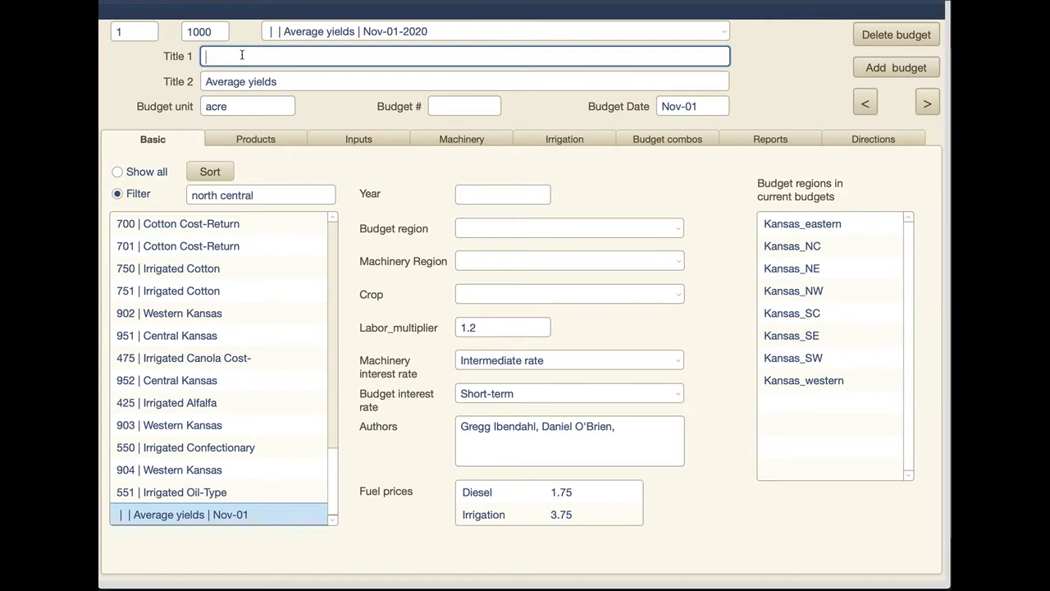
text(Gregg's test budget)
Replace the new budget's Title 2 with "test yields", leaving the budget date as it is.
click(258, 81)
drag(279, 81, 199, 80)
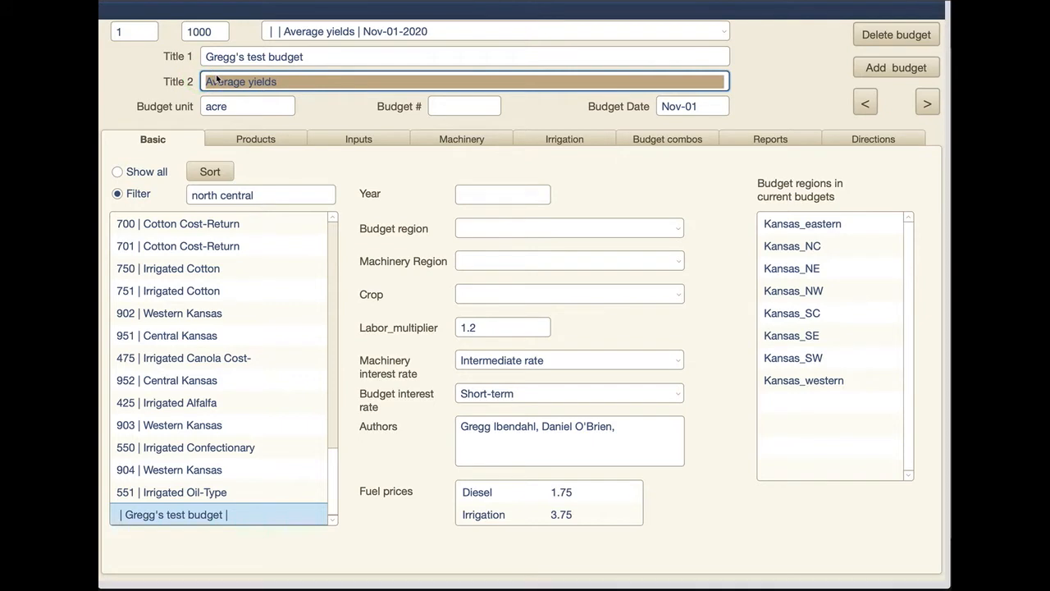
text(test )
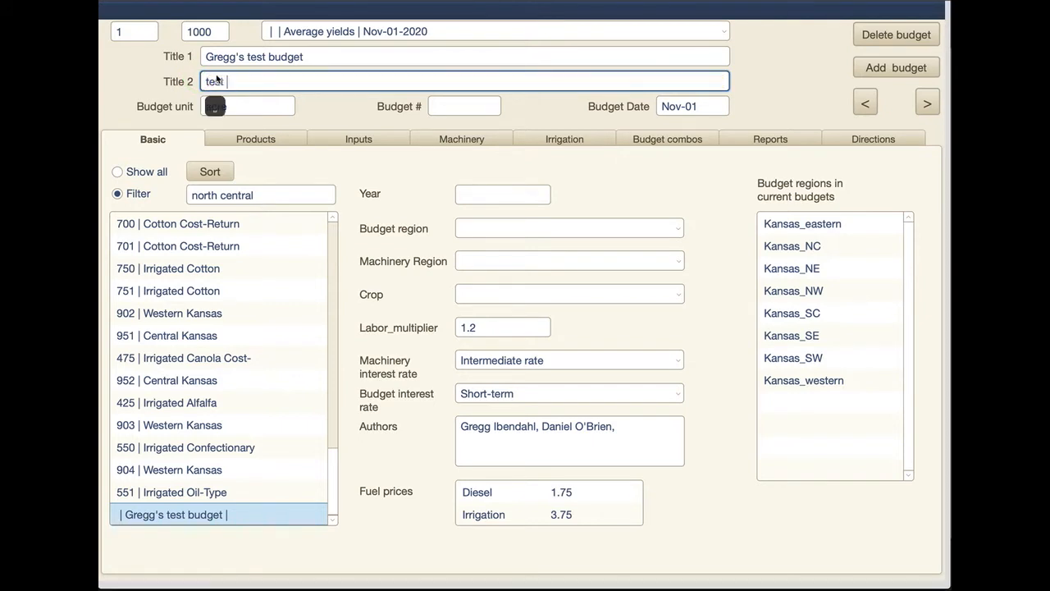
text(yields)
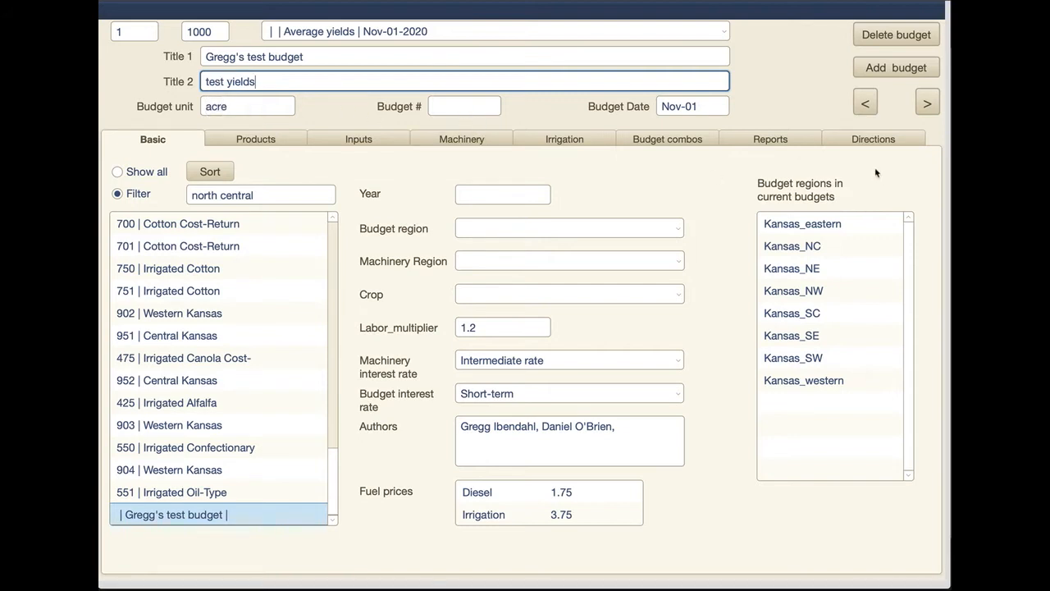
click(693, 111)
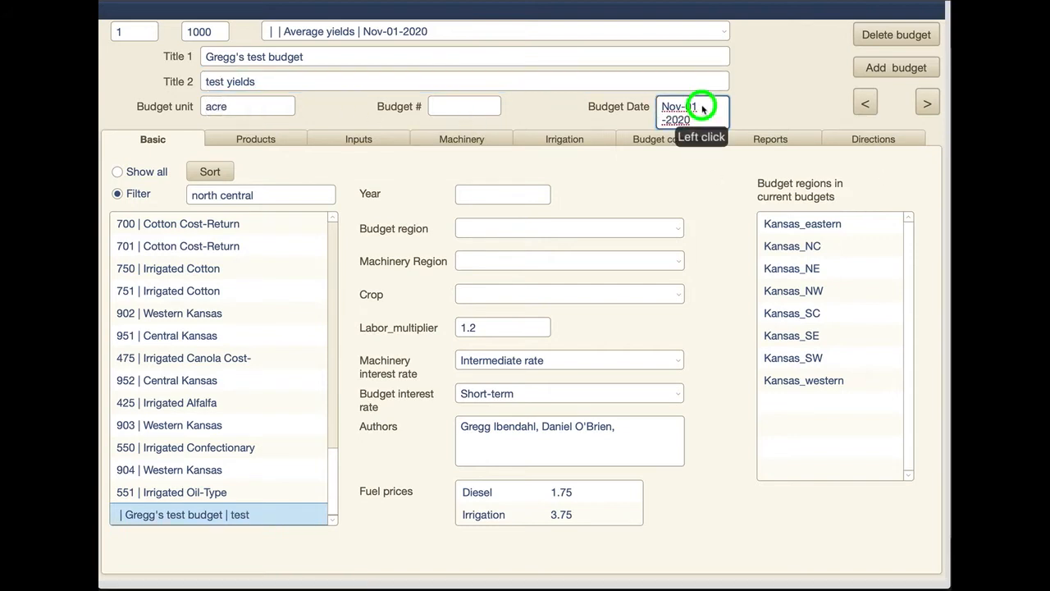
click(570, 103)
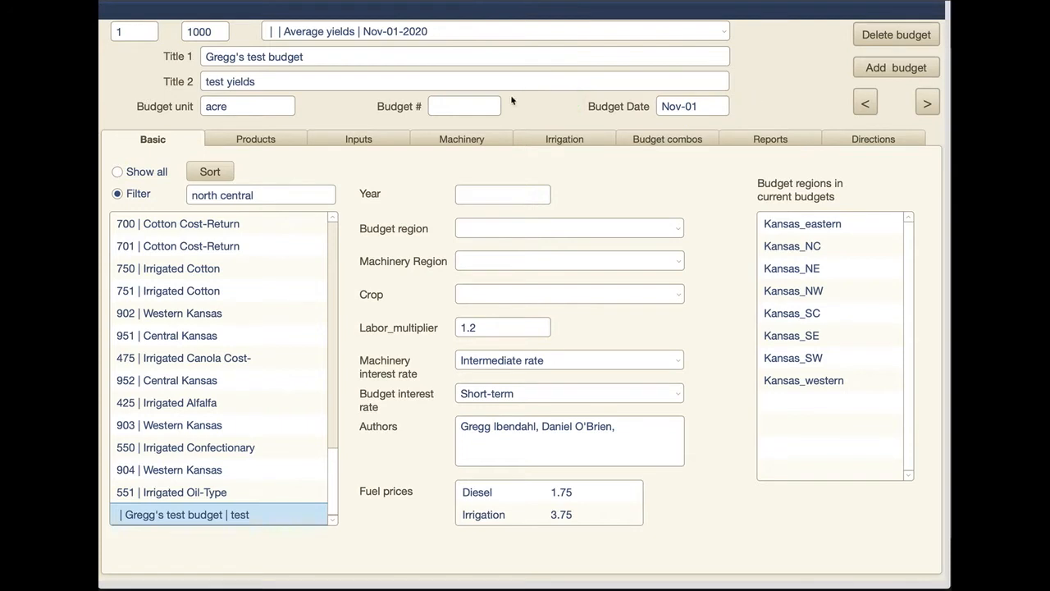
Check the existing budget list for used numbers and set the new budget's number to 650.
click(464, 106)
click(725, 33)
click(723, 34)
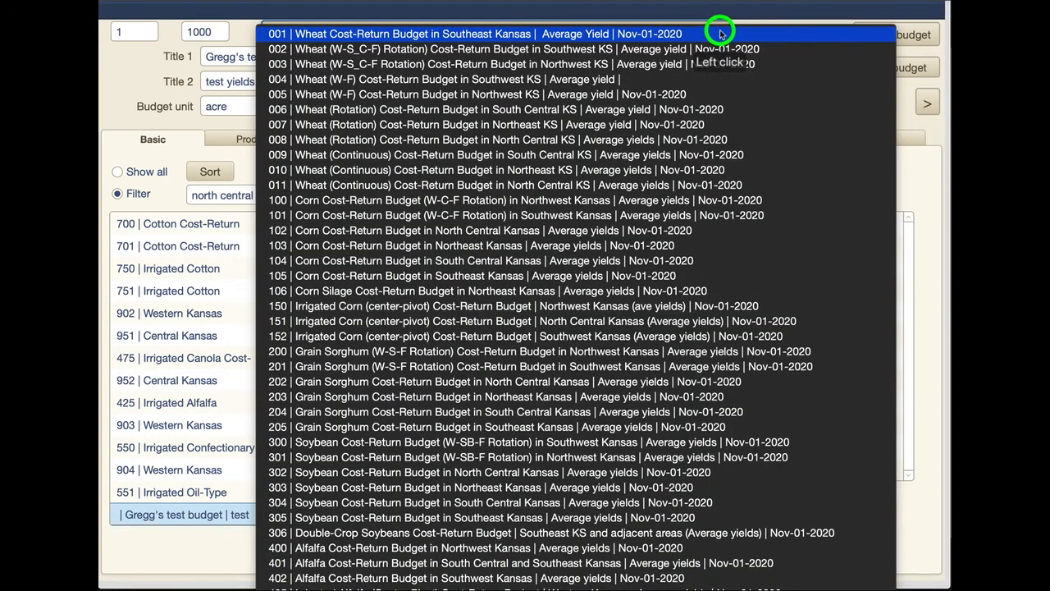
click(911, 109)
click(455, 107)
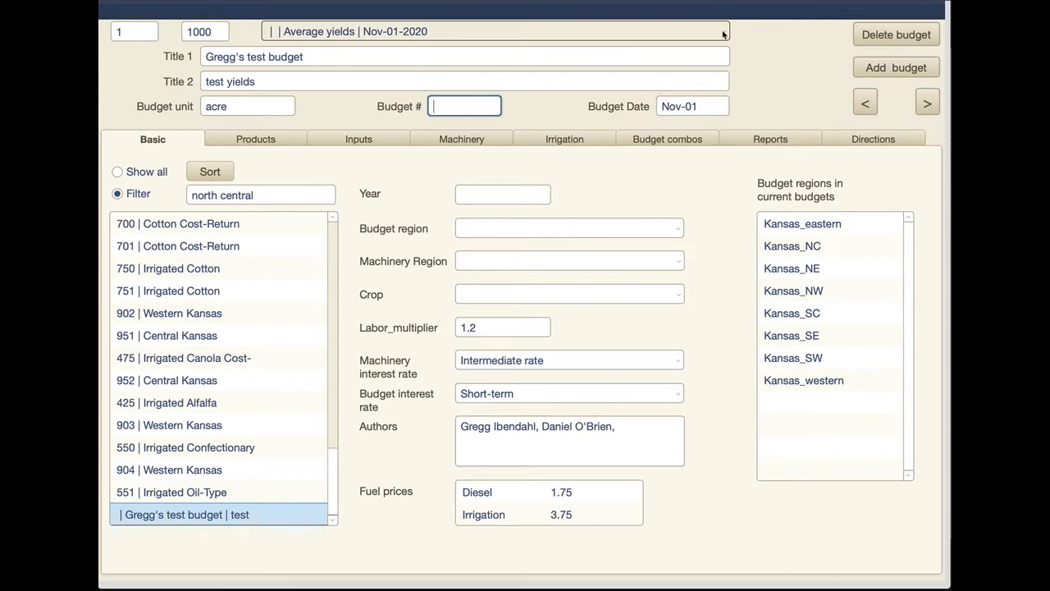
text(650)
key(Tab)
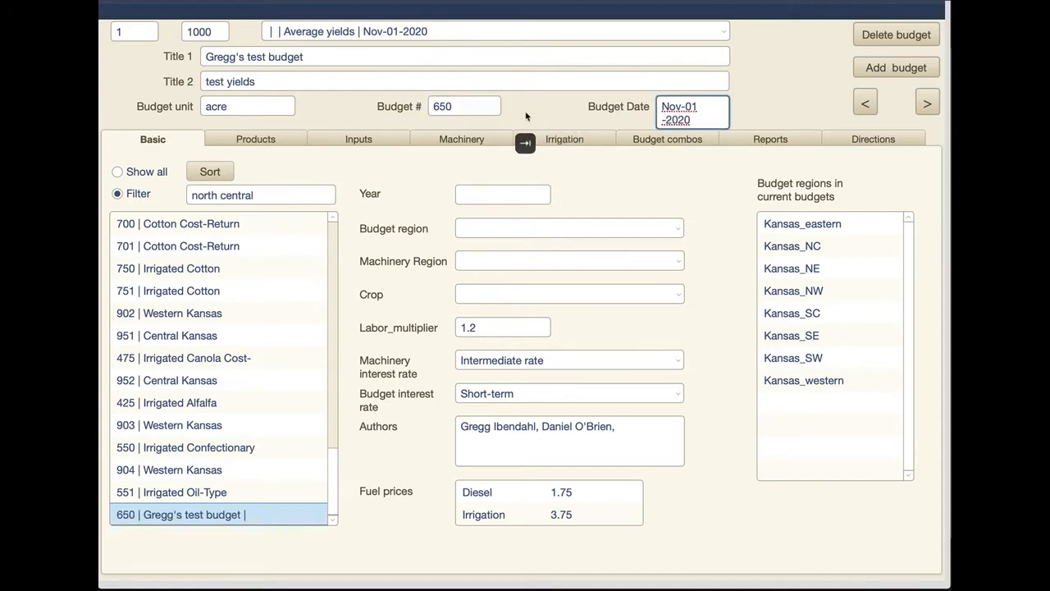
click(548, 104)
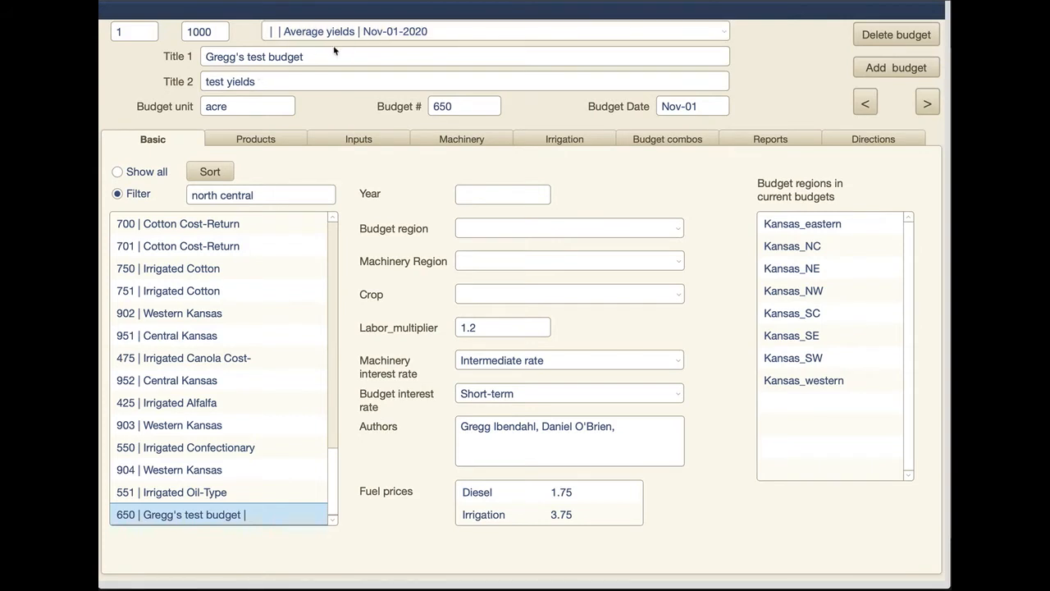
Refresh the budget selector by switching to wheat budget 002 and returning to test budget 650.
click(815, 68)
click(269, 141)
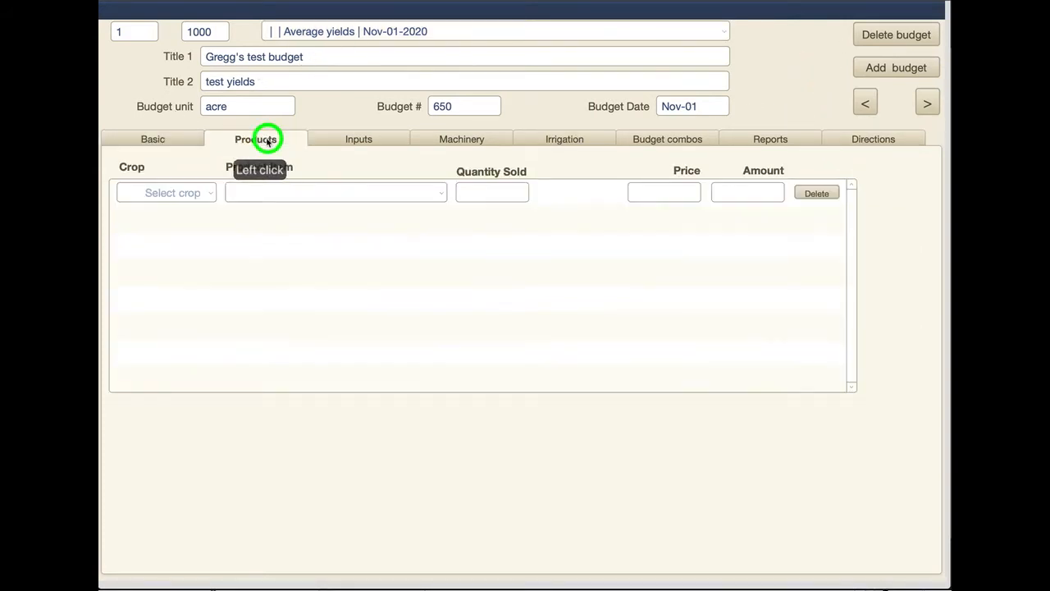
click(175, 139)
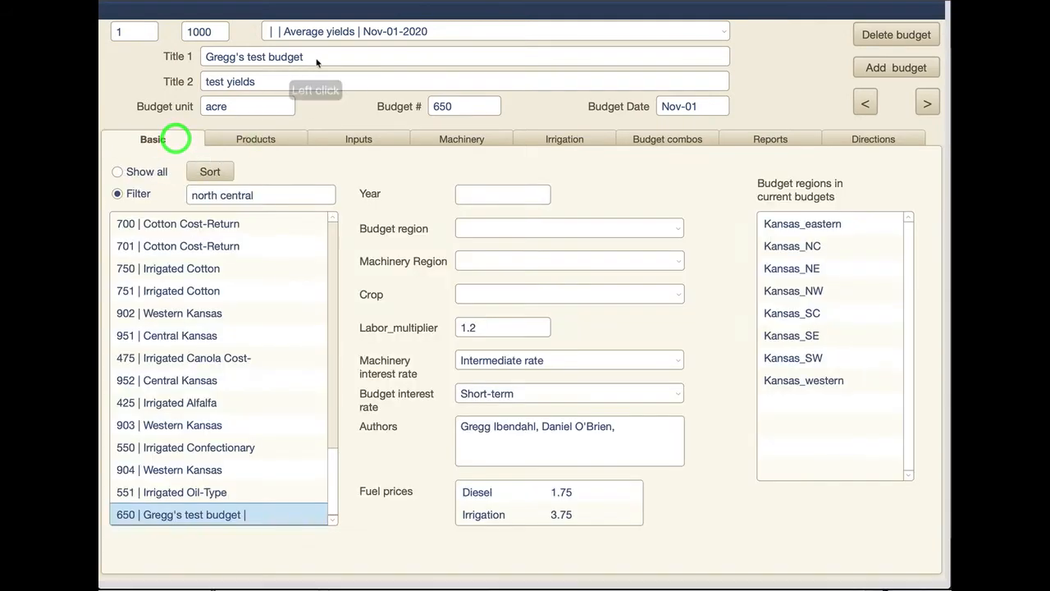
click(713, 31)
click(706, 49)
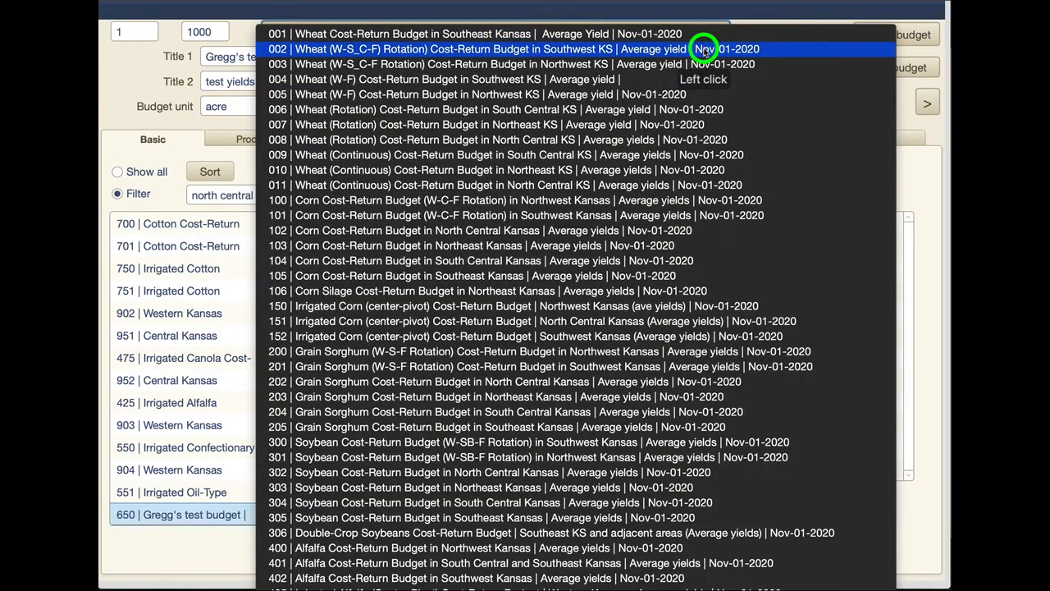
click(724, 34)
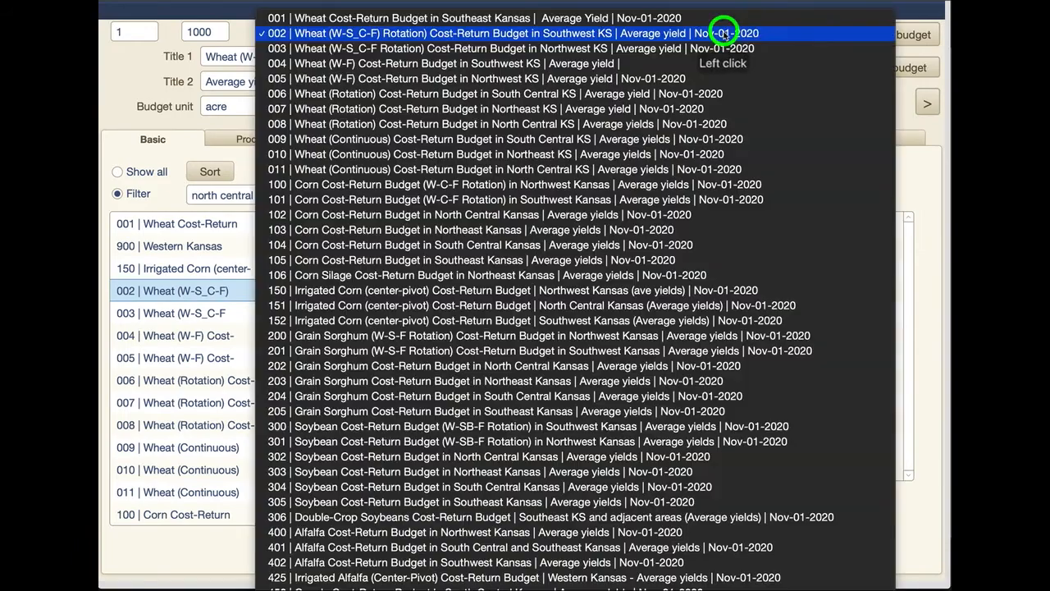
scroll(574, 328, down, 3)
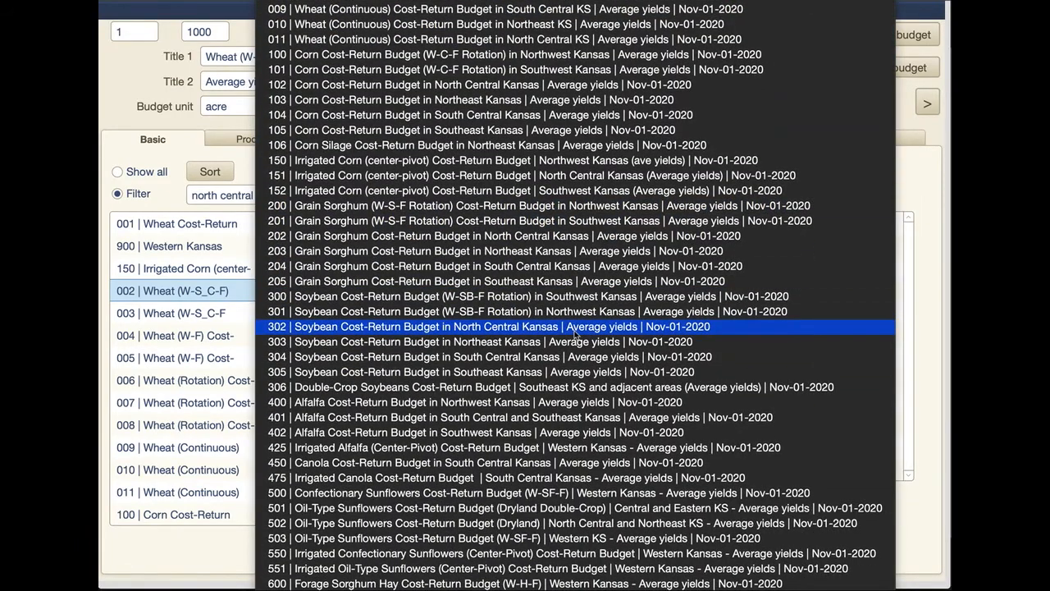
click(546, 577)
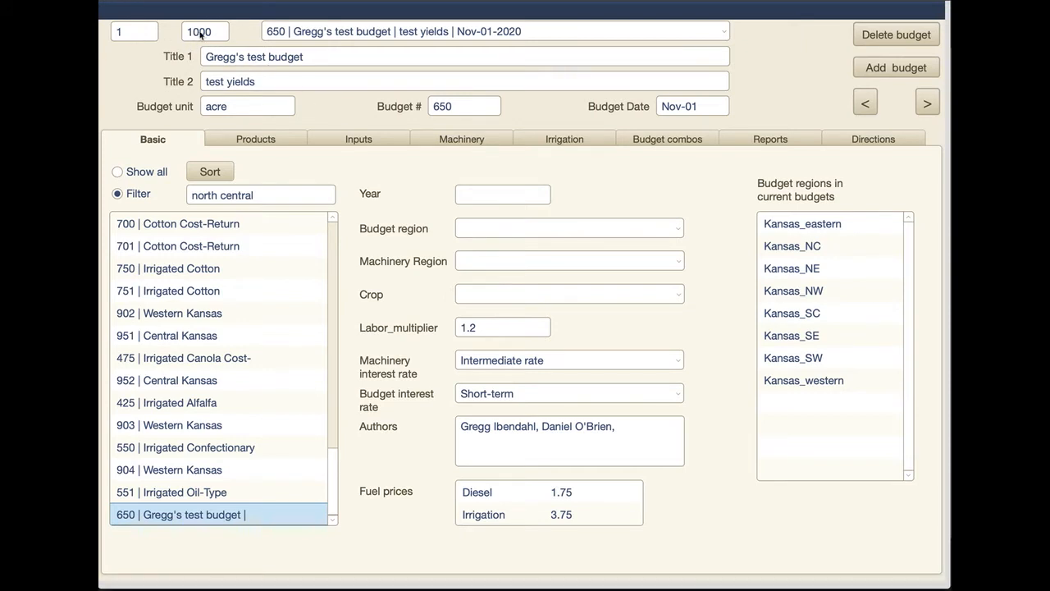
Examine the full list of selectable budgets and the lower and upper number limits that control it.
click(725, 32)
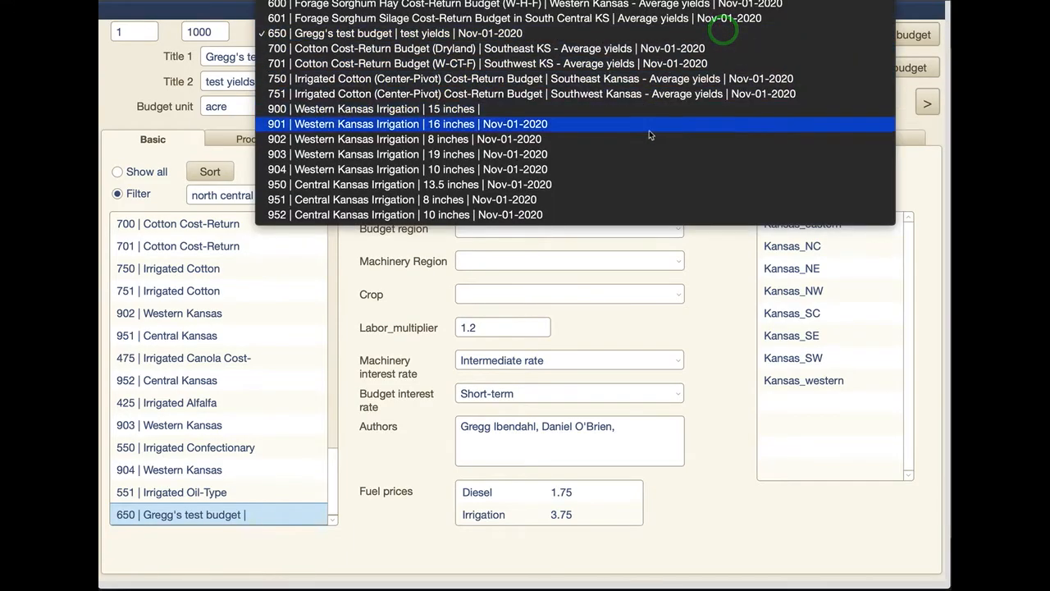
scroll(590, 213, up, 3)
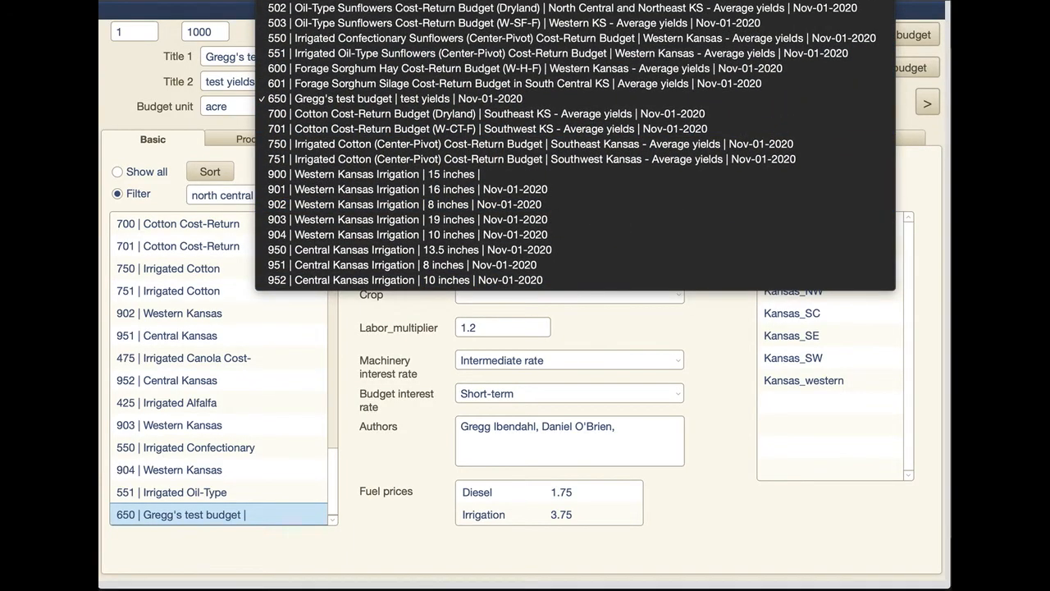
scroll(589, 214, up, 5)
scroll(589, 214, up, 7)
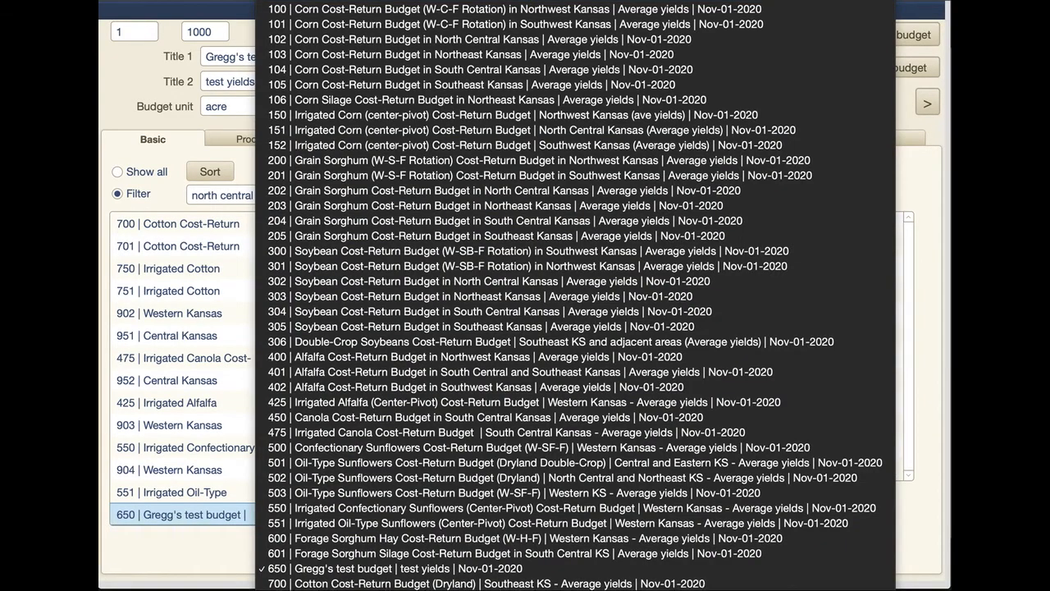
click(939, 127)
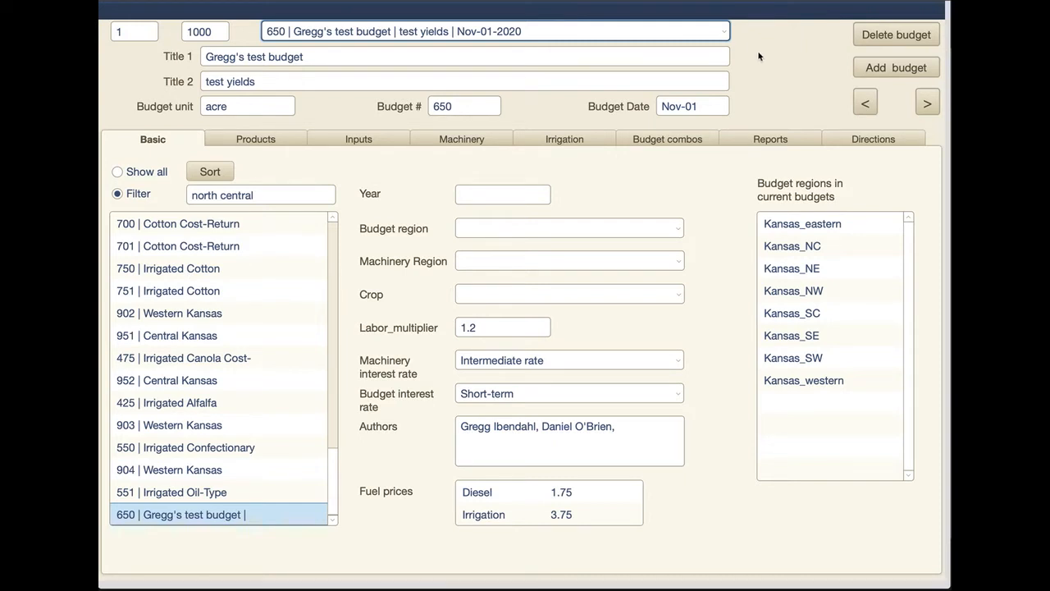
click(129, 33)
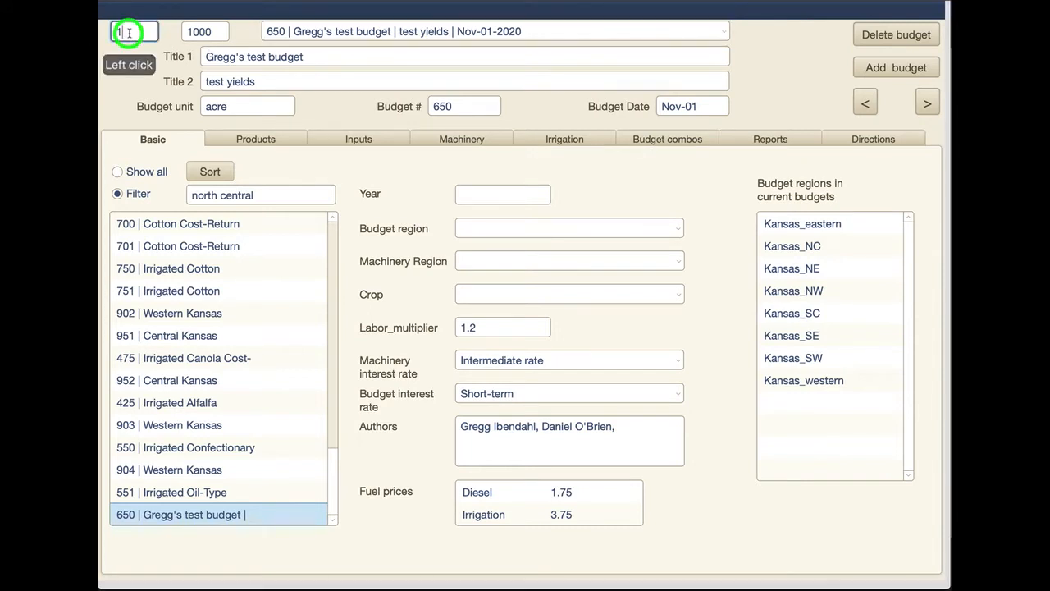
click(219, 33)
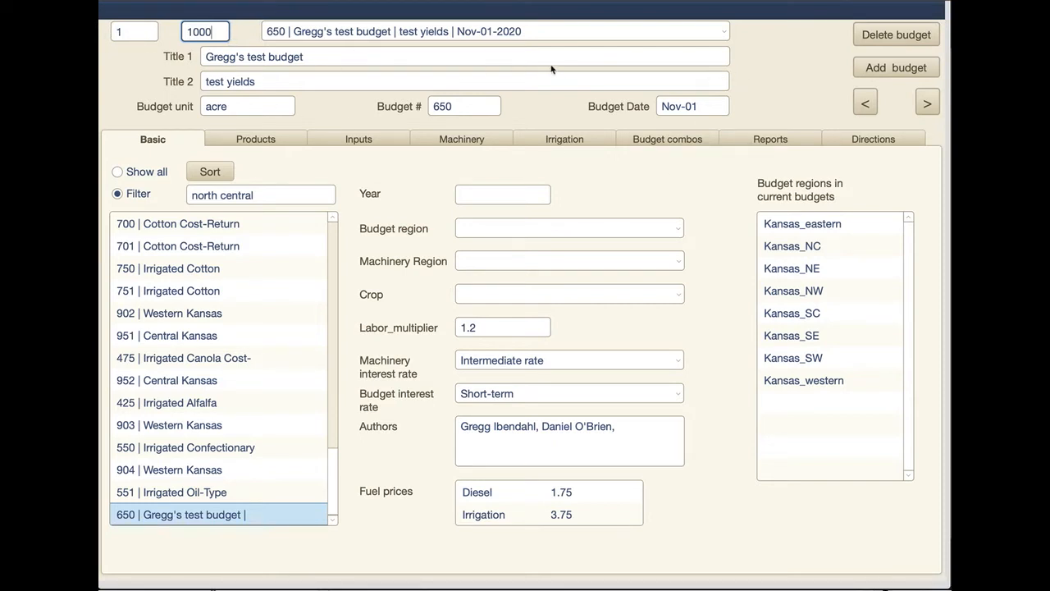
Limit the budget selector to numbers 600 through 700 and check the shortened list, keeping budget 650 selected.
click(136, 31)
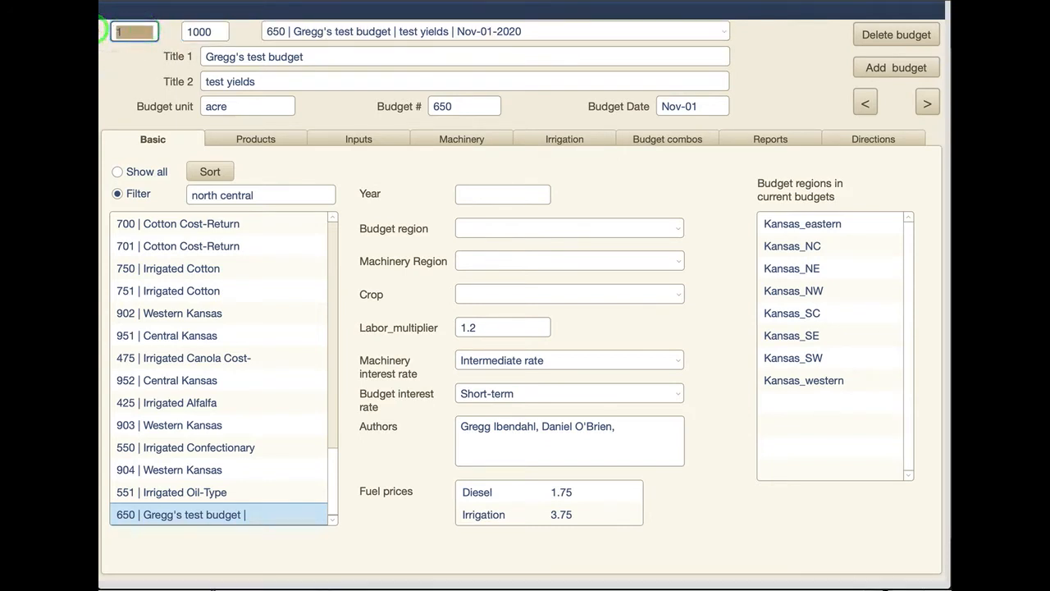
text(600)
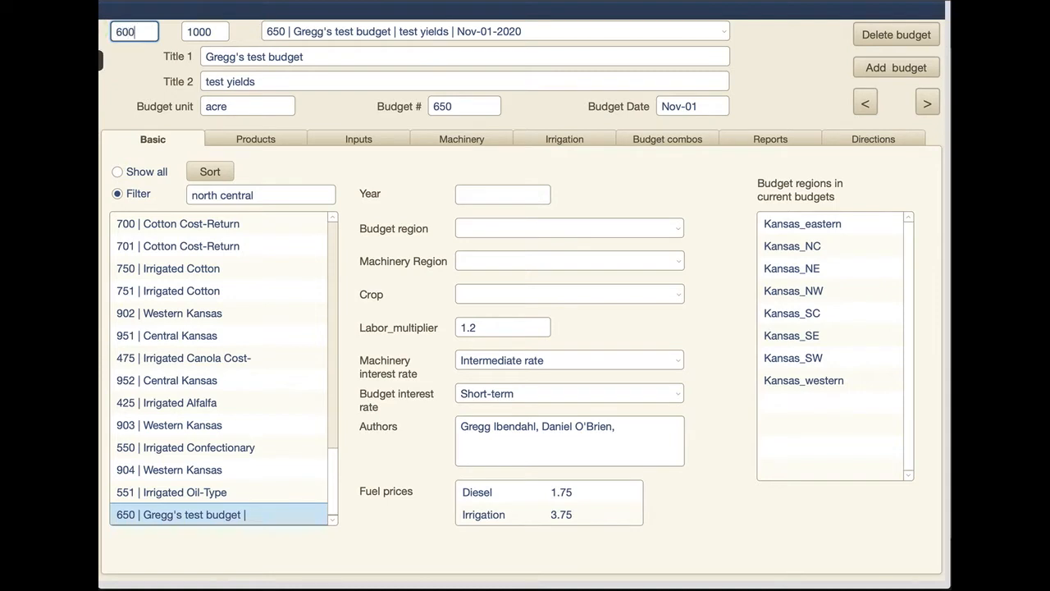
click(211, 31)
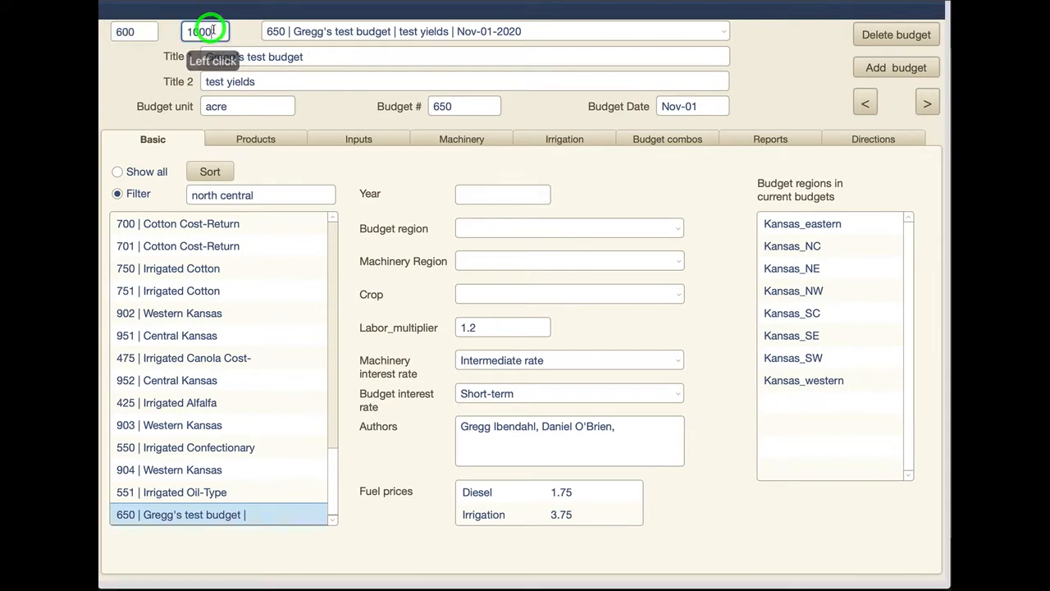
text(700)
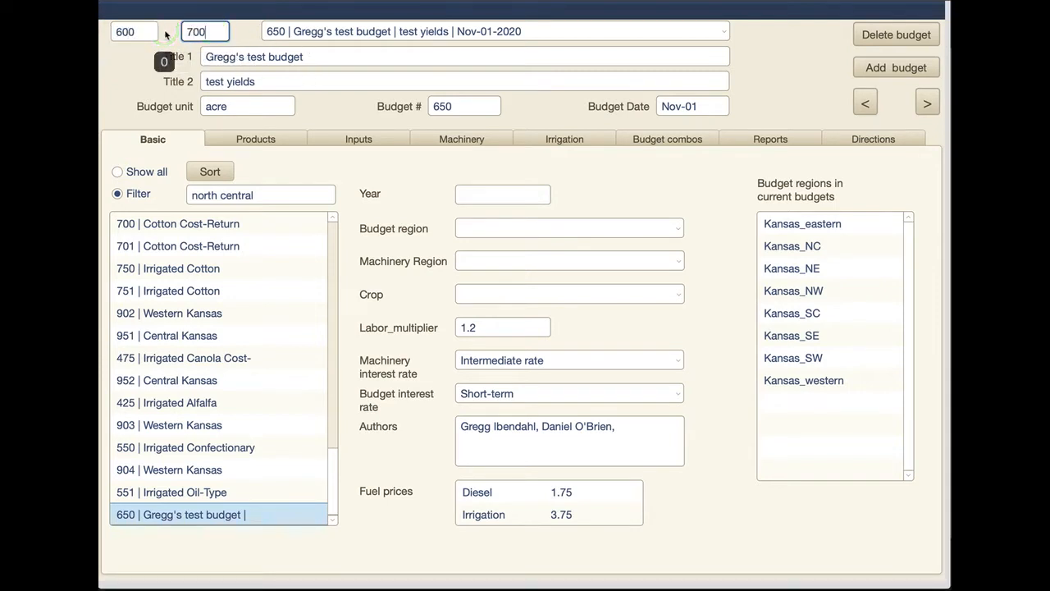
key(Tab)
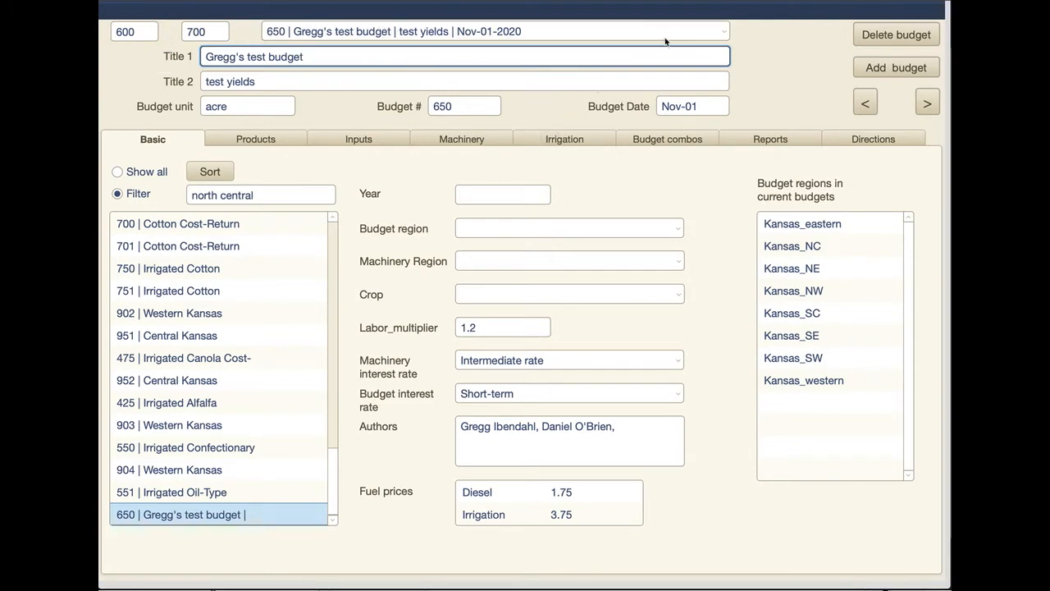
click(714, 37)
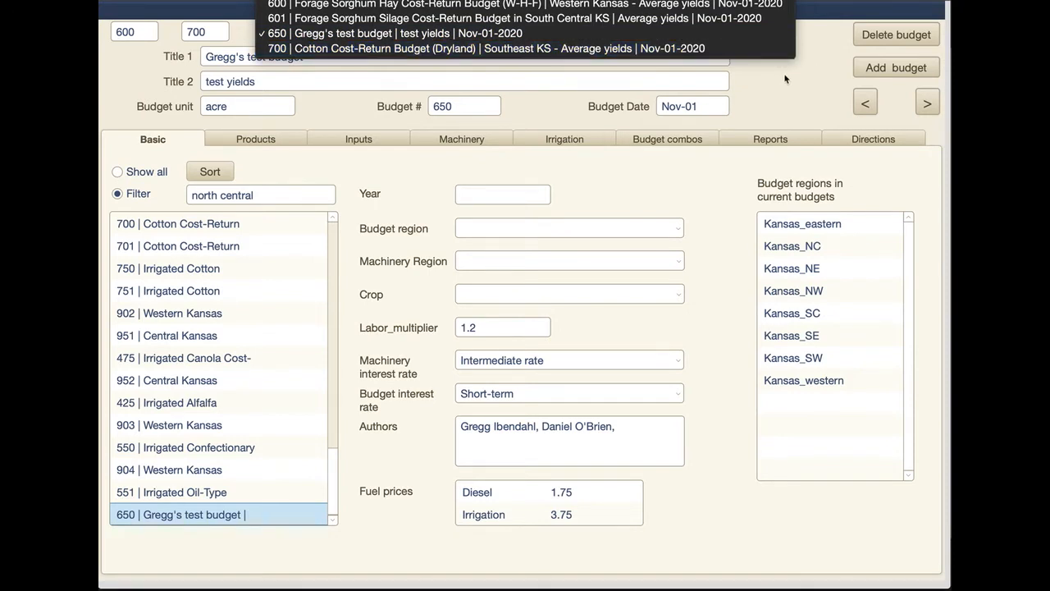
click(828, 84)
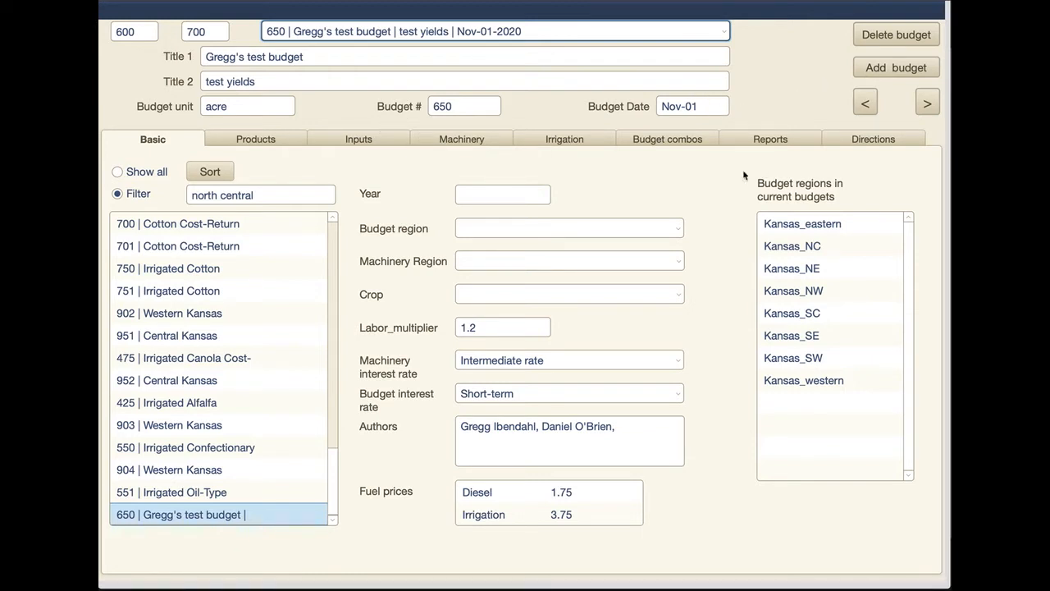
Set the test budget's year to 2021, its budget region to Kansas_SE and its machinery region to Kansas.
click(488, 193)
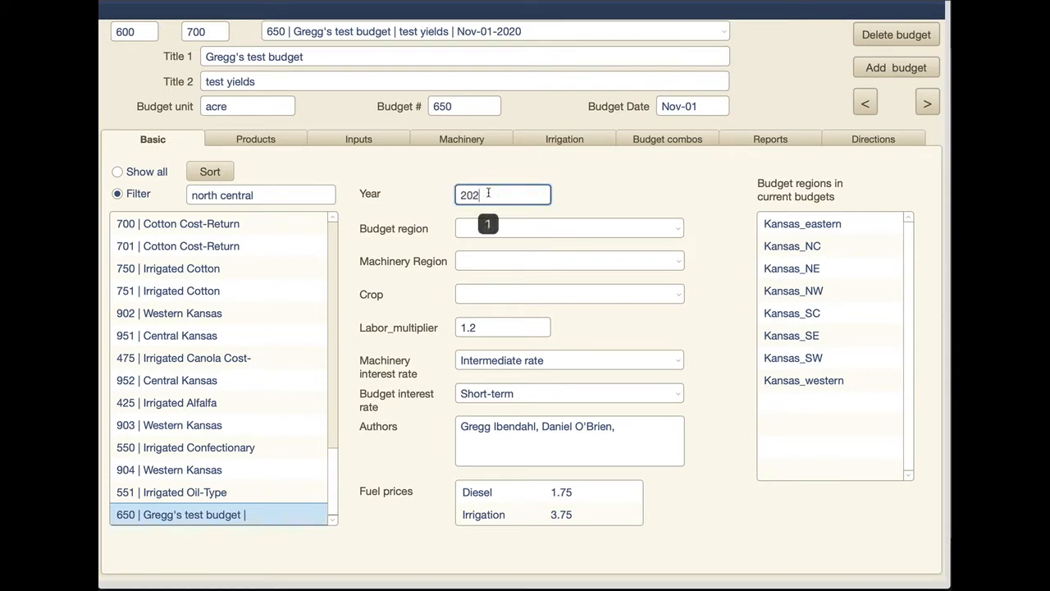
click(643, 231)
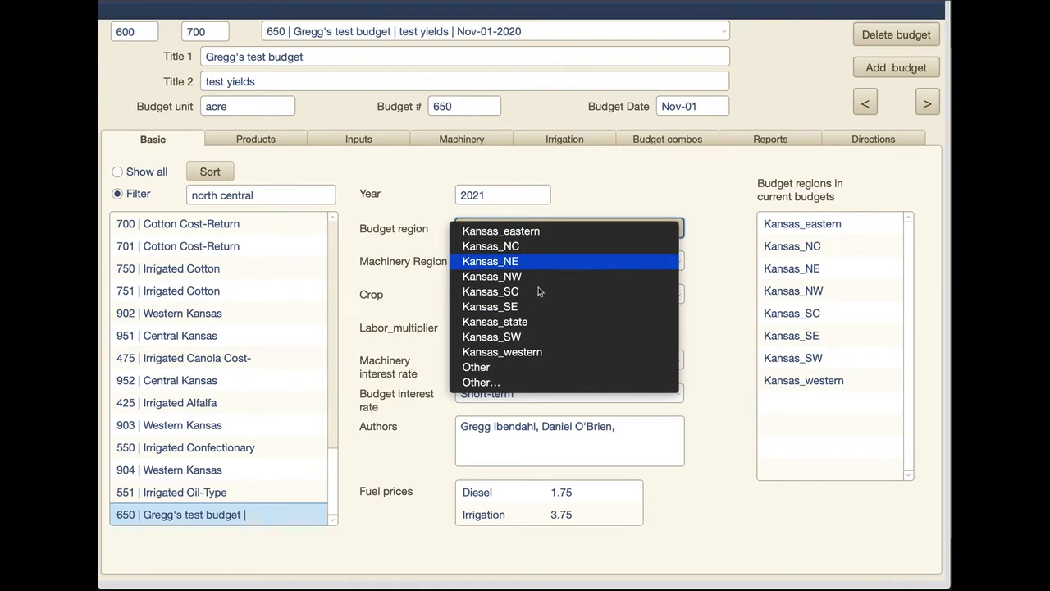
click(520, 304)
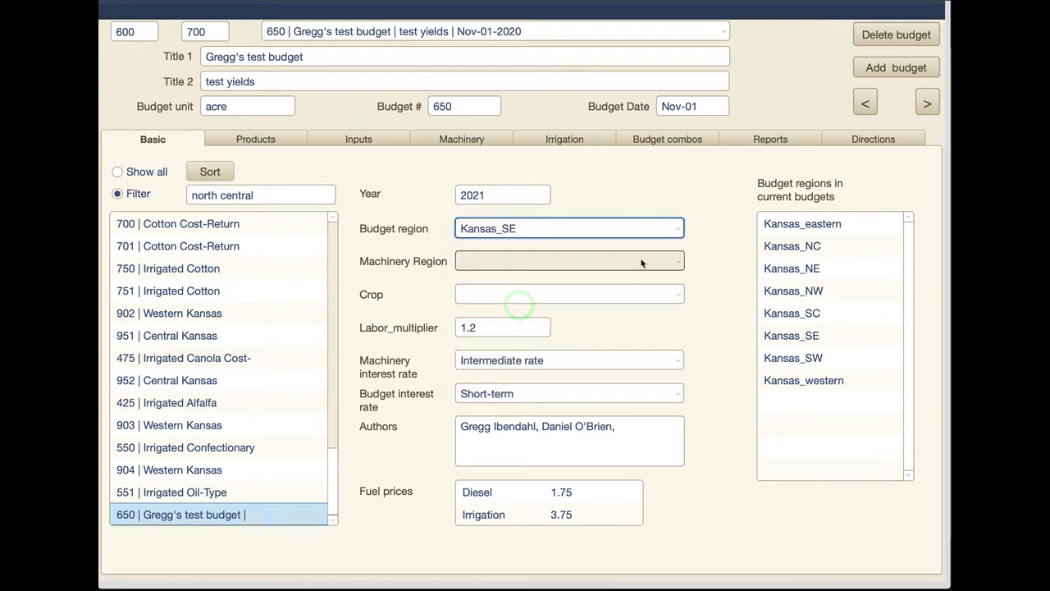
click(644, 259)
click(585, 277)
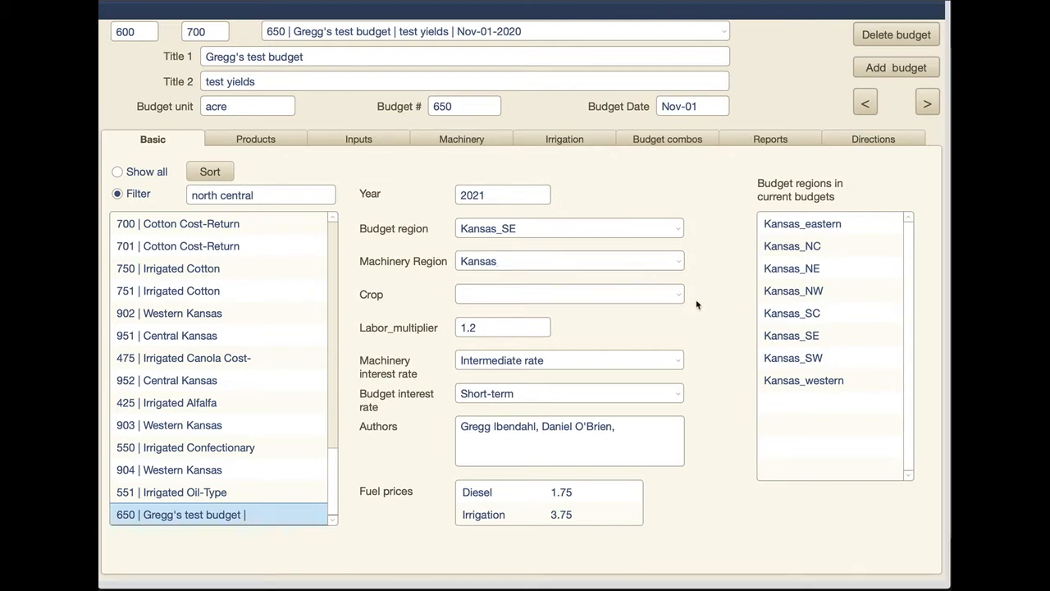
Set the test budget's crop to Wheat (winter) grain_bu and review the machinery interest rate options, keeping Intermediate rate.
click(668, 297)
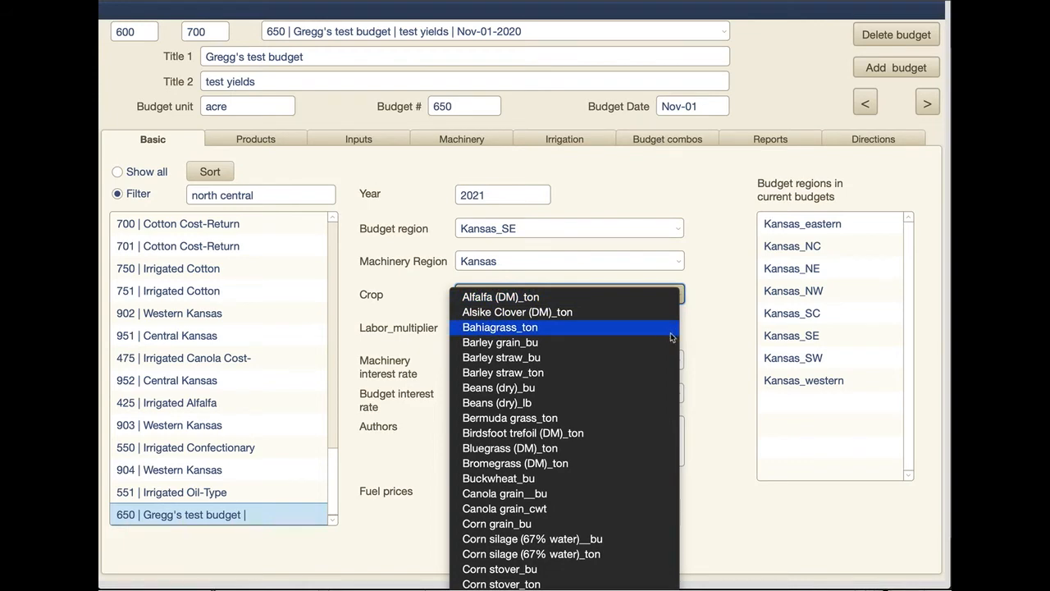
scroll(661, 550, down, 10)
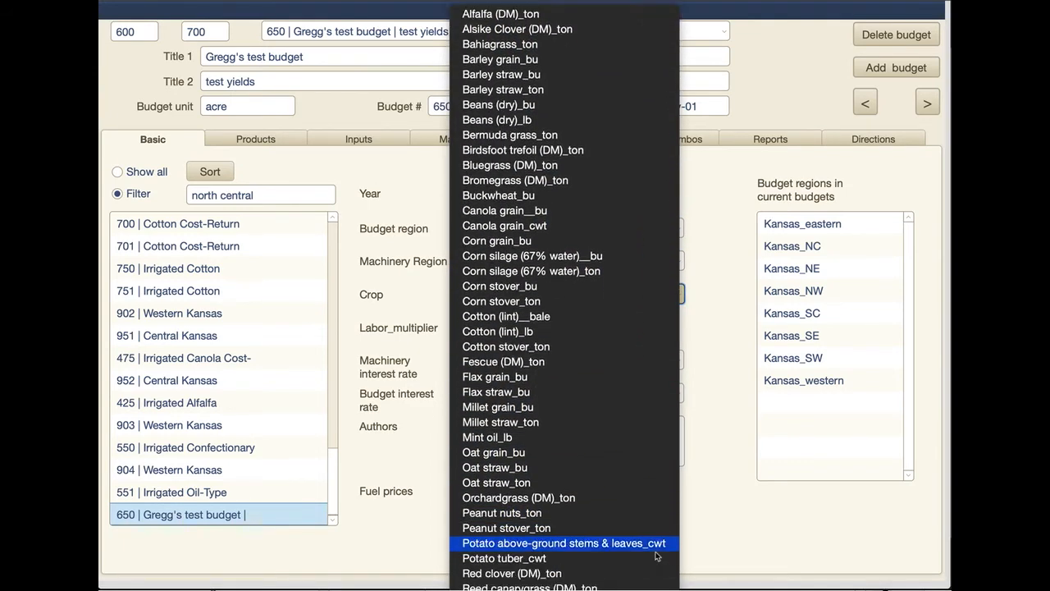
scroll(656, 556, down, 10)
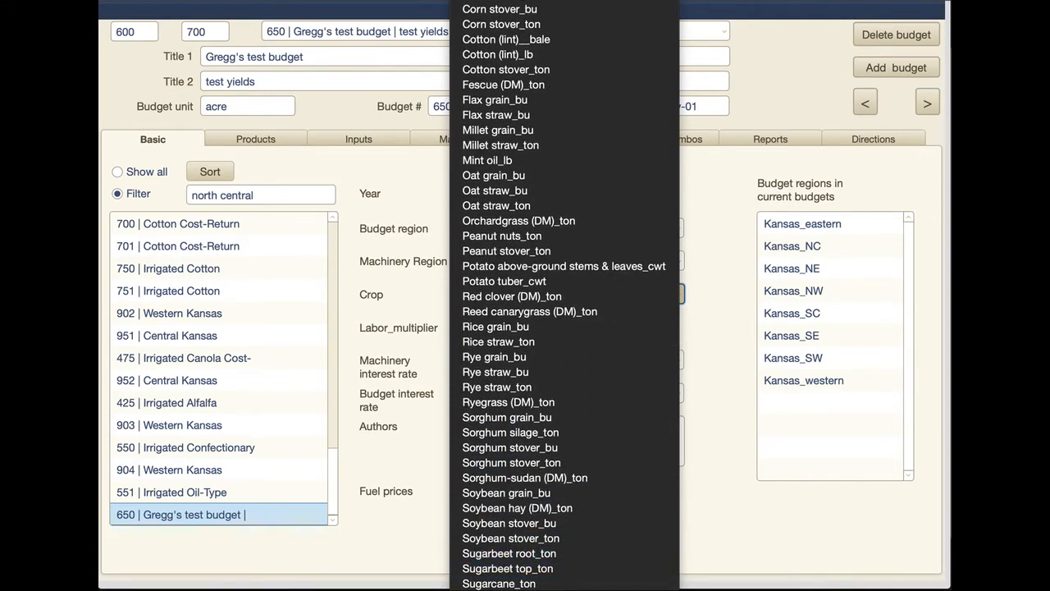
key(Escape)
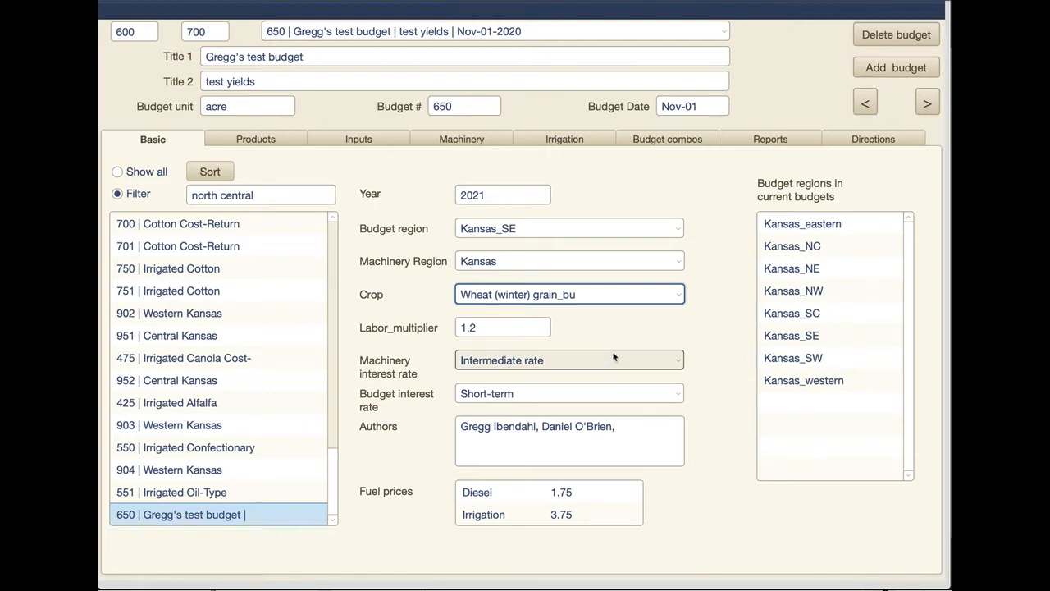
click(640, 360)
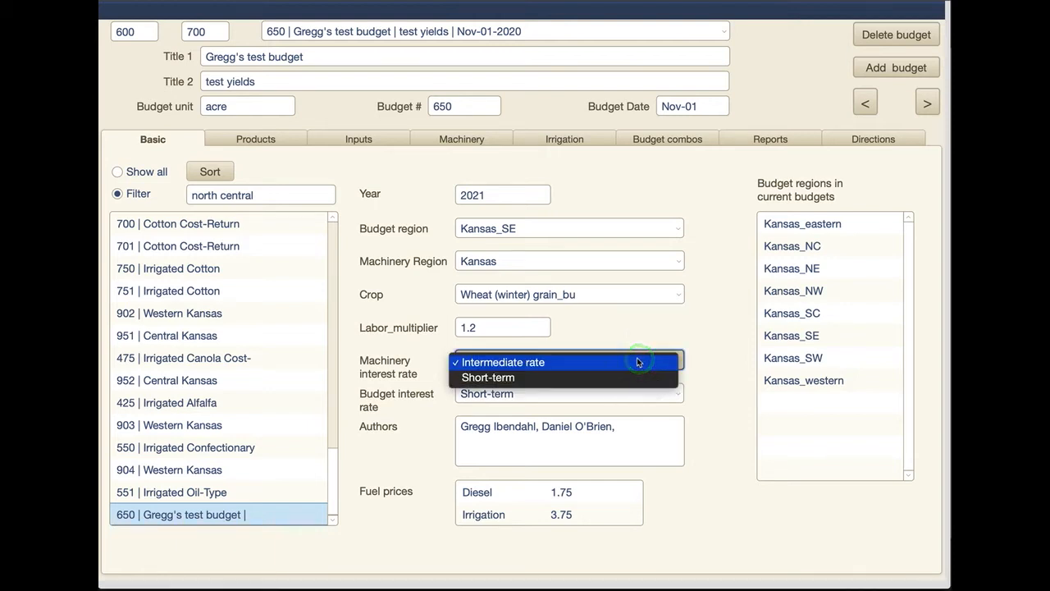
click(716, 331)
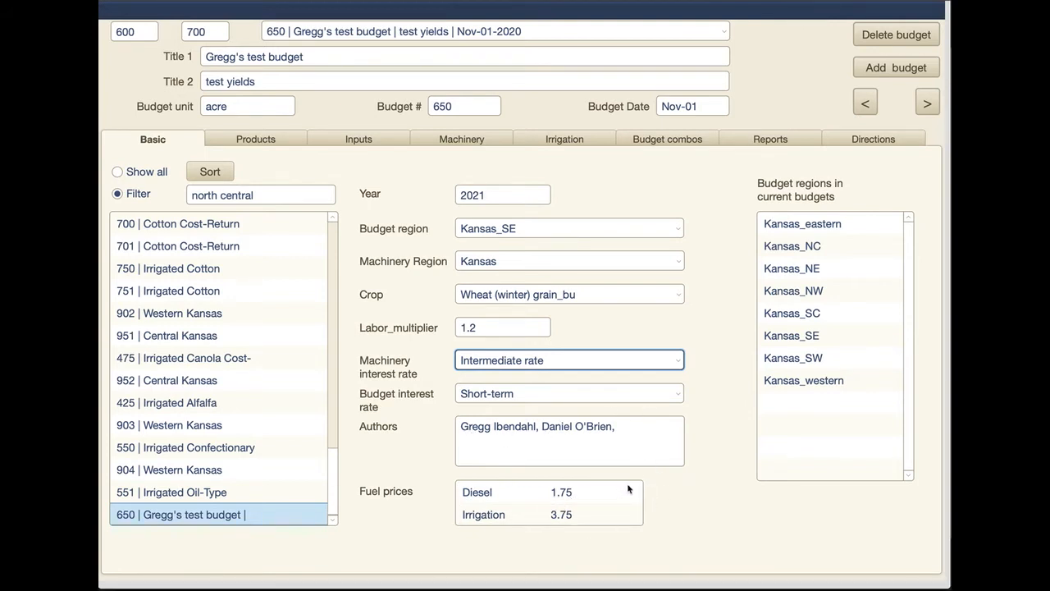
Set the diesel fuel price to 2.00 and check whether it carries over to neighbouring budget 551, returning to budget 650.
drag(589, 492, 553, 491)
click(572, 492)
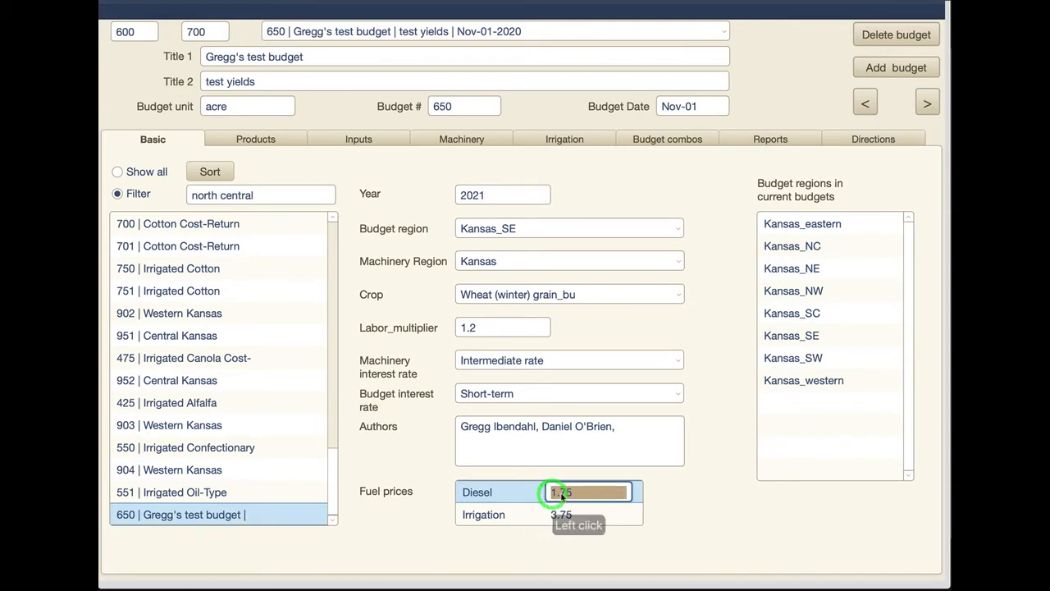
text(2)
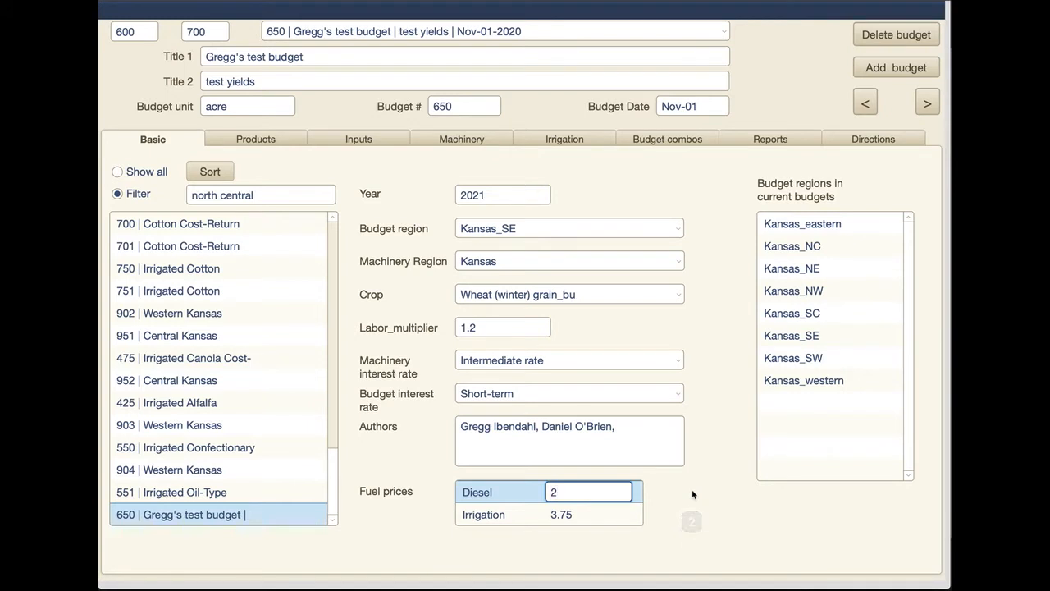
click(680, 499)
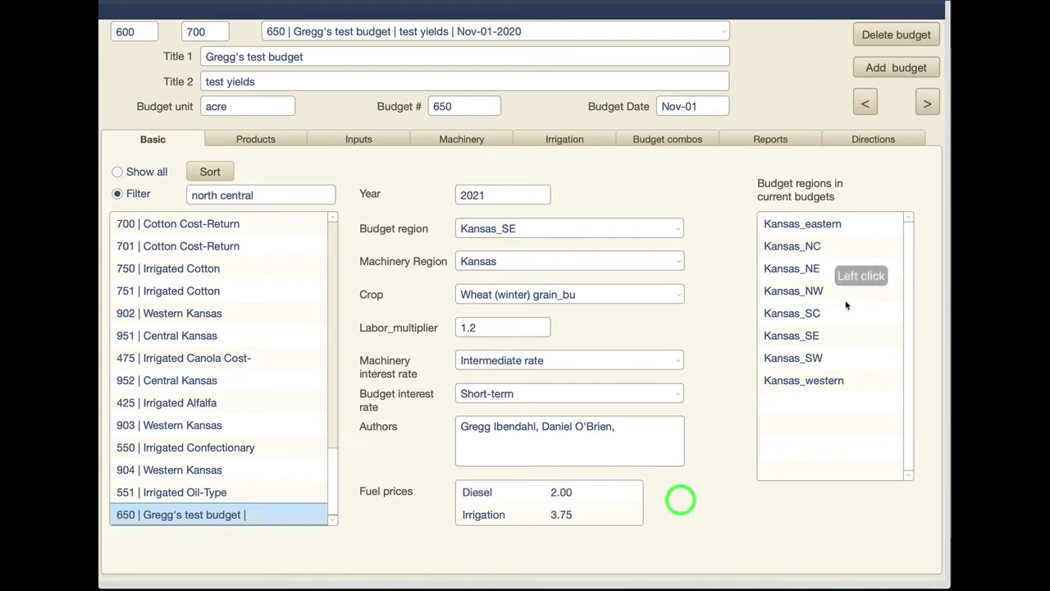
click(866, 102)
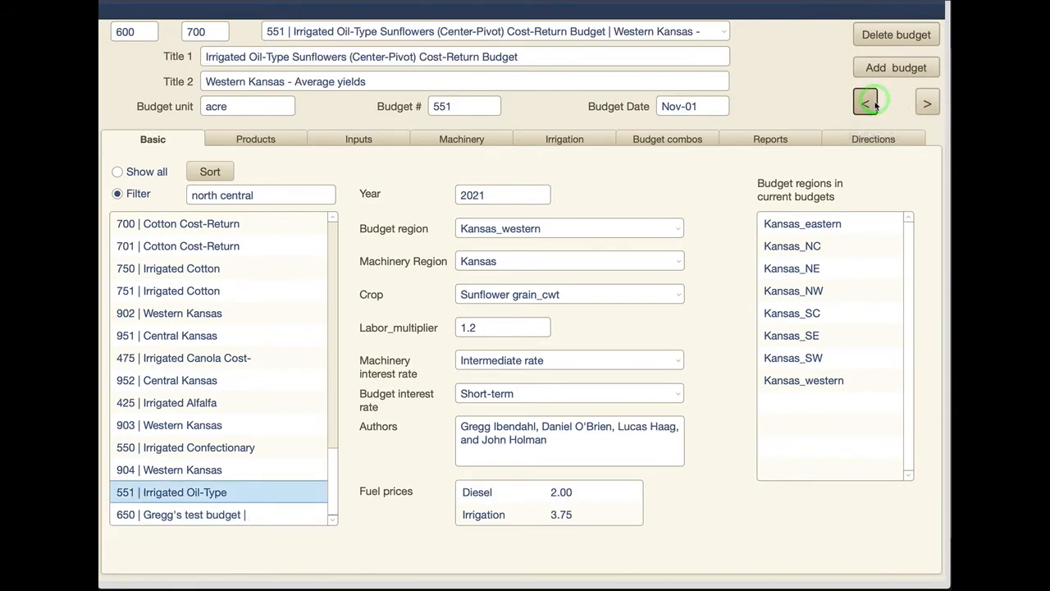
click(928, 99)
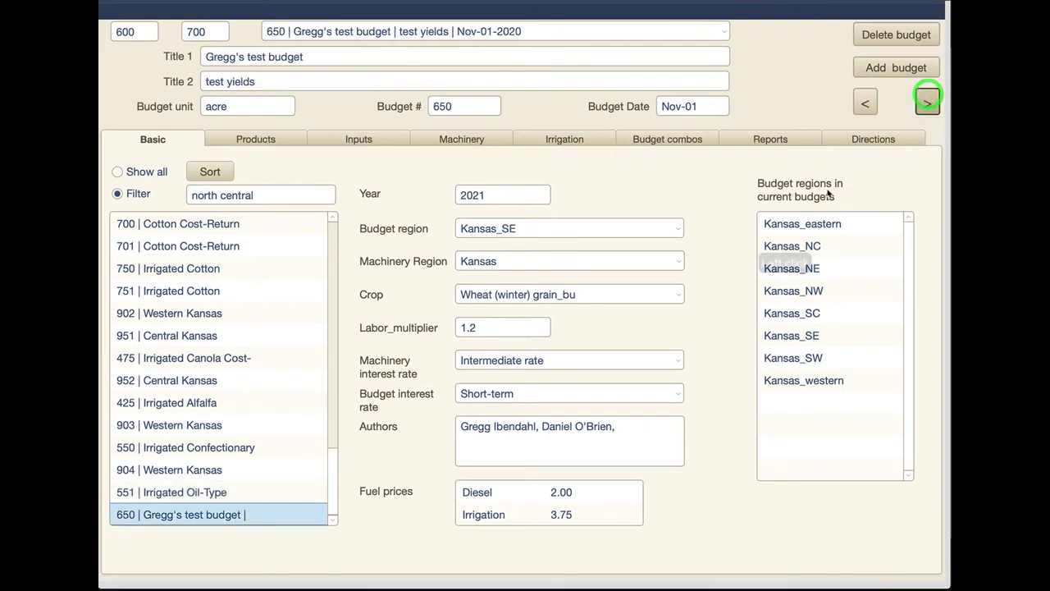
Set the diesel fuel price to 1.75.
click(585, 493)
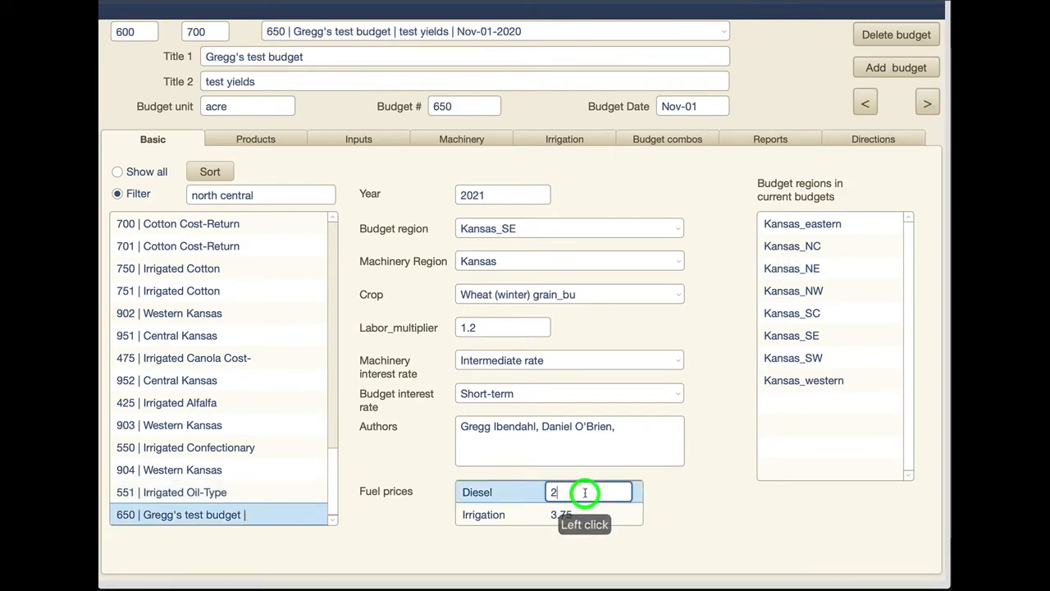
click(564, 490)
click(563, 491)
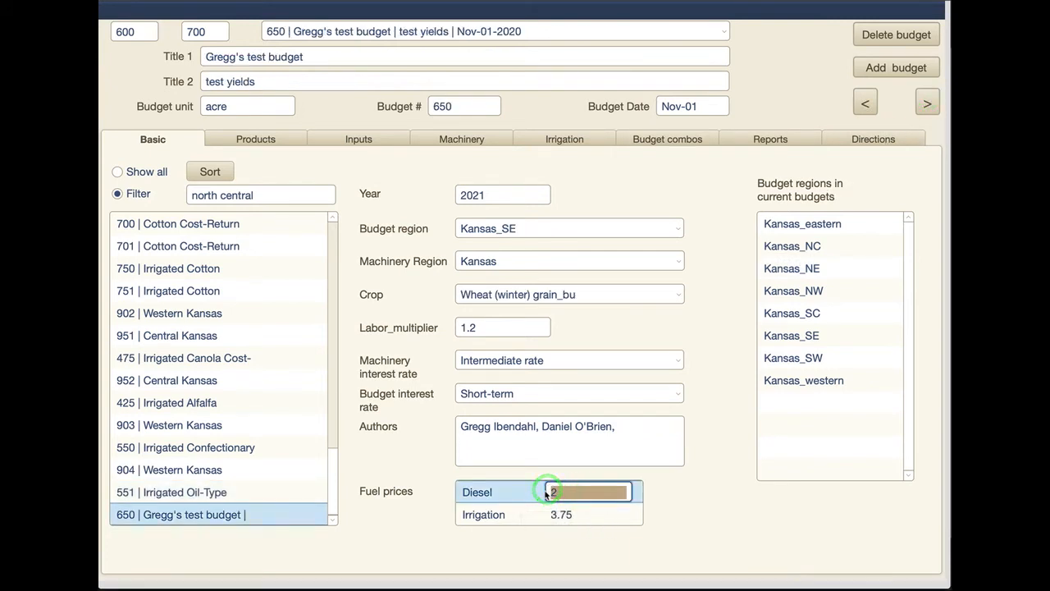
text(17.75)
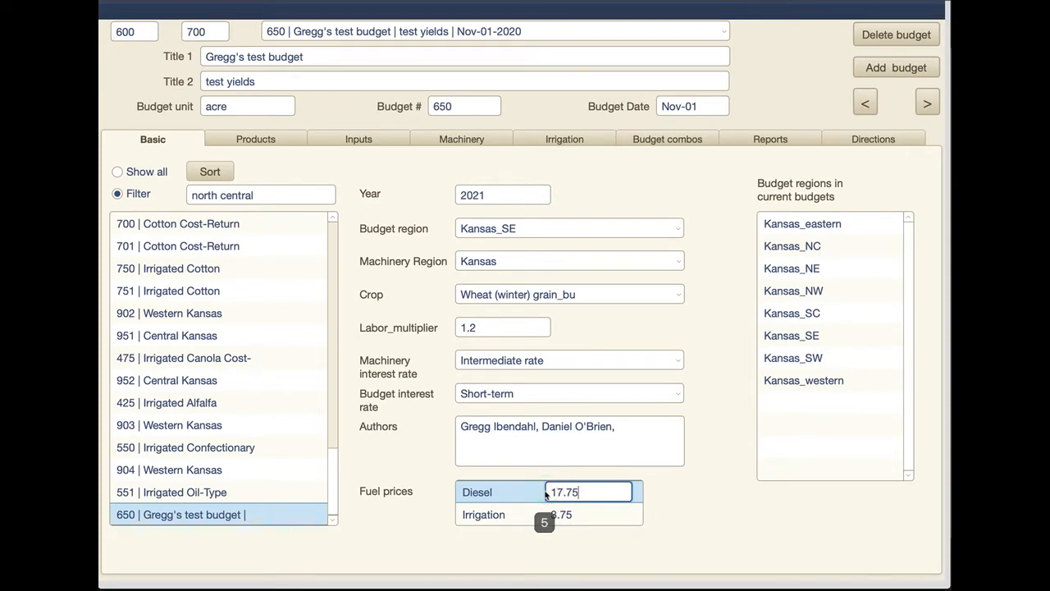
key(BackSpace)
key(BackSpace)
key(BackSpace)
key(BackSpace)
key(BackSpace)
text(1.75)
click(741, 343)
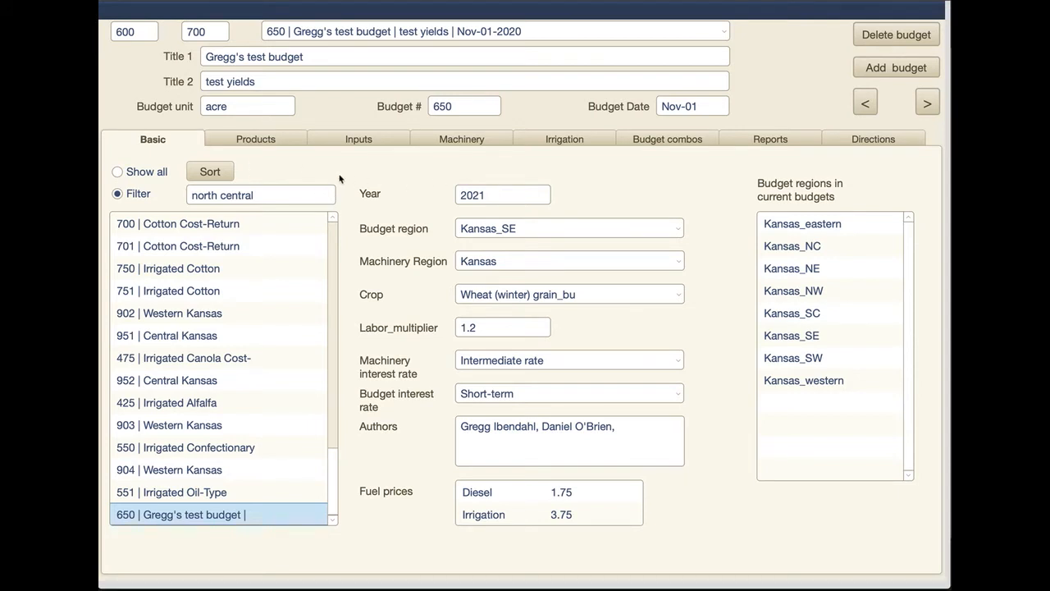
Add a product line for the Wheat crop using the item Wheat - Southeast KS_.
click(280, 146)
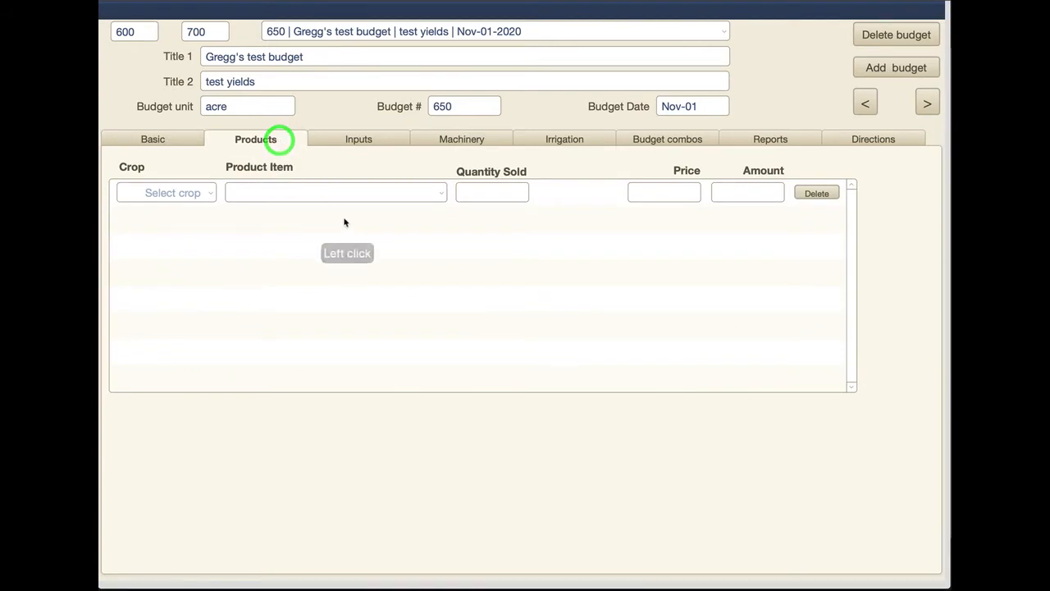
click(210, 194)
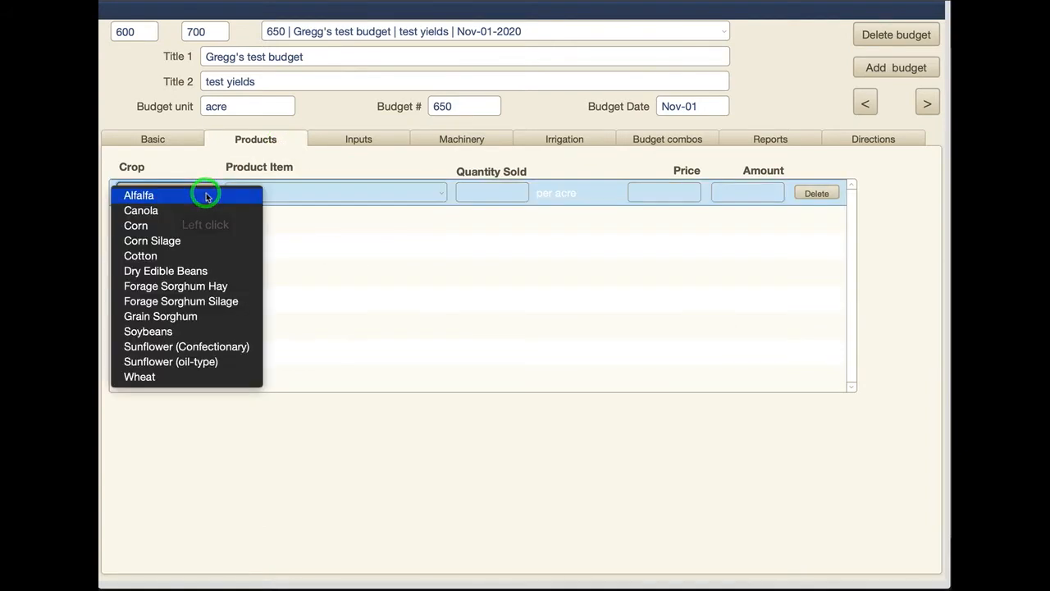
click(174, 376)
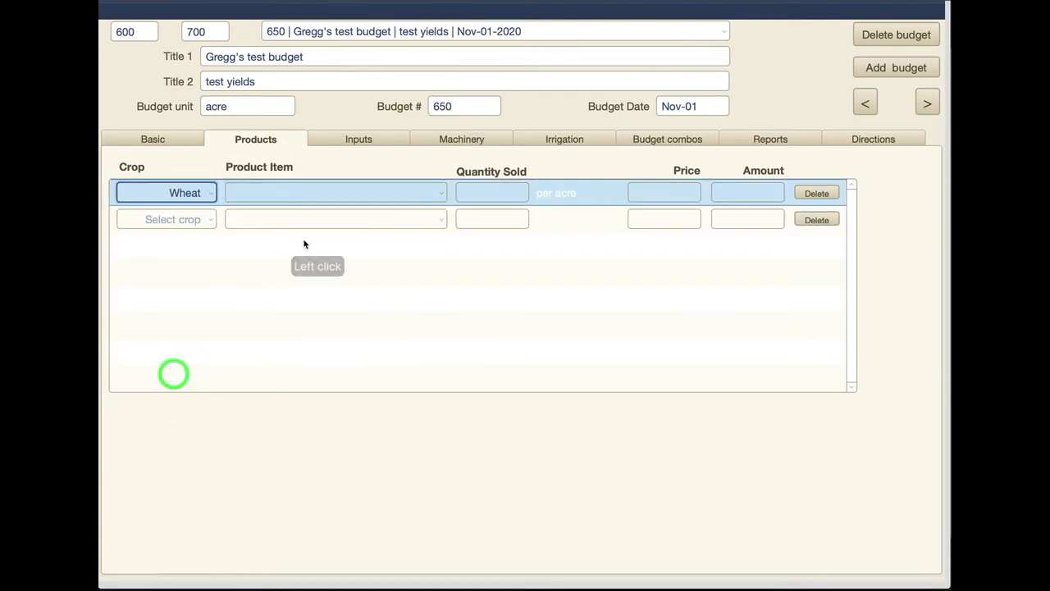
click(430, 191)
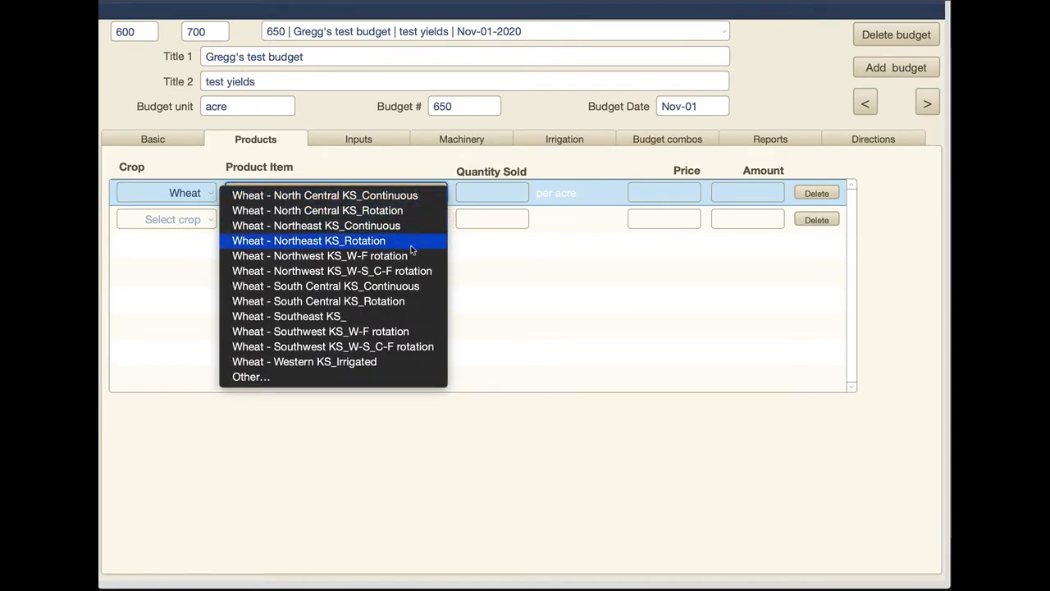
click(353, 319)
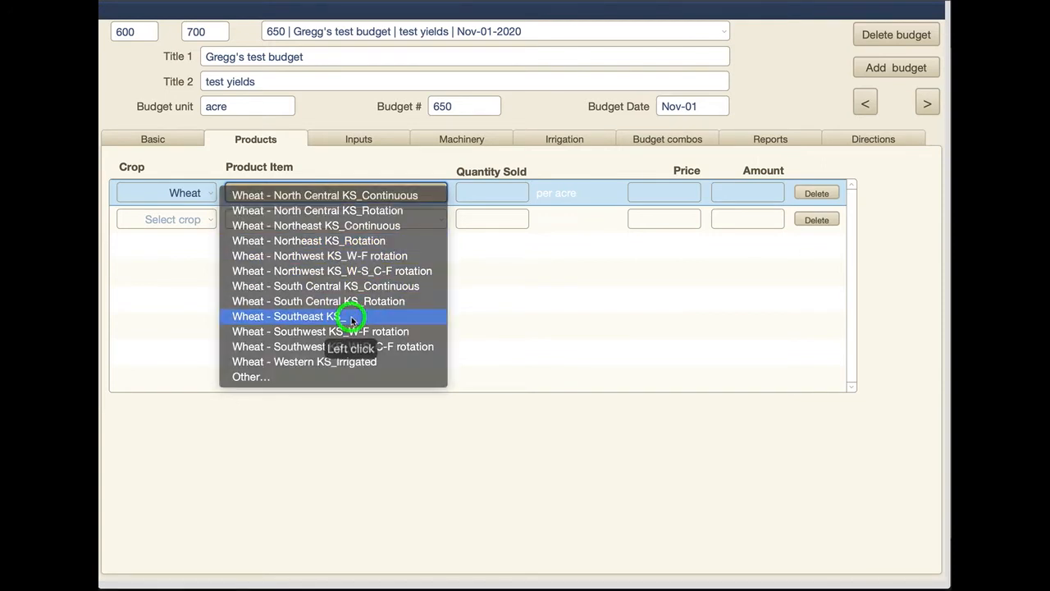
Override the wheat line's quantity with 55 and price with 5.60, and reload its defaults by reselecting Wheat - Southeast KS_.
click(493, 192)
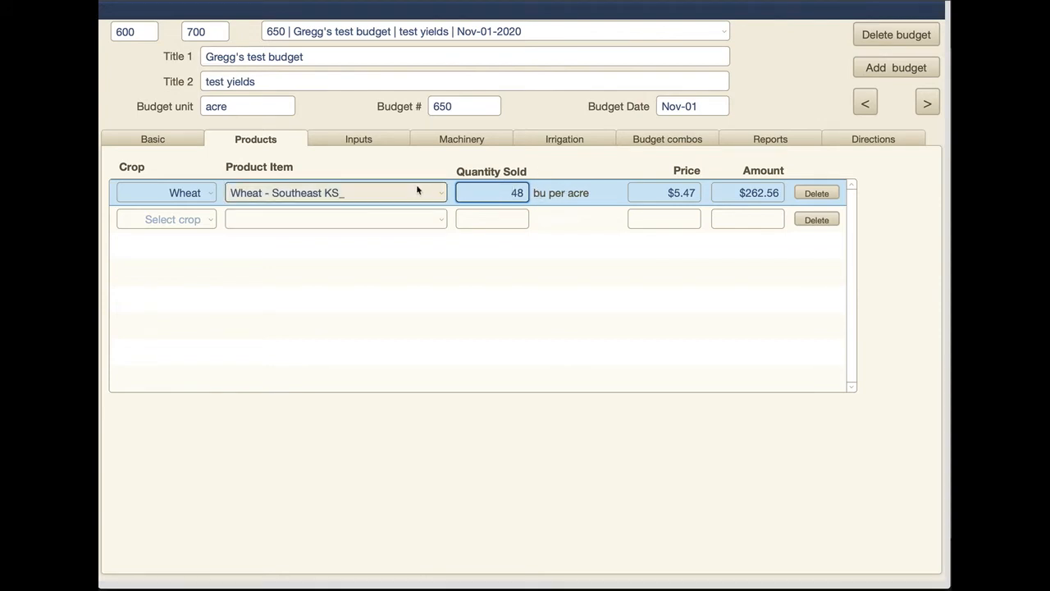
click(507, 192)
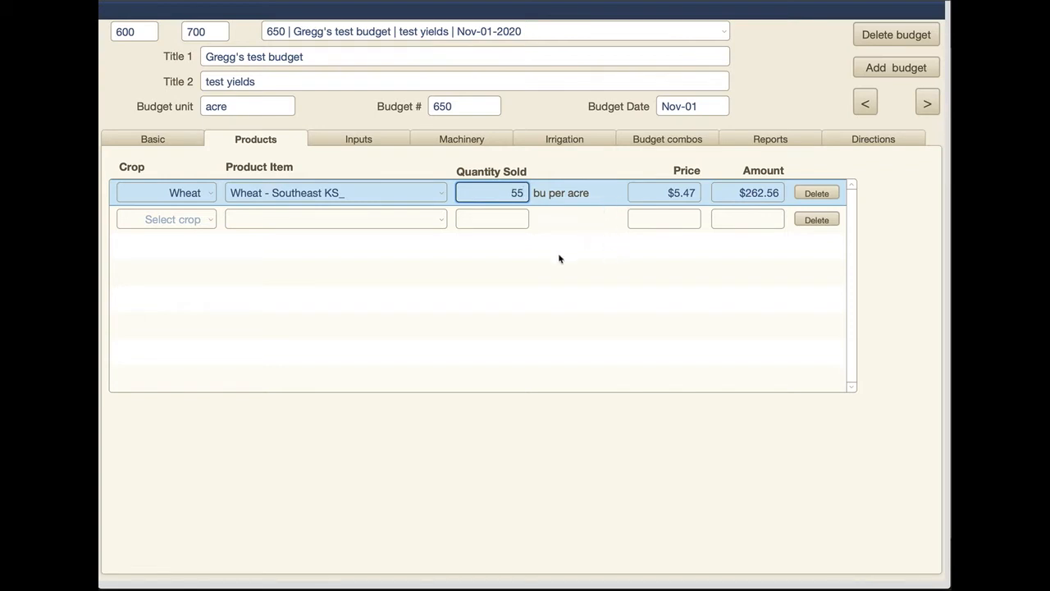
click(663, 192)
drag(676, 195, 708, 192)
text(6.60)
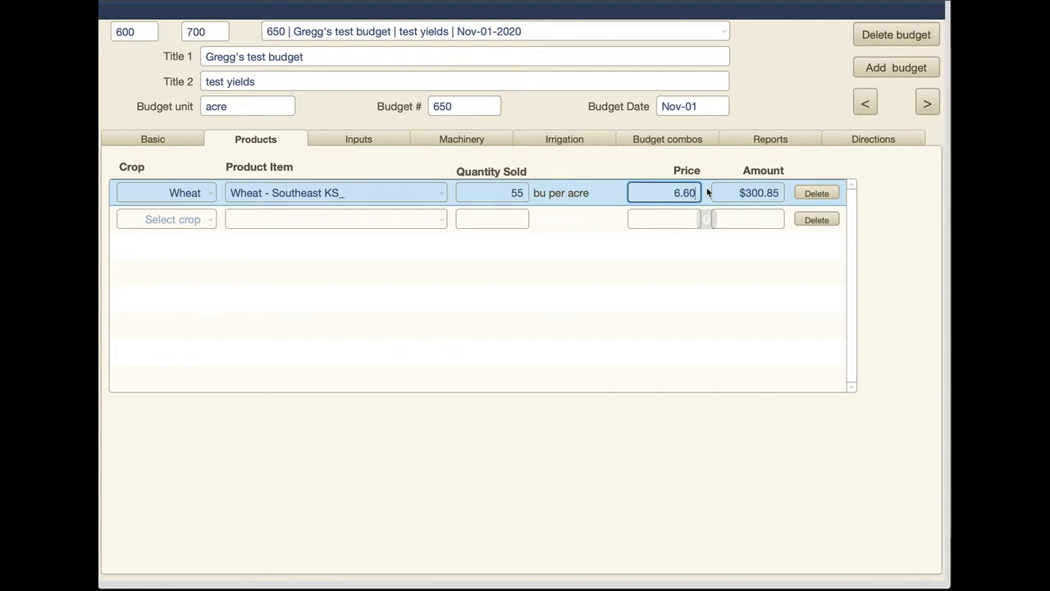
key(BackSpace)
text(5.60)
key(Tab)
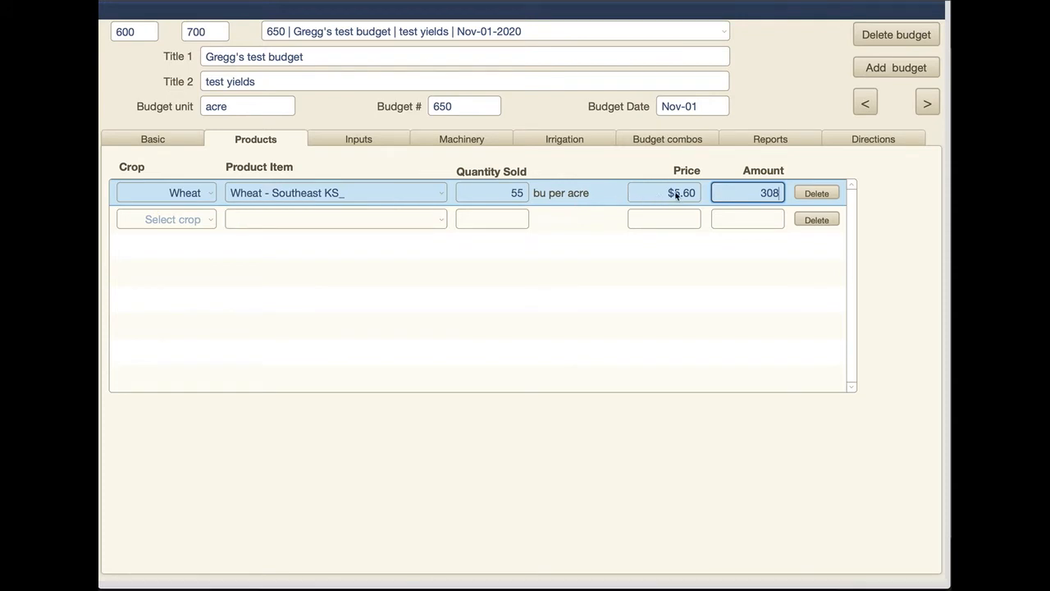
click(407, 197)
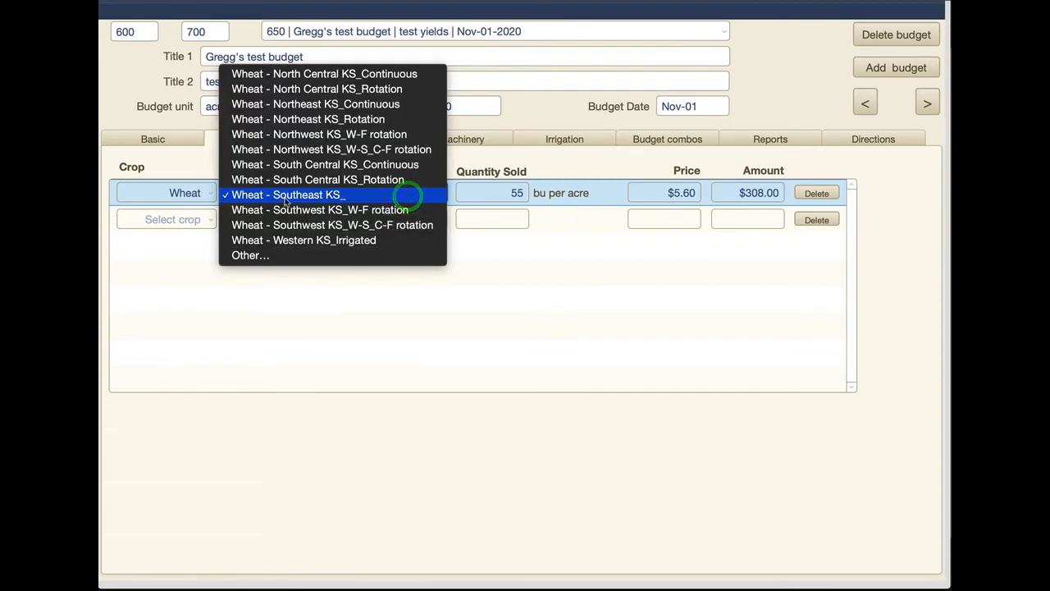
click(287, 200)
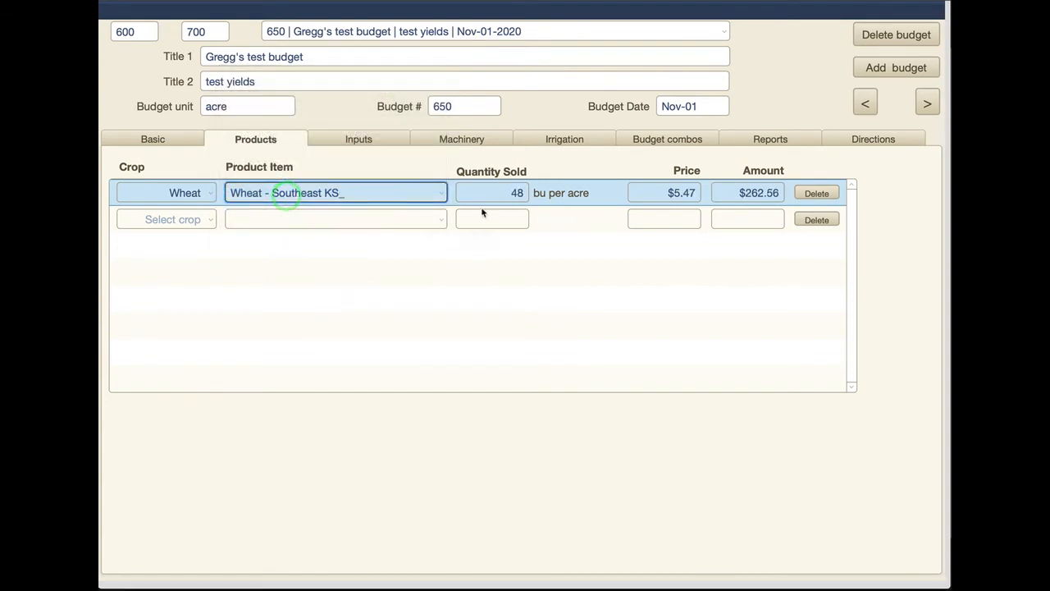
Set the wheat product's quantity sold to 55 bu per acre and its price to 5.60.
click(506, 194)
drag(510, 194, 528, 190)
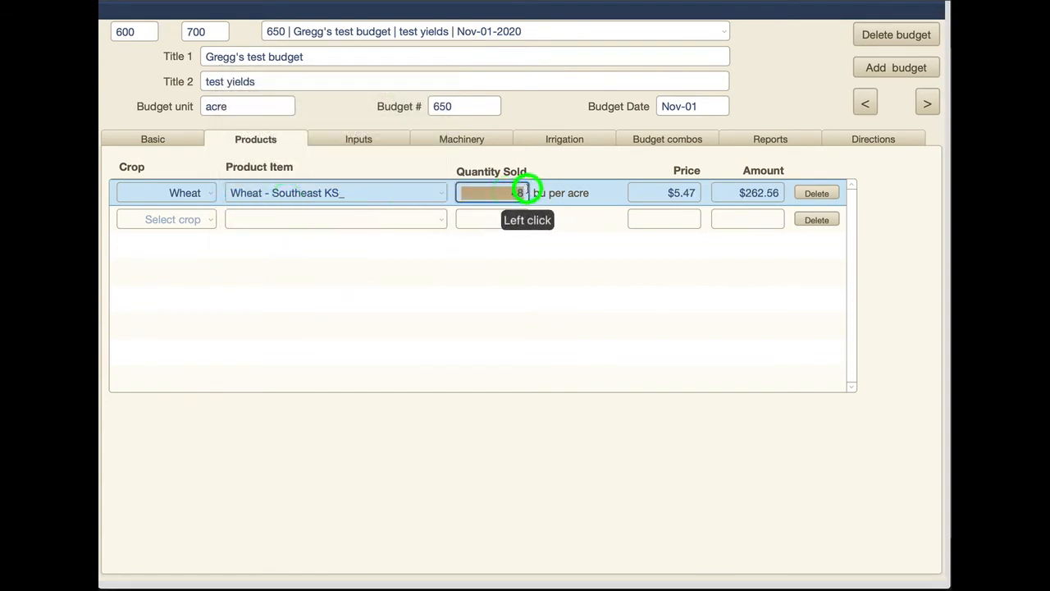
text(55)
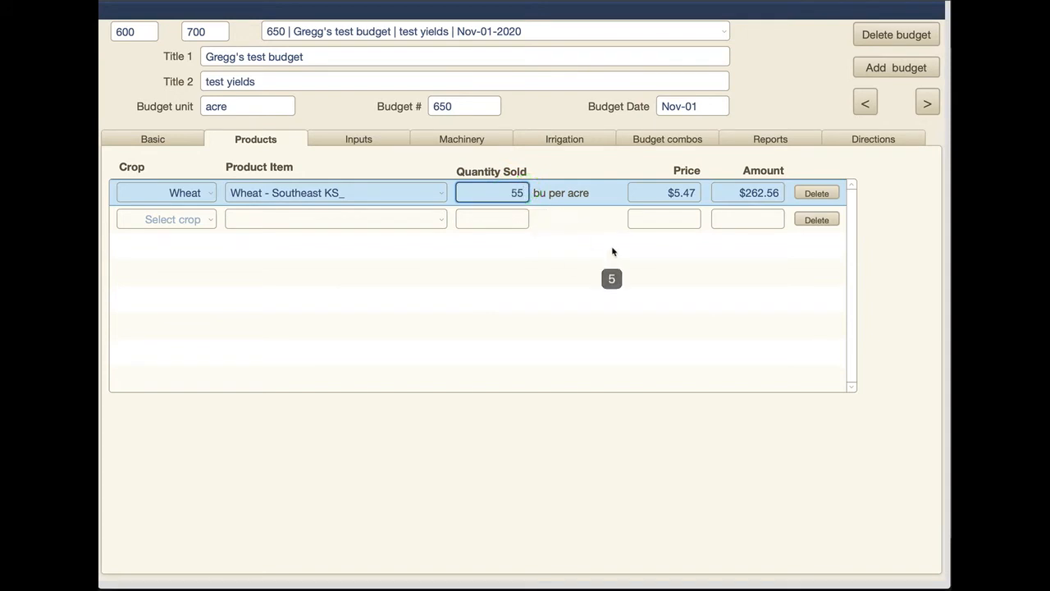
key(Tab)
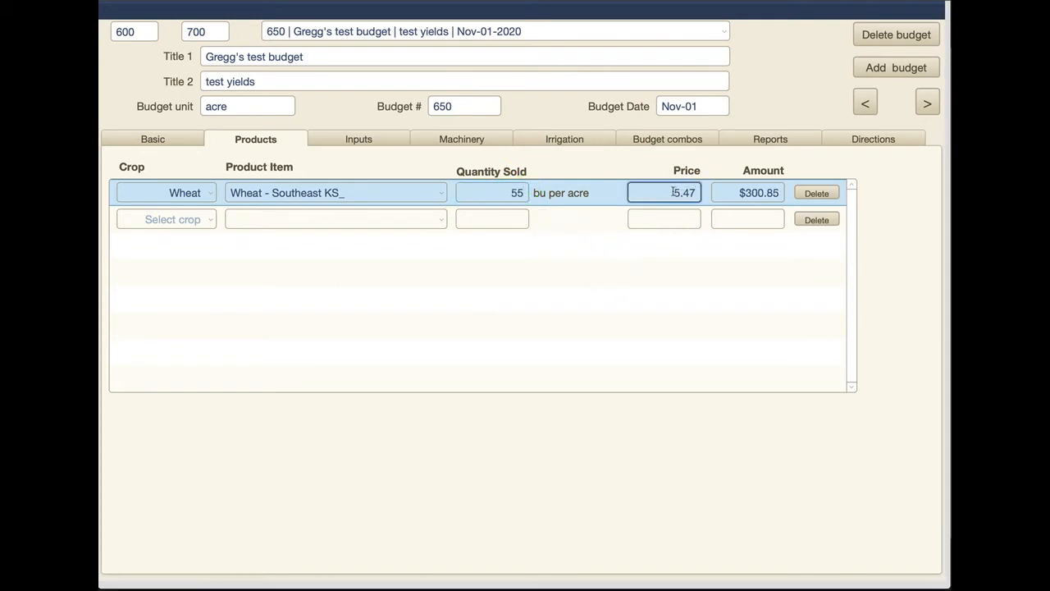
click(698, 193)
text(5.6)
key(Tab)
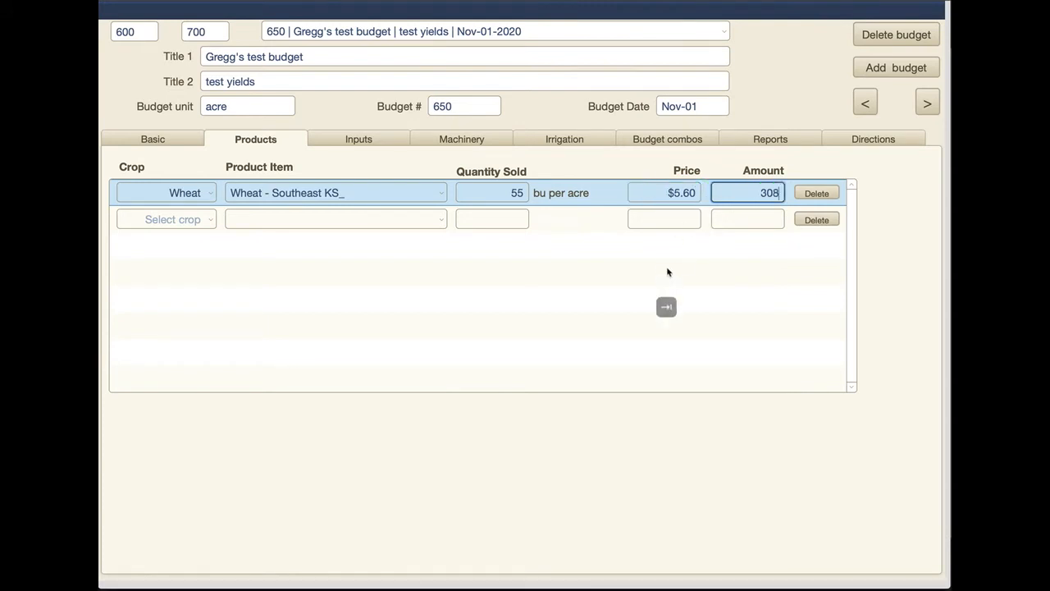
Choose Fertilizers as the first input line's category, and recheck the budget's basic region and crop information before returning to the inputs.
click(358, 140)
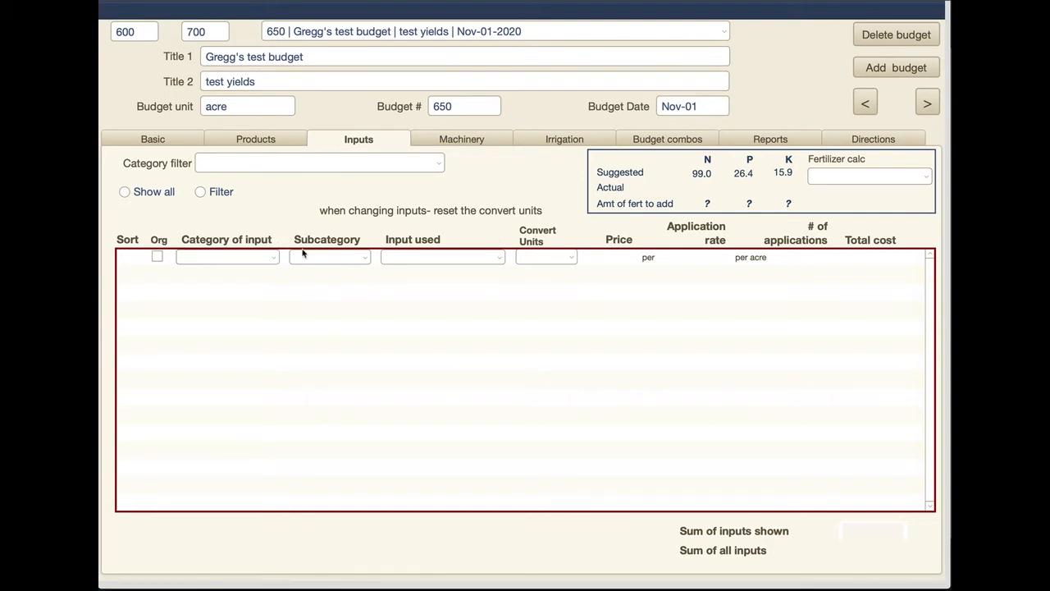
click(267, 258)
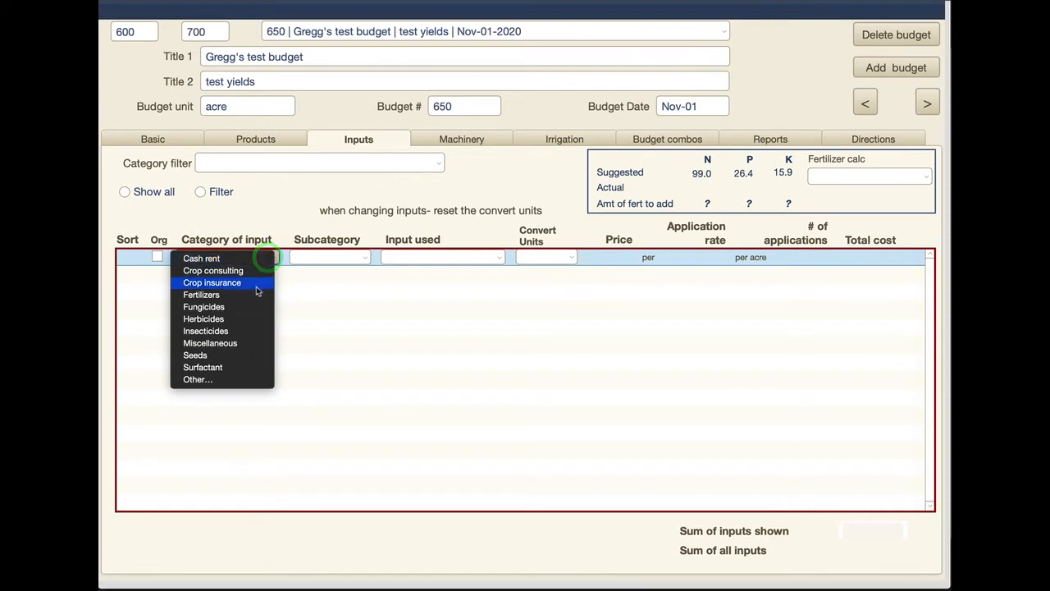
click(254, 294)
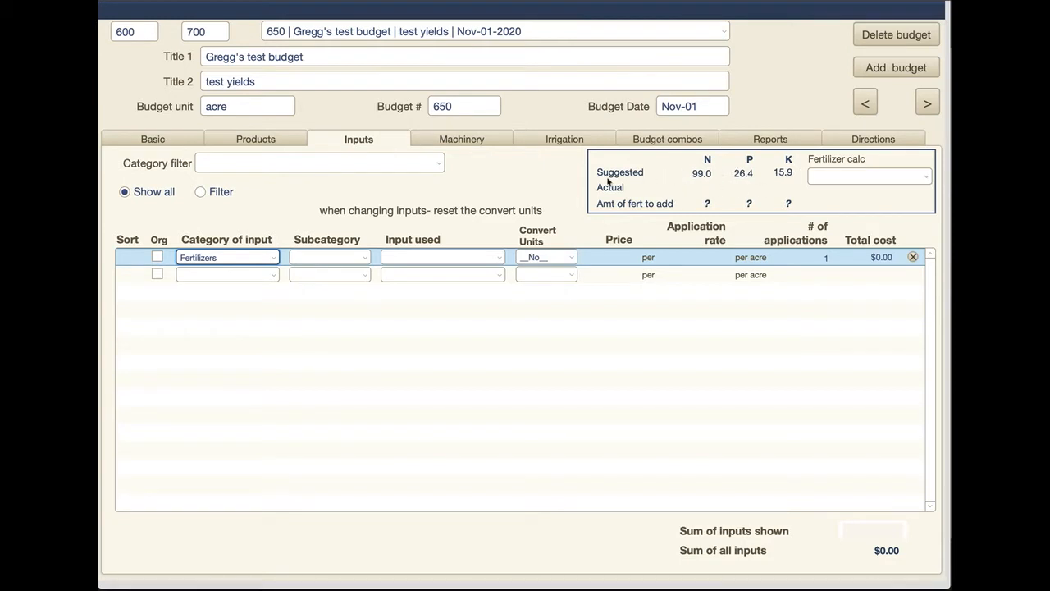
click(155, 138)
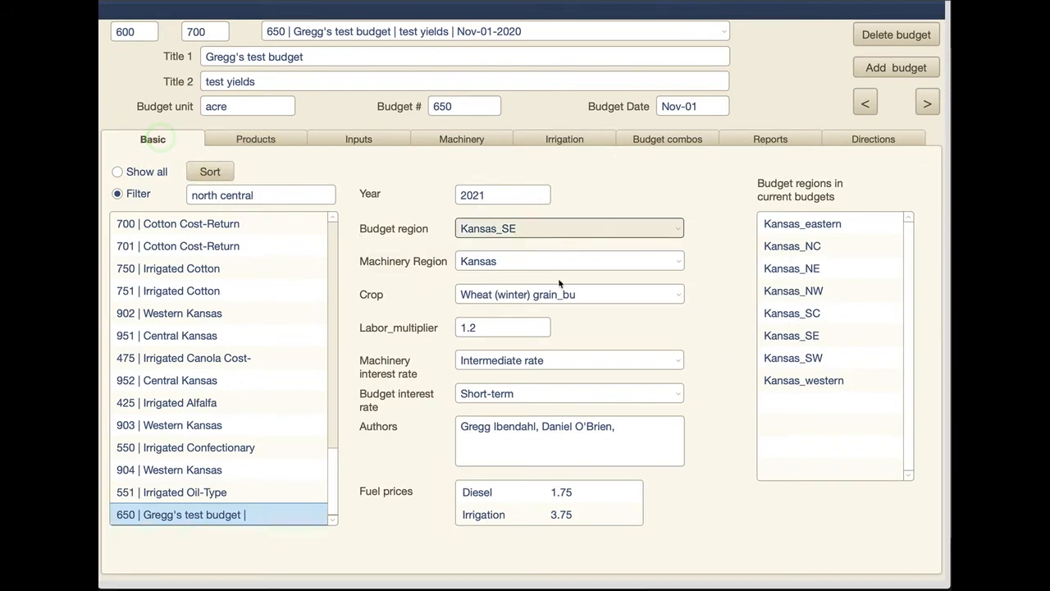
click(351, 139)
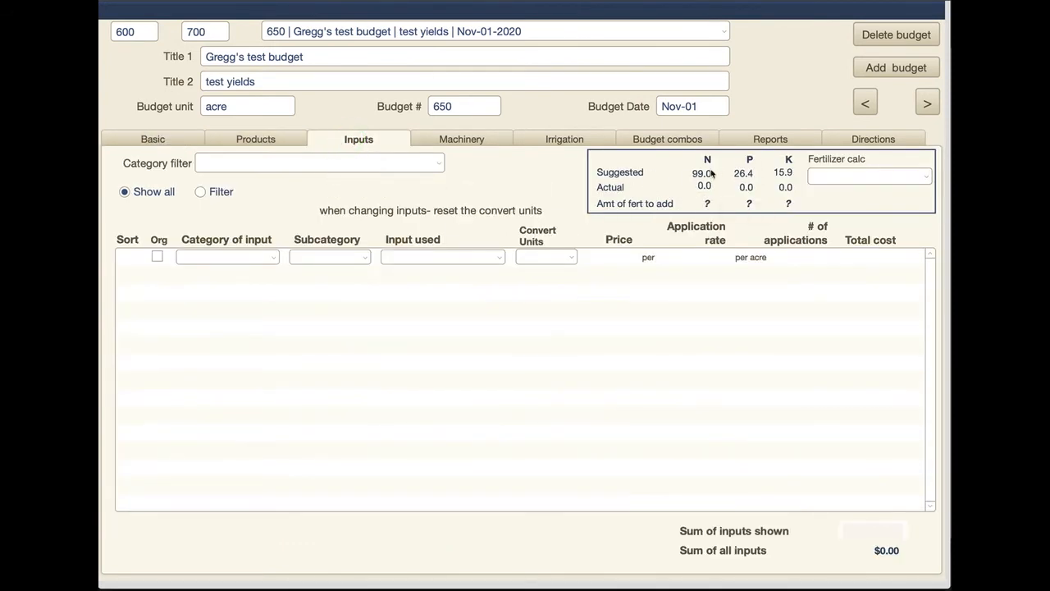
Recheck the wheat product line, and choose MAP (11-52-0) in the fertilizer calculator of the budget's inputs.
click(240, 147)
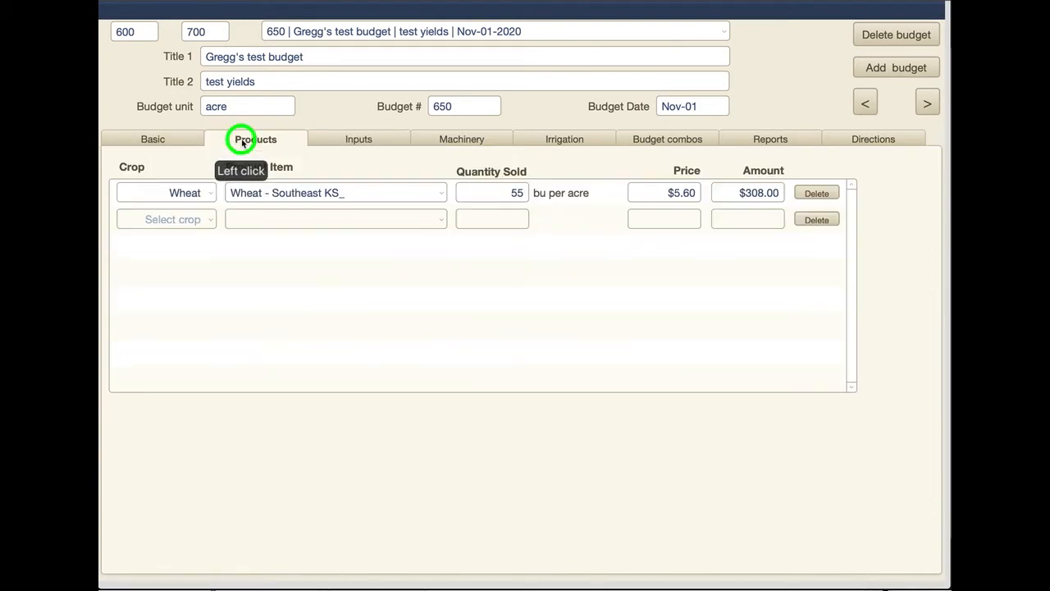
click(400, 140)
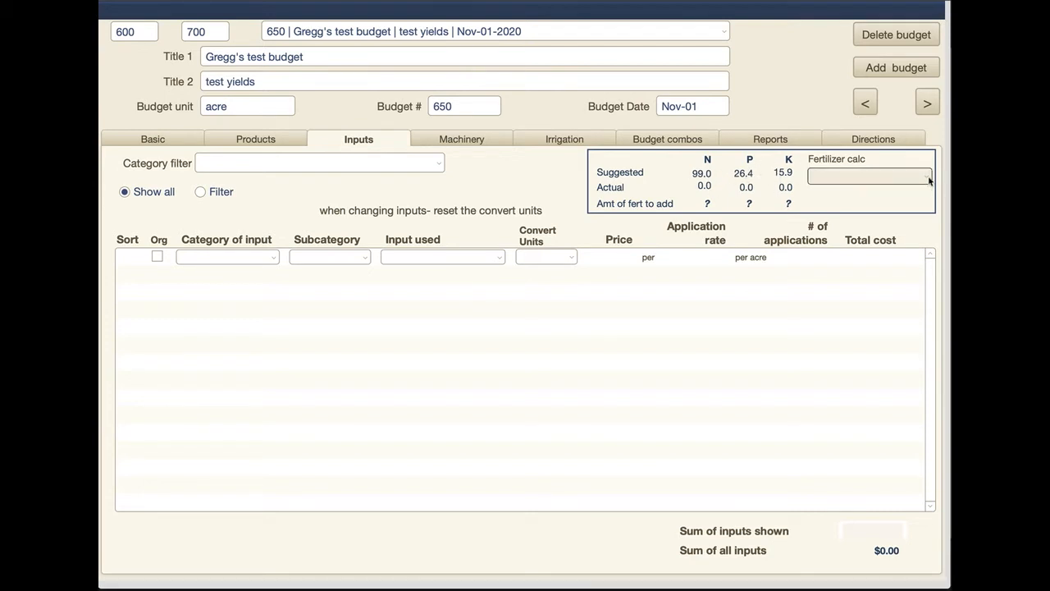
click(927, 177)
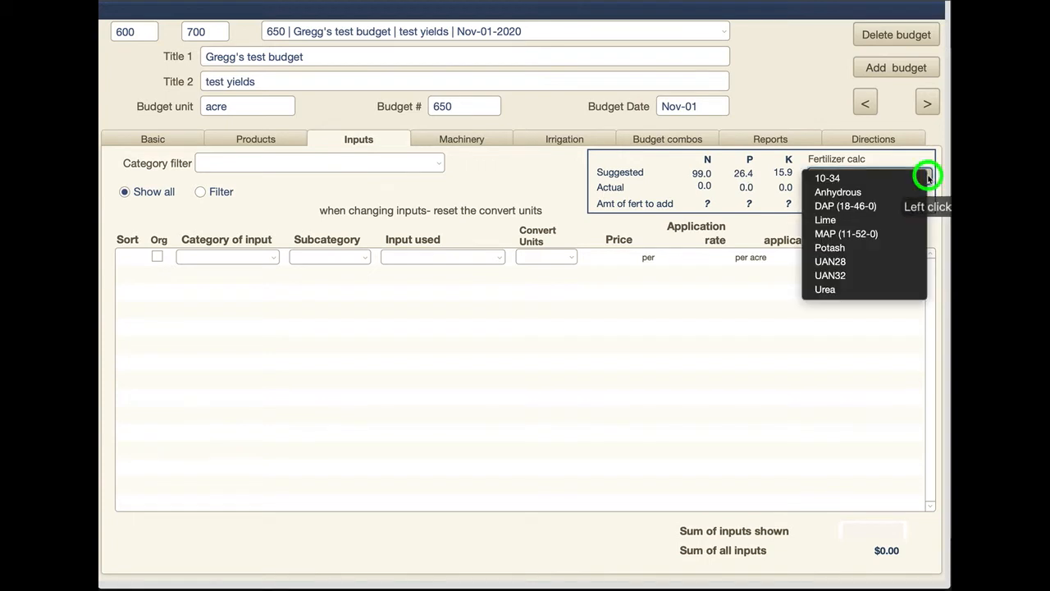
click(897, 233)
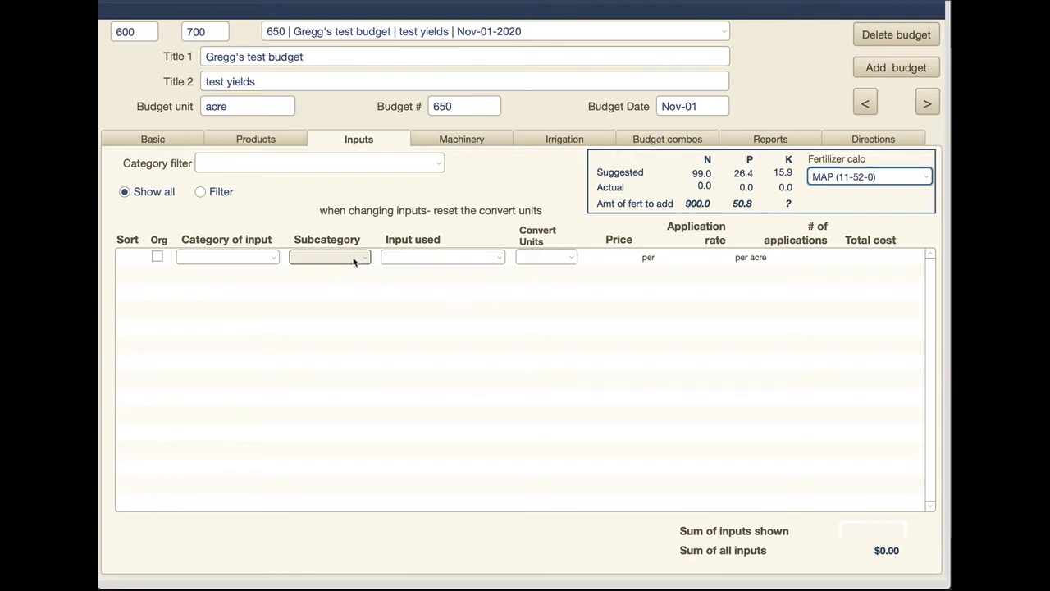
Add a Fertilizers input line for MAP (11-52-0) and convert its units from ton to lb.
click(253, 259)
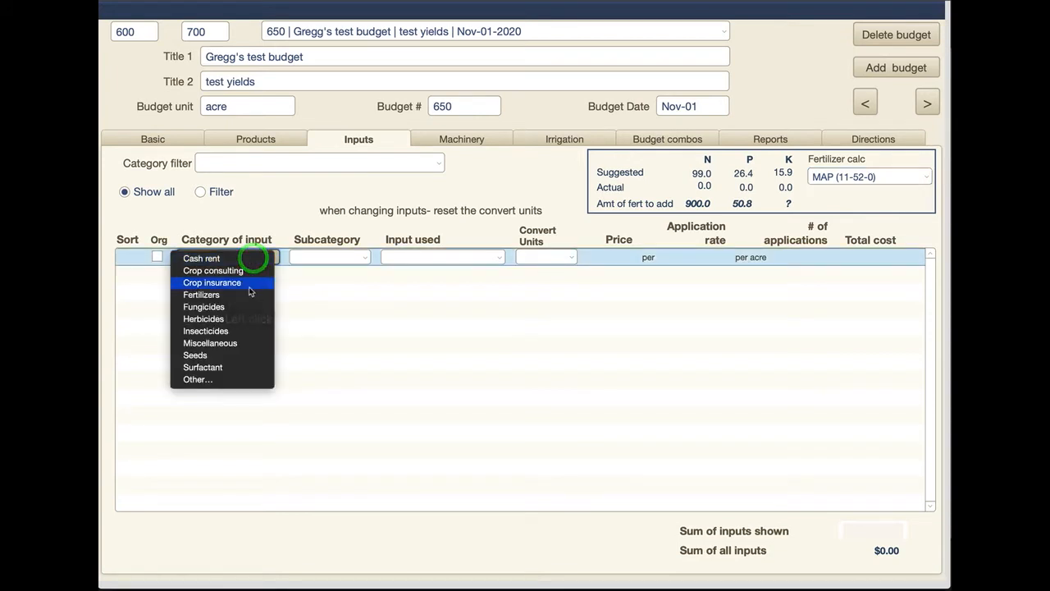
click(250, 295)
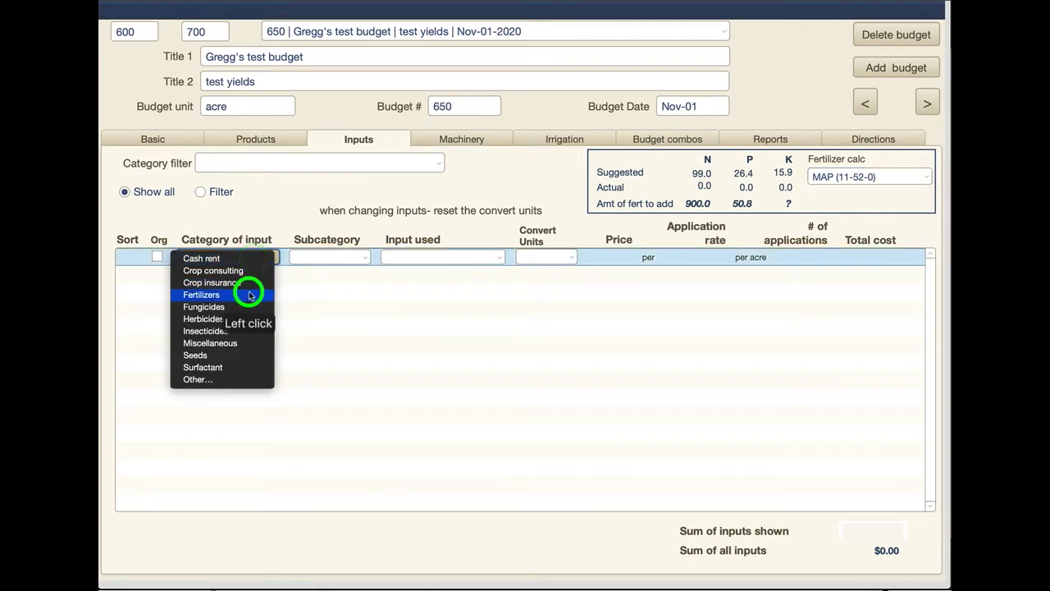
click(491, 256)
click(474, 305)
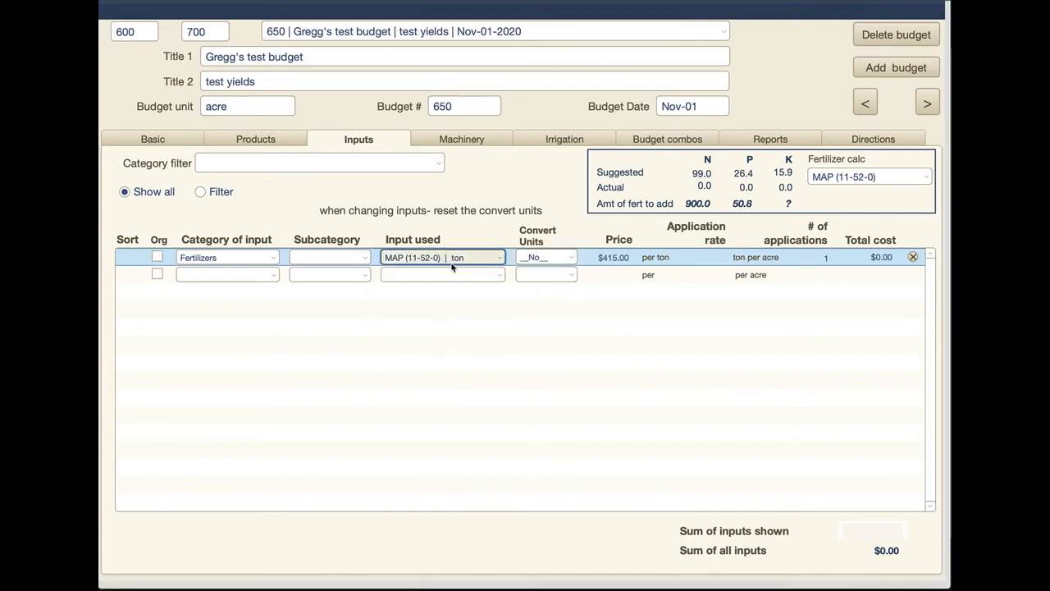
click(570, 261)
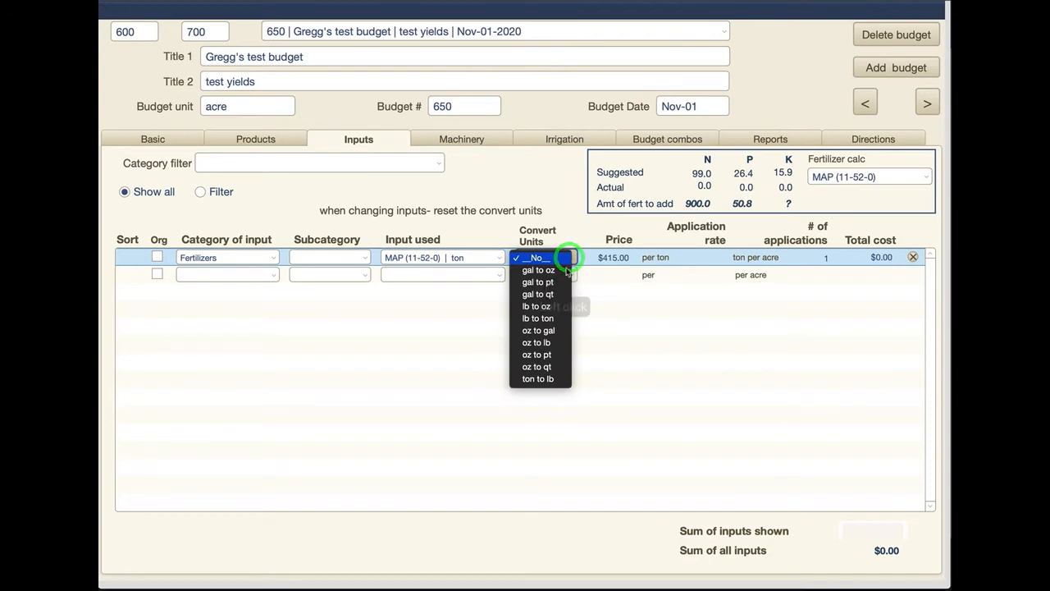
click(559, 382)
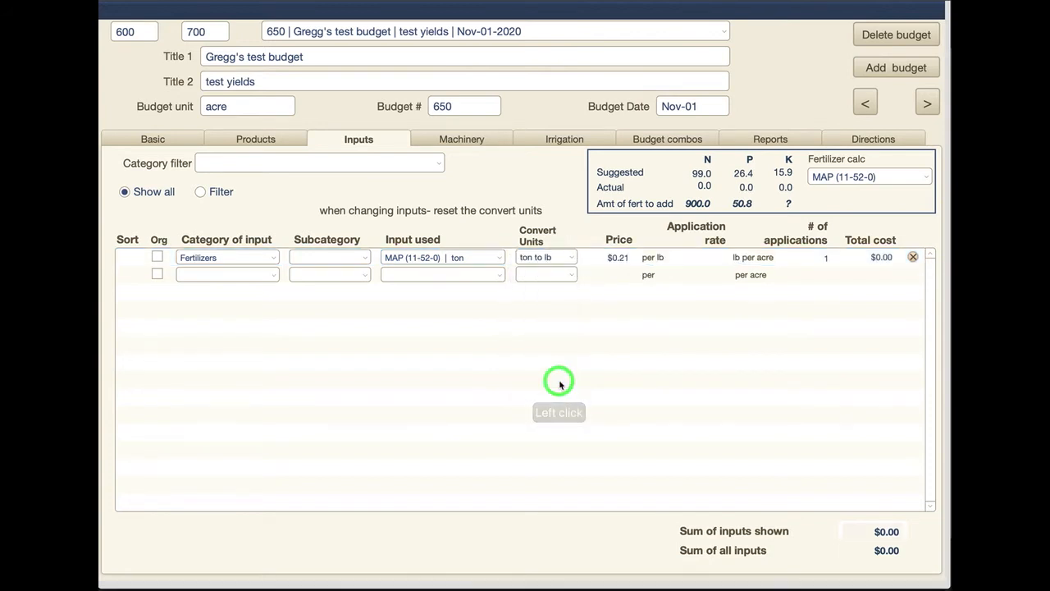
Set the MAP (11-52-0) line's application rate to 51 lb per acre.
click(710, 257)
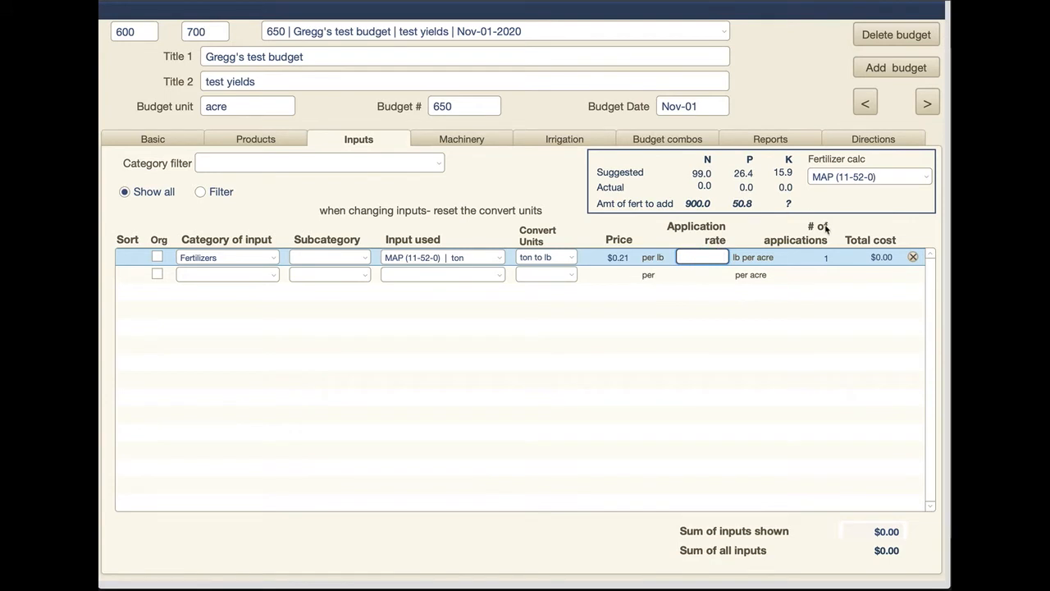
text(51)
key(Tab)
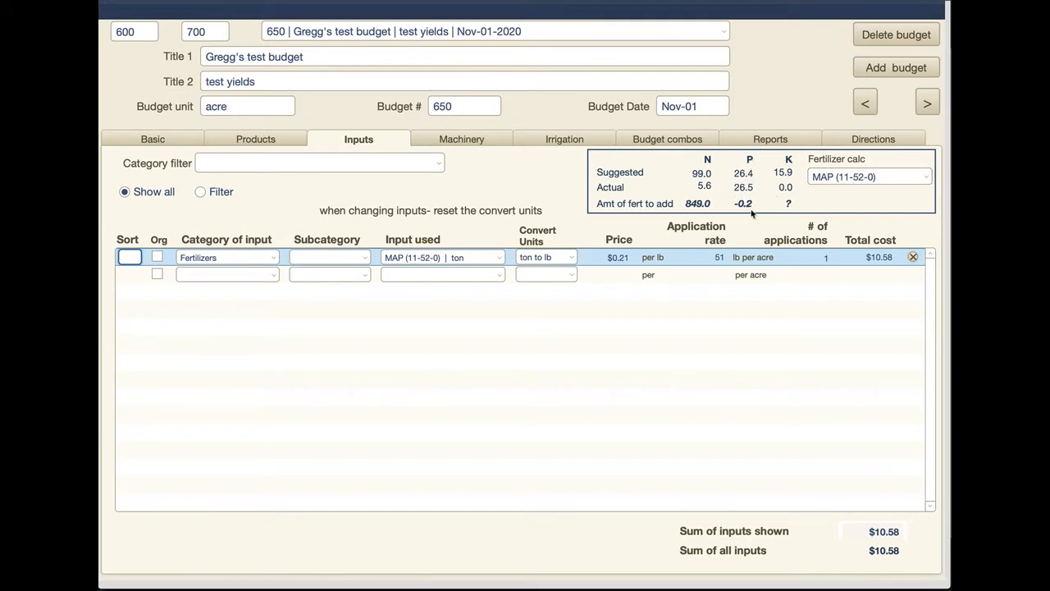
Add a second Fertilizers input line for Potash with its units converted from ton to lb.
click(272, 274)
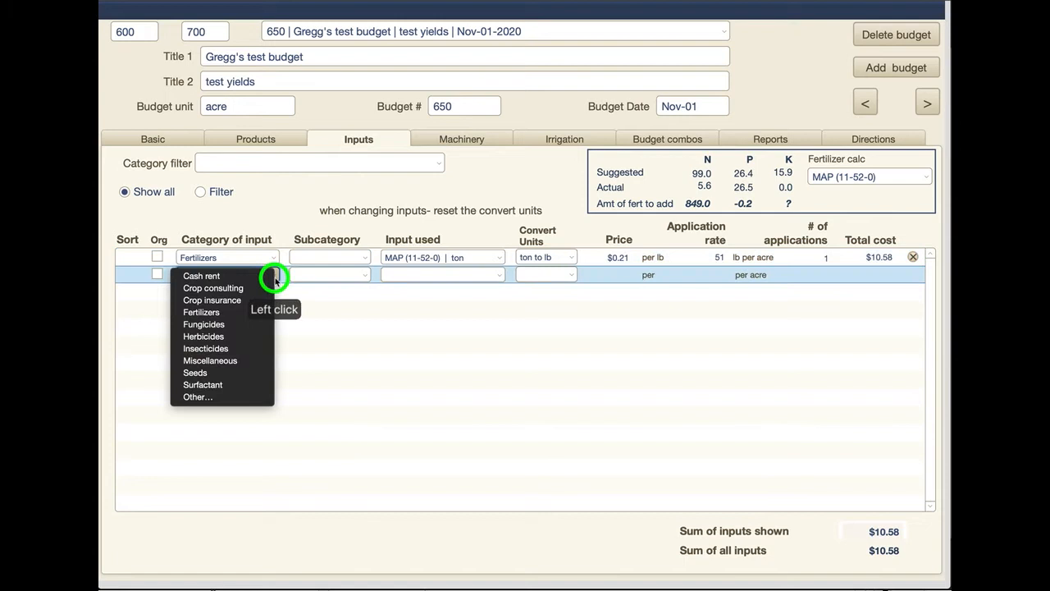
click(251, 315)
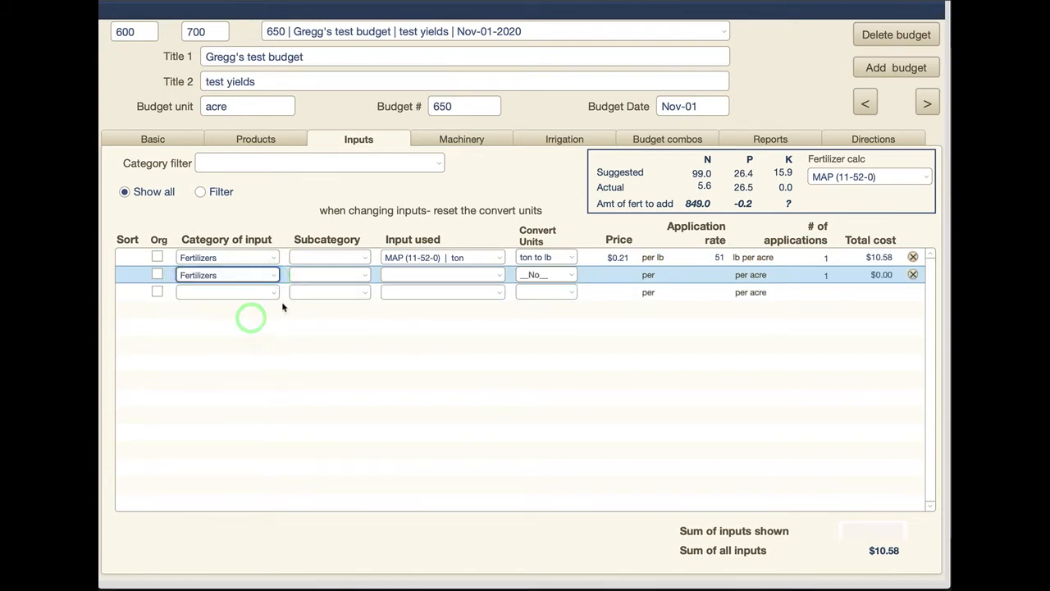
click(502, 277)
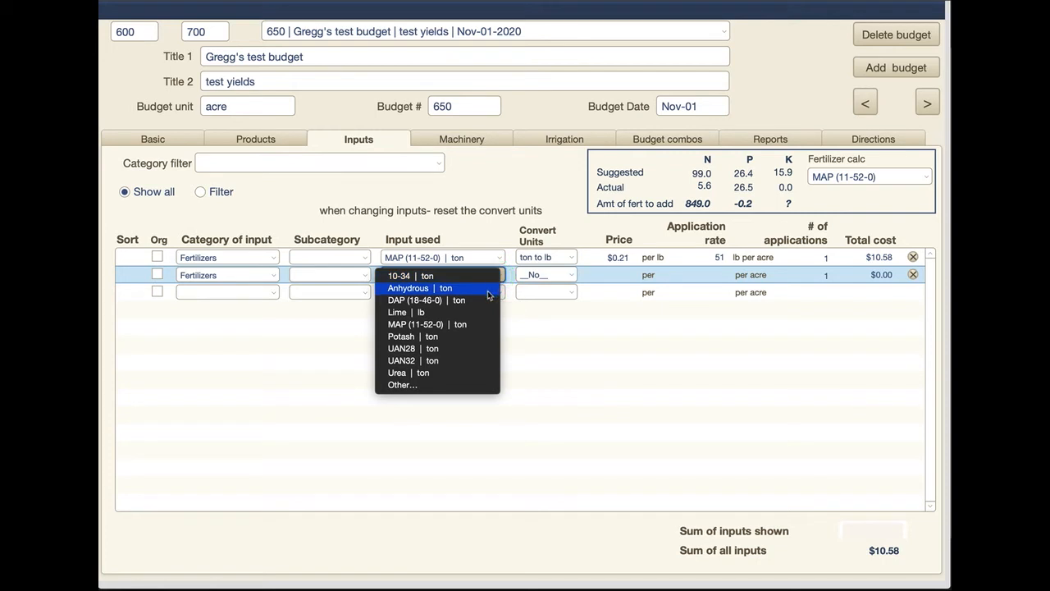
click(476, 336)
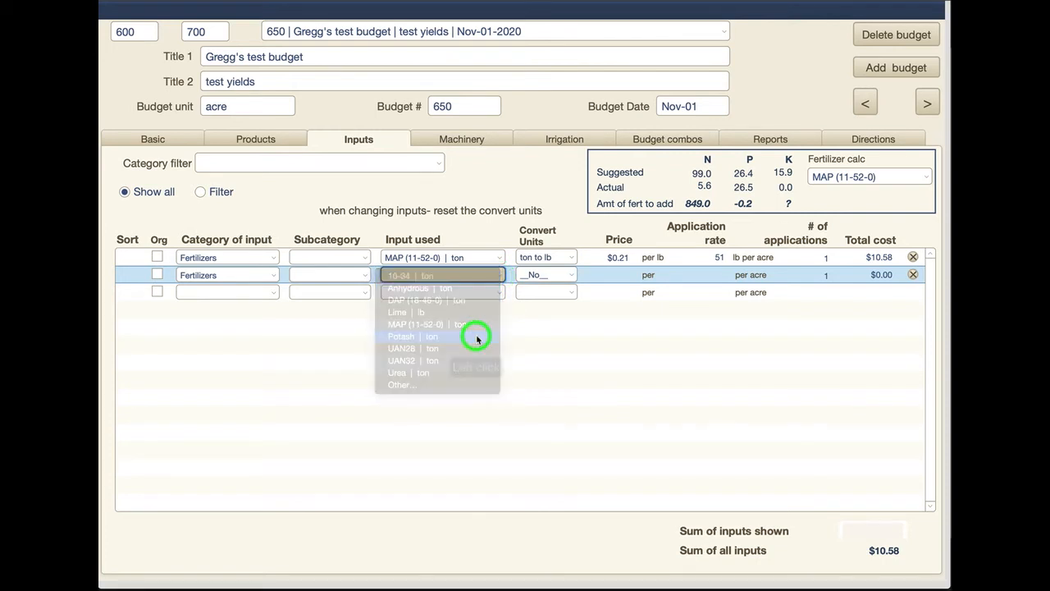
click(564, 277)
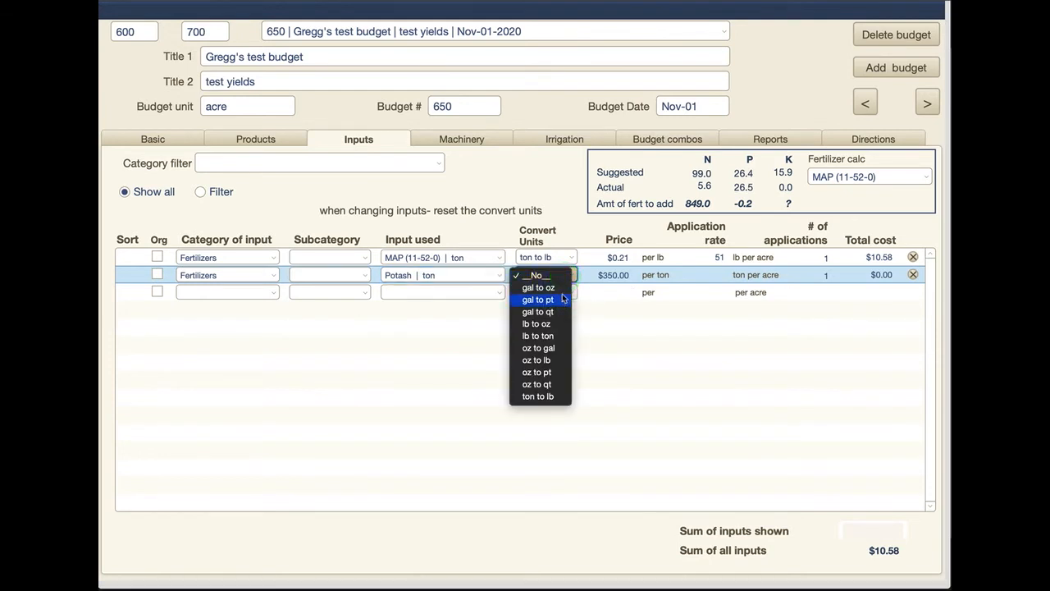
click(561, 397)
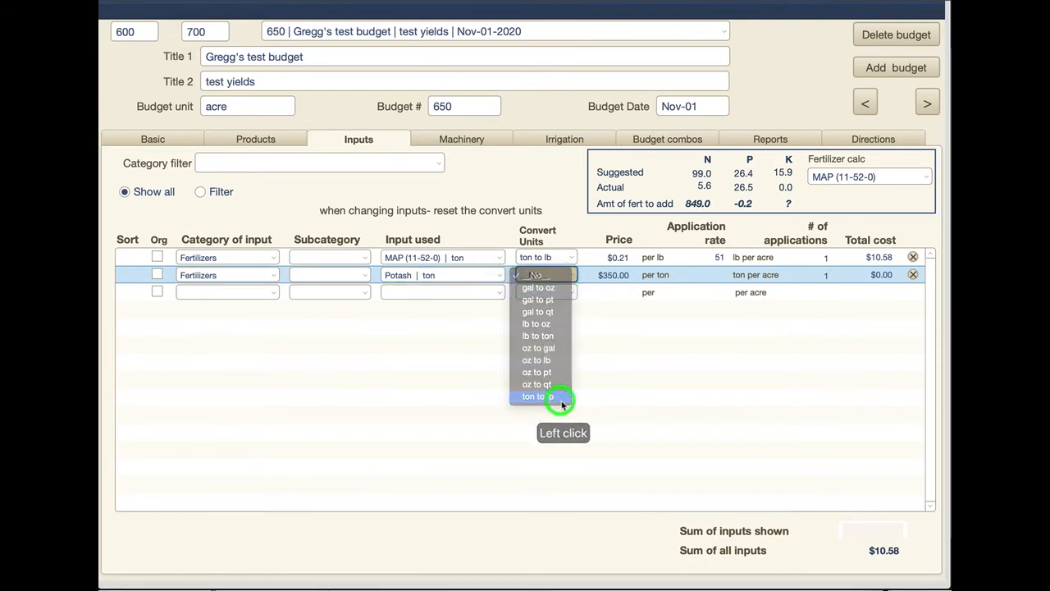
Choose Potash in the fertilizer calculator and set the Potash line's application rate to 27 lb per acre.
click(898, 169)
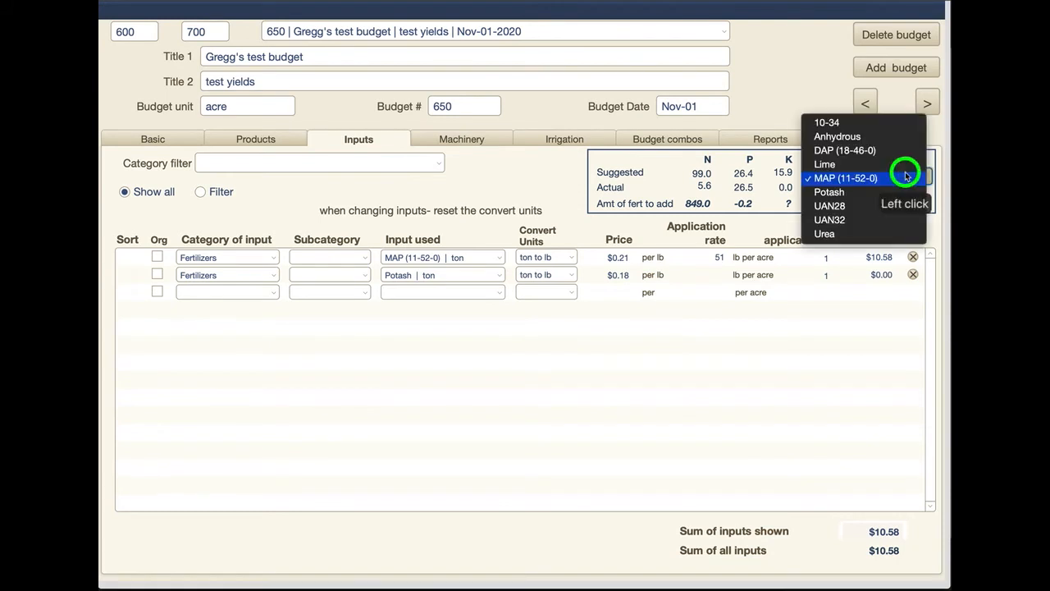
click(891, 191)
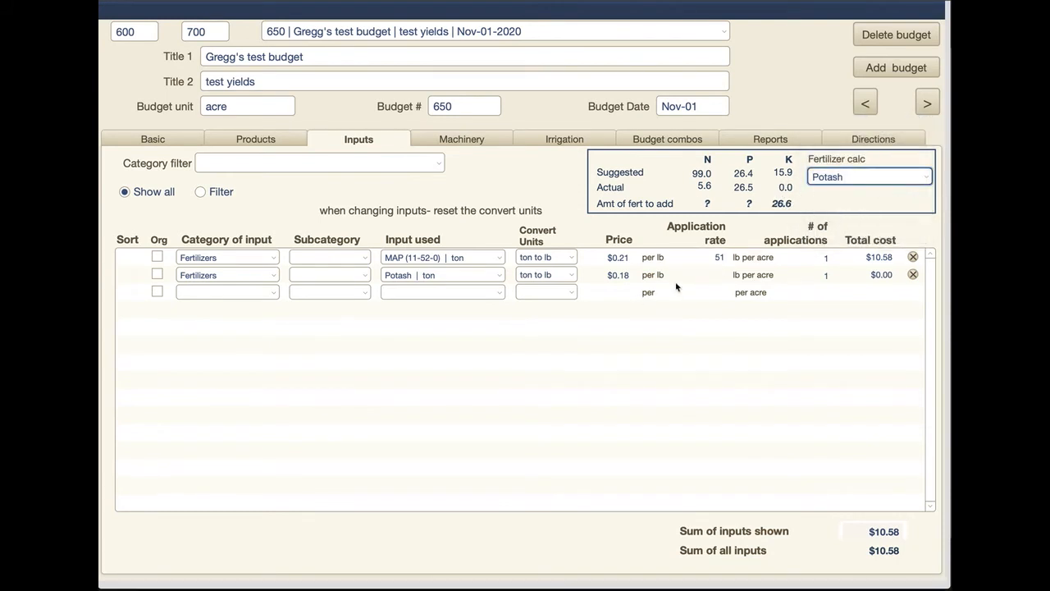
click(701, 279)
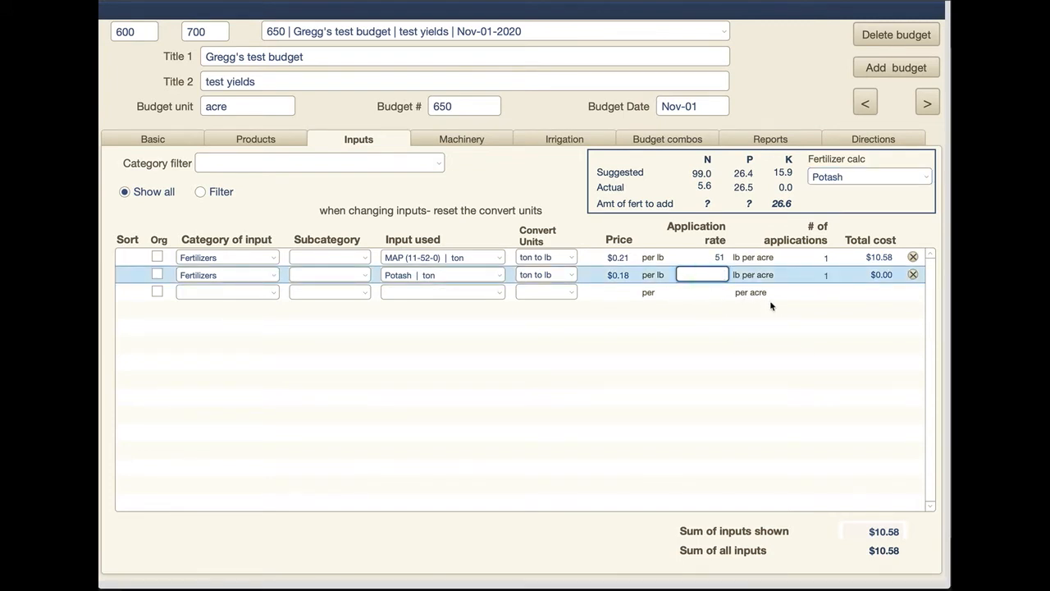
text(27)
key(Tab)
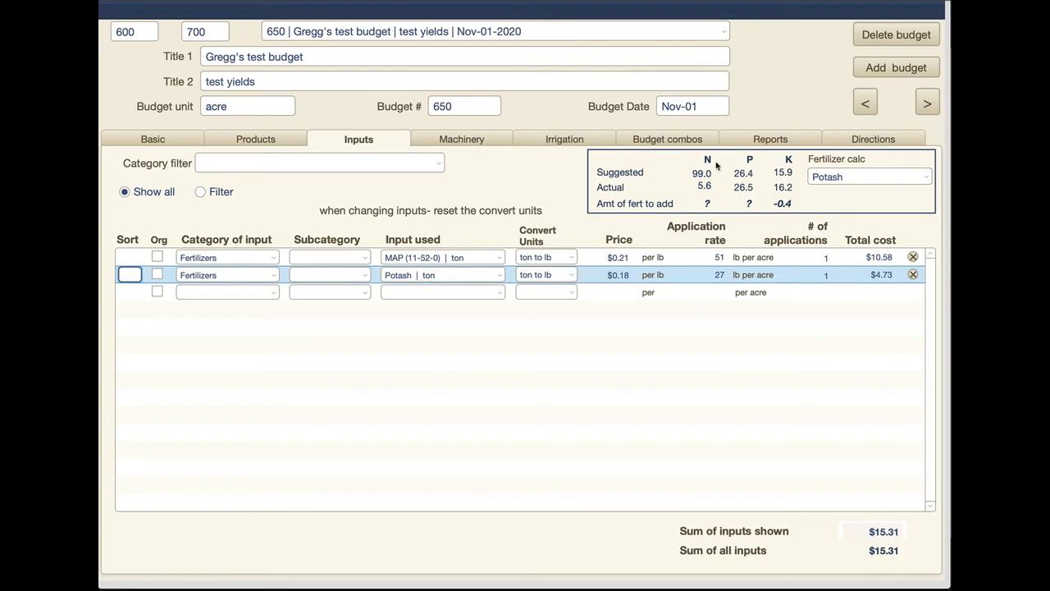
Add a third Fertilizers input line for Urea converted from ton to lb, and choose Urea in the fertilizer calculator.
click(272, 293)
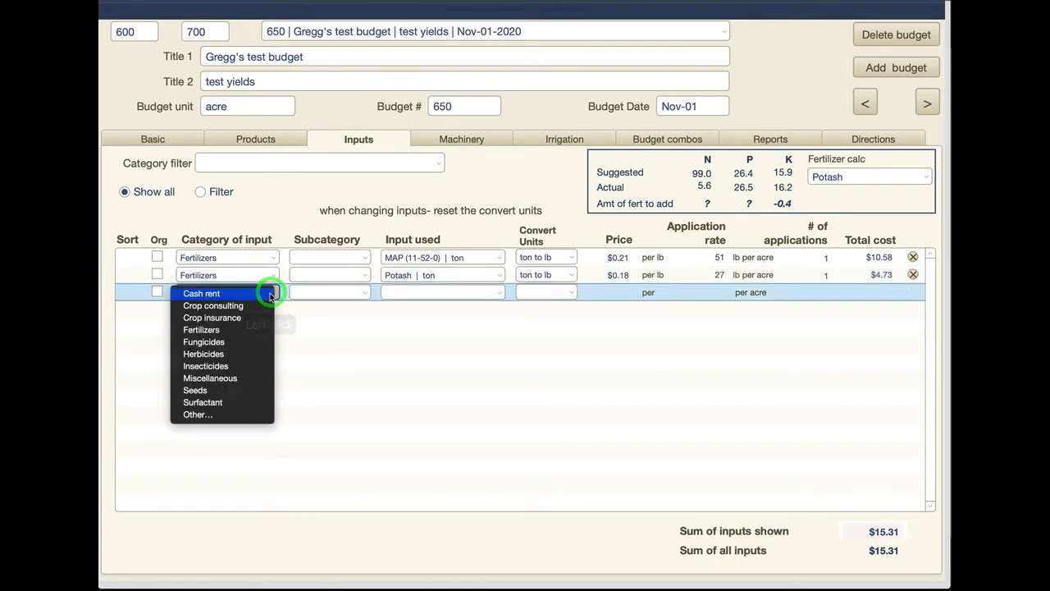
click(234, 330)
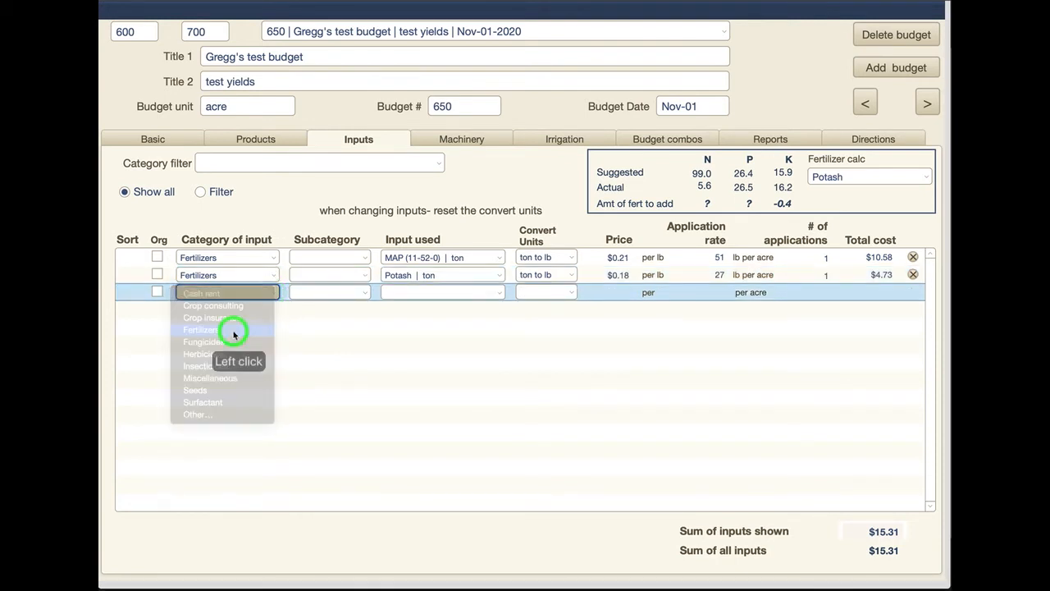
click(488, 293)
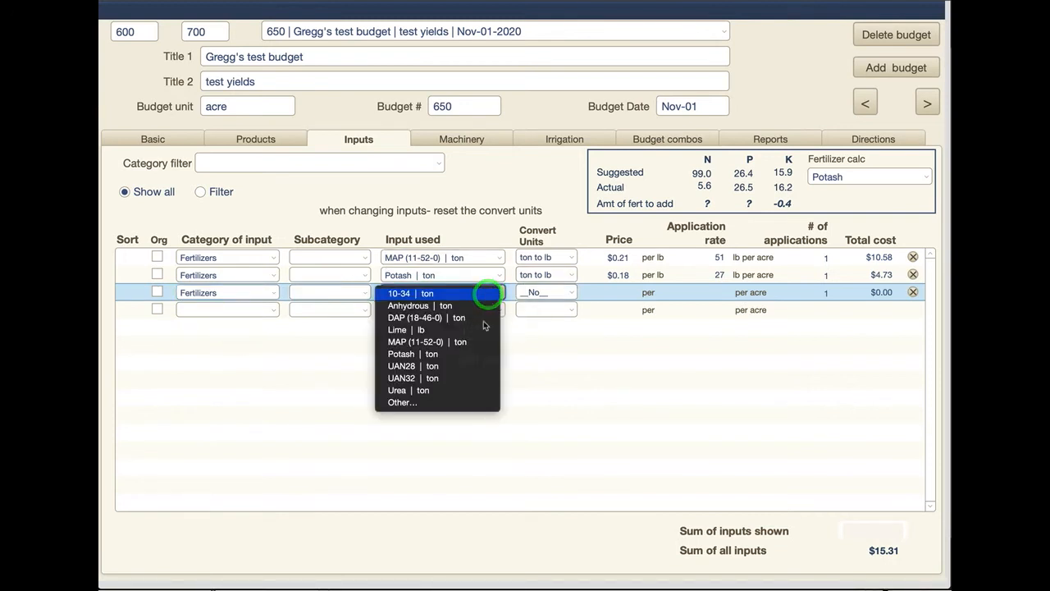
click(464, 390)
click(571, 292)
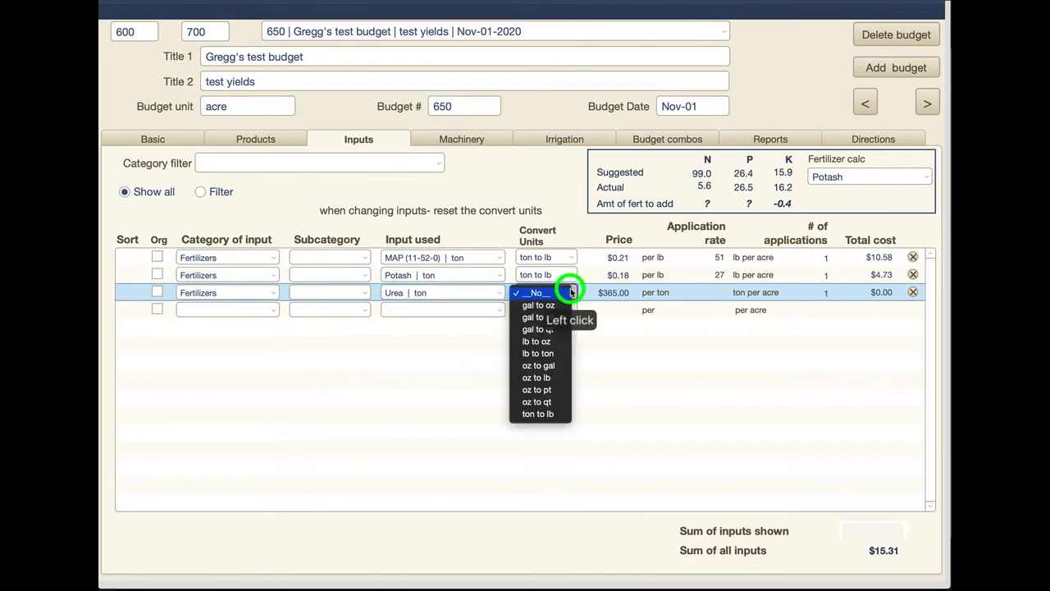
click(557, 414)
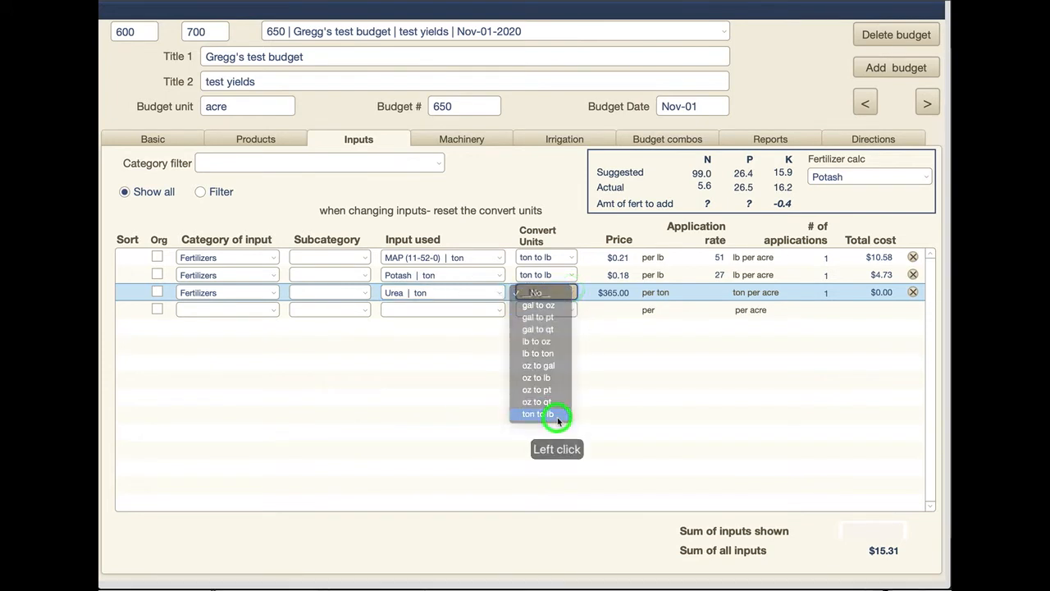
click(896, 177)
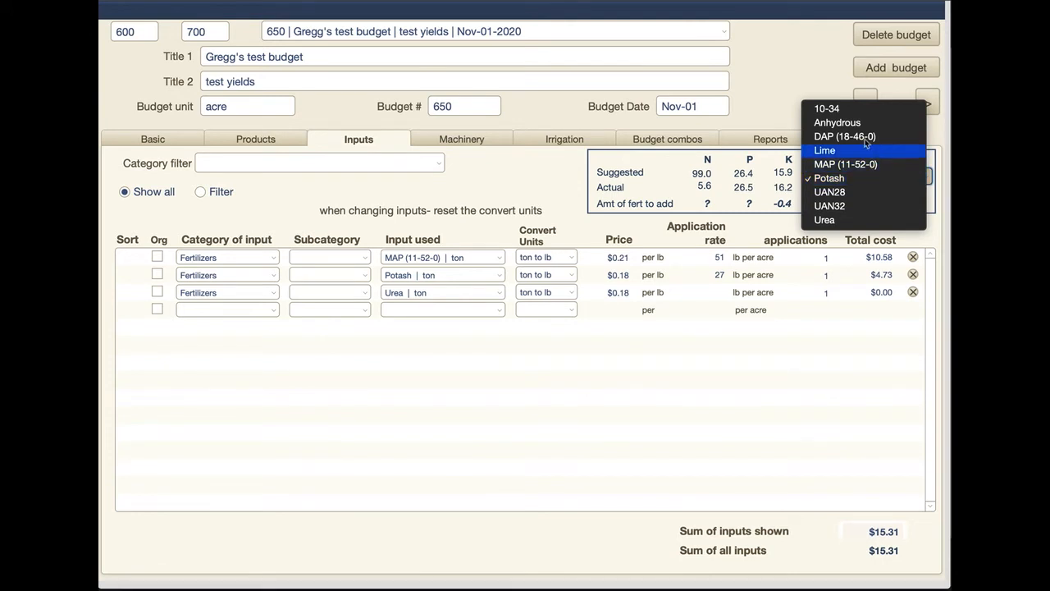
click(854, 221)
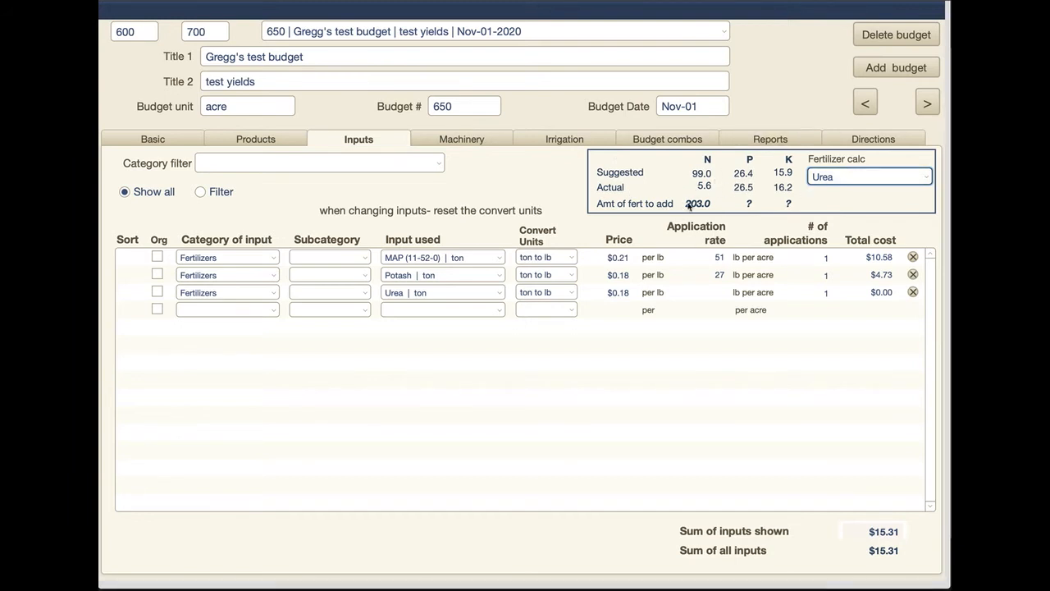
Recheck the unit conversions of the MAP and Potash lines, and set the Urea application rate to 203 lb per acre.
click(561, 259)
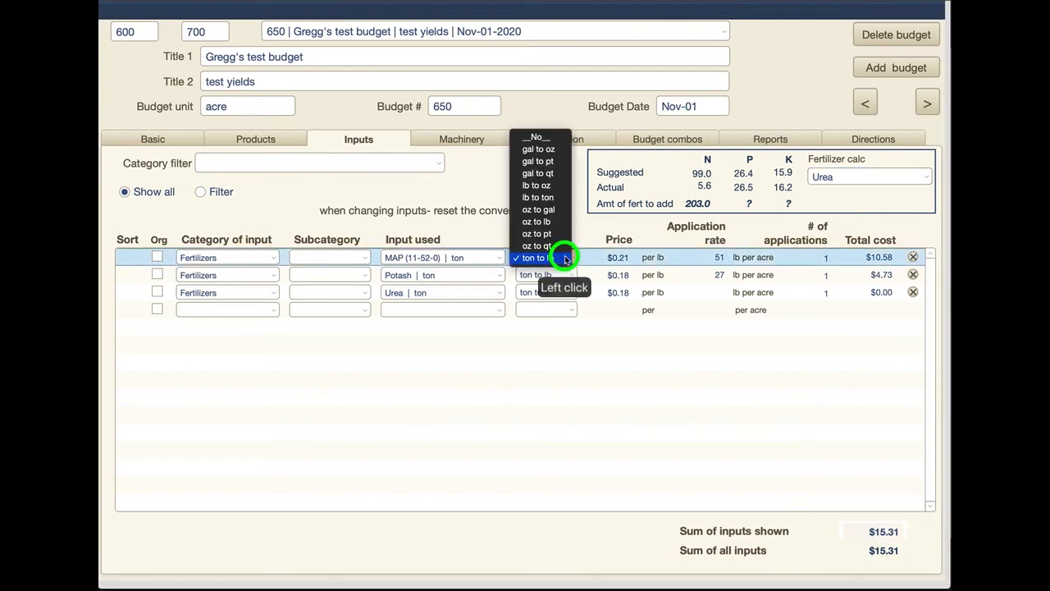
click(565, 258)
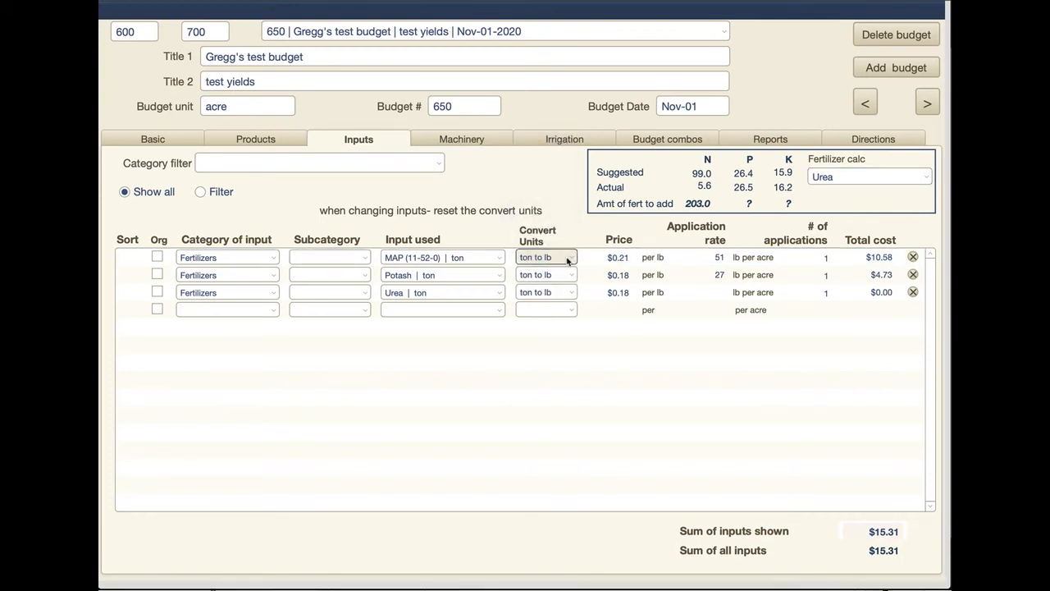
click(565, 275)
click(567, 277)
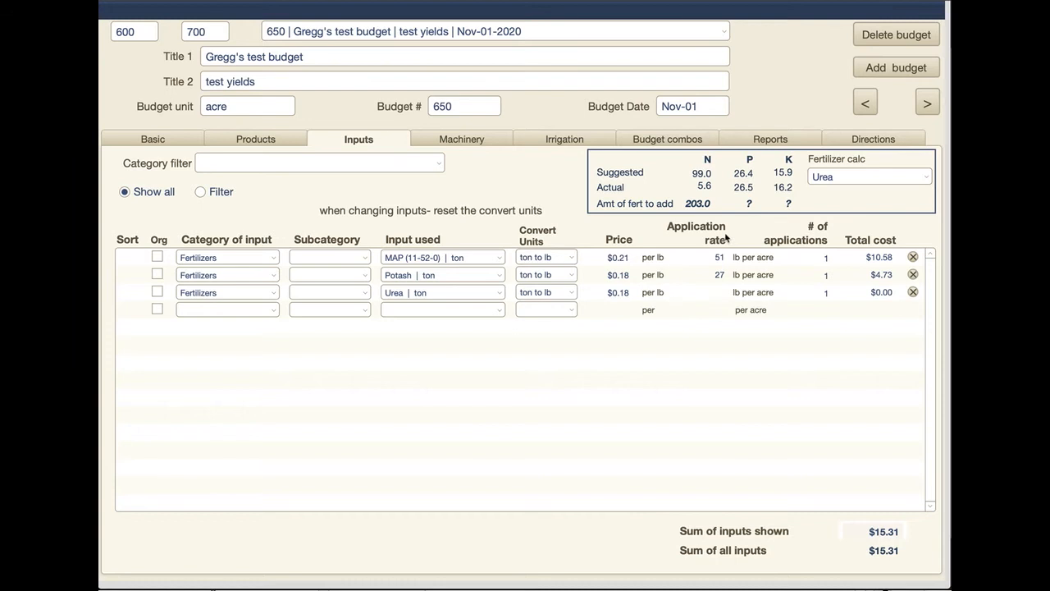
click(713, 292)
text(2)
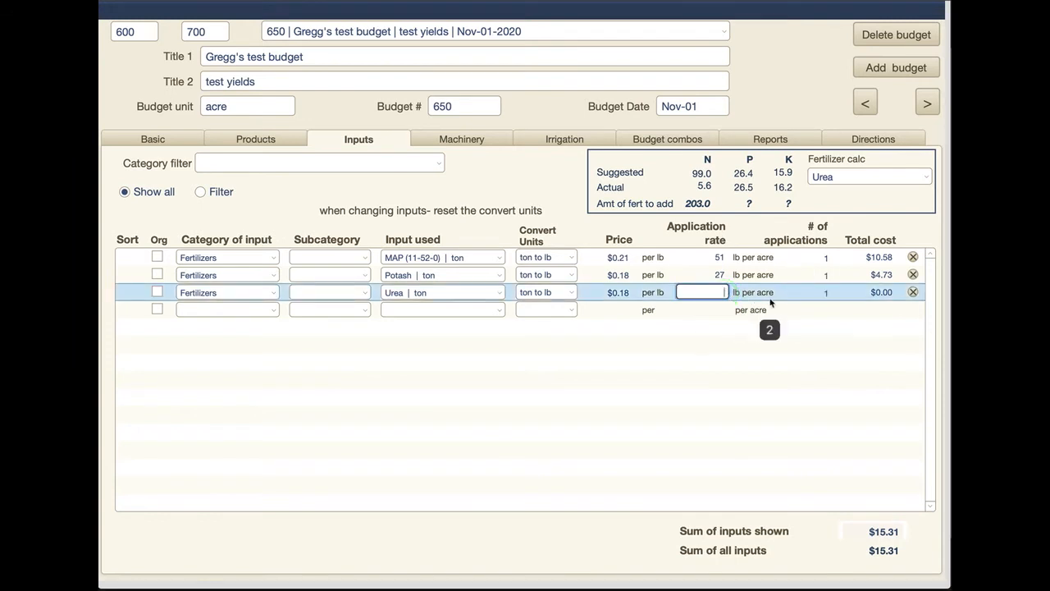
text(03)
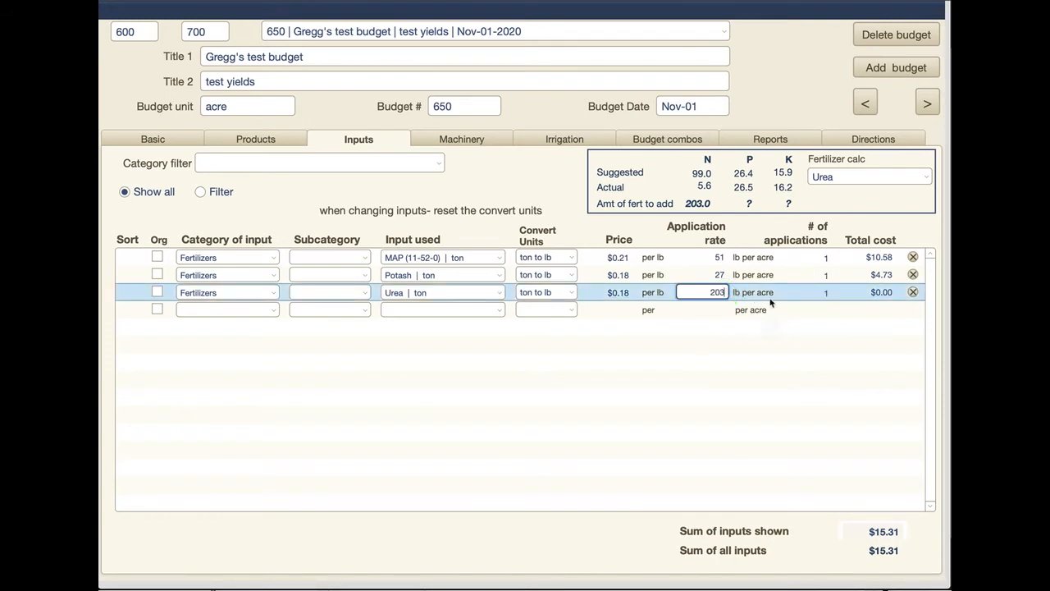
key(Return)
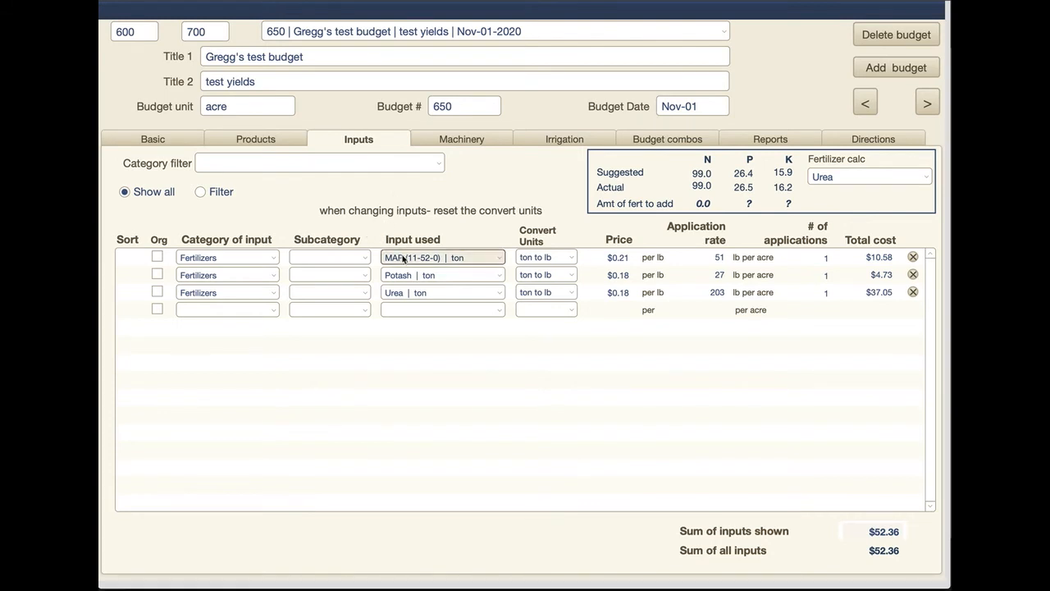
click(360, 258)
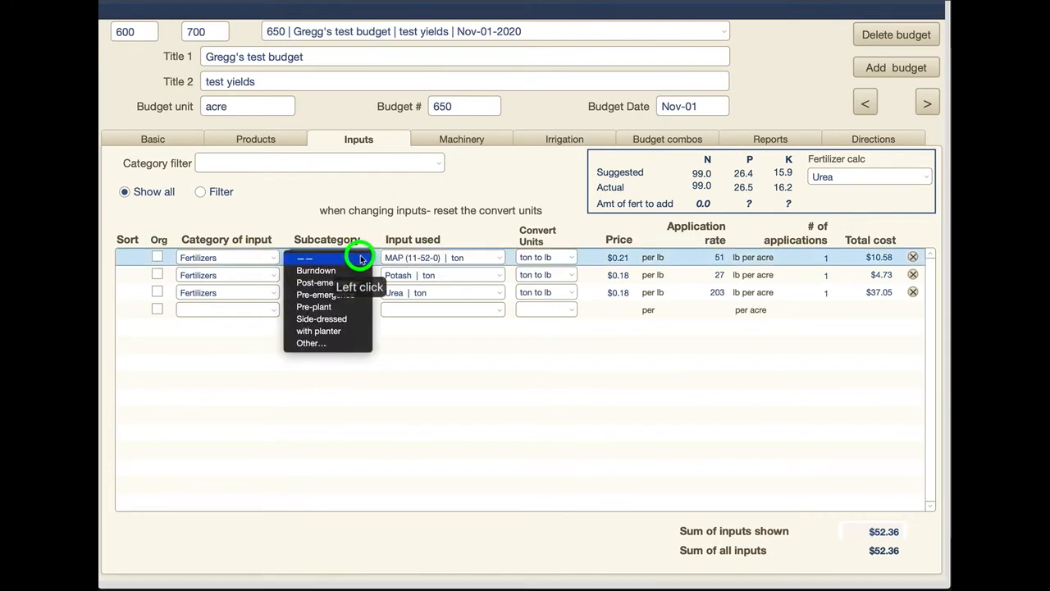
click(405, 206)
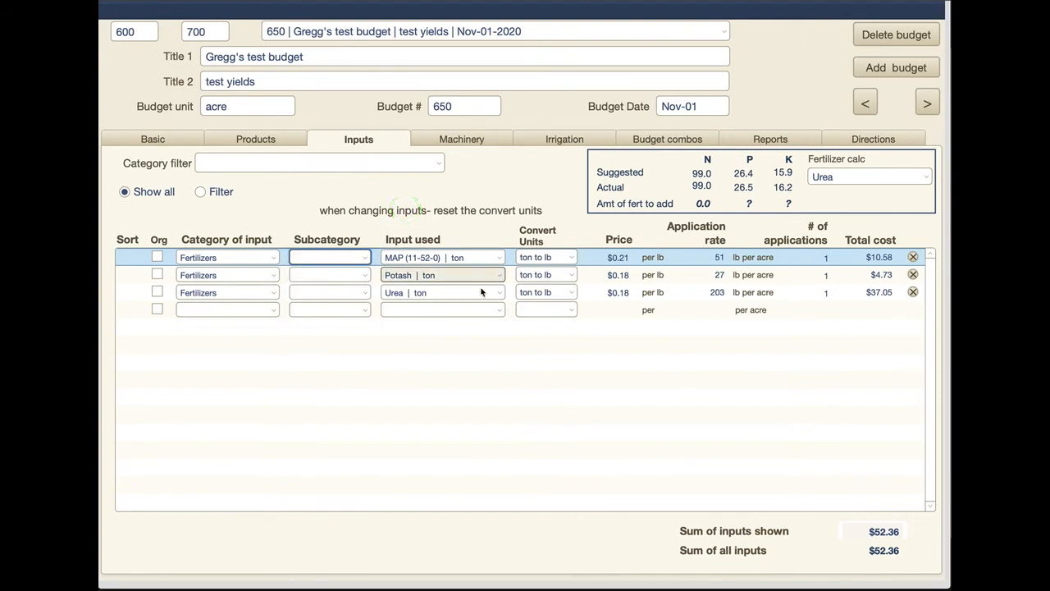
Add a Seeds input line for Wheat (base) with no unit conversion and an application rate of 30 lb per acre.
click(267, 311)
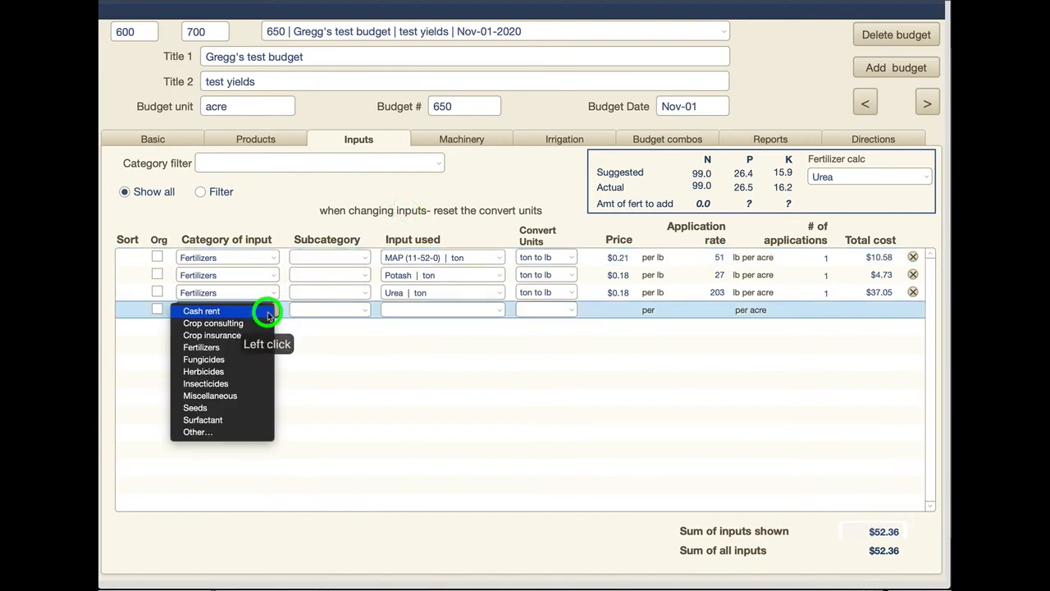
click(239, 415)
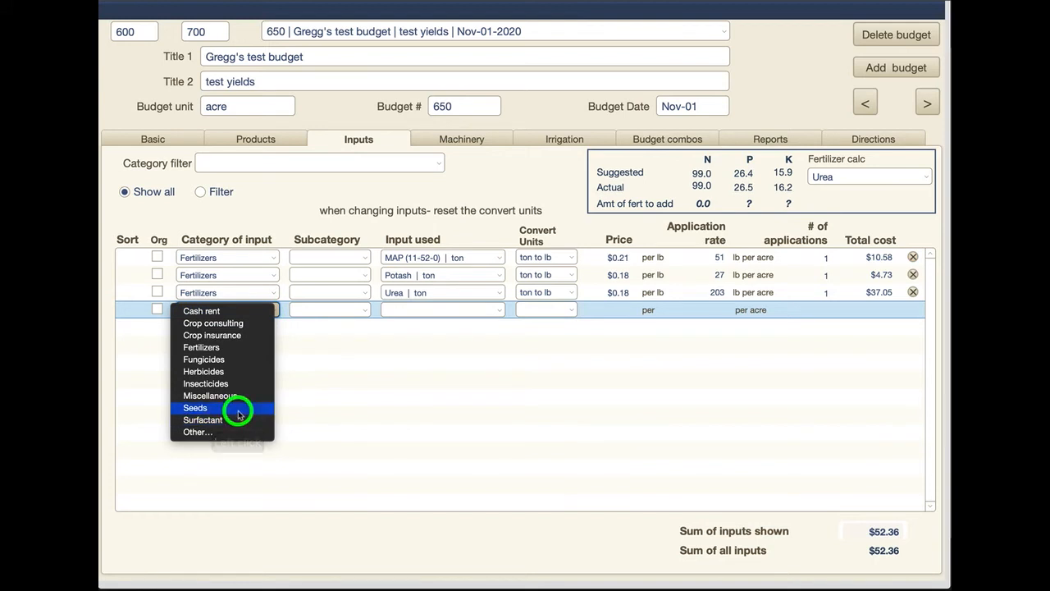
click(482, 314)
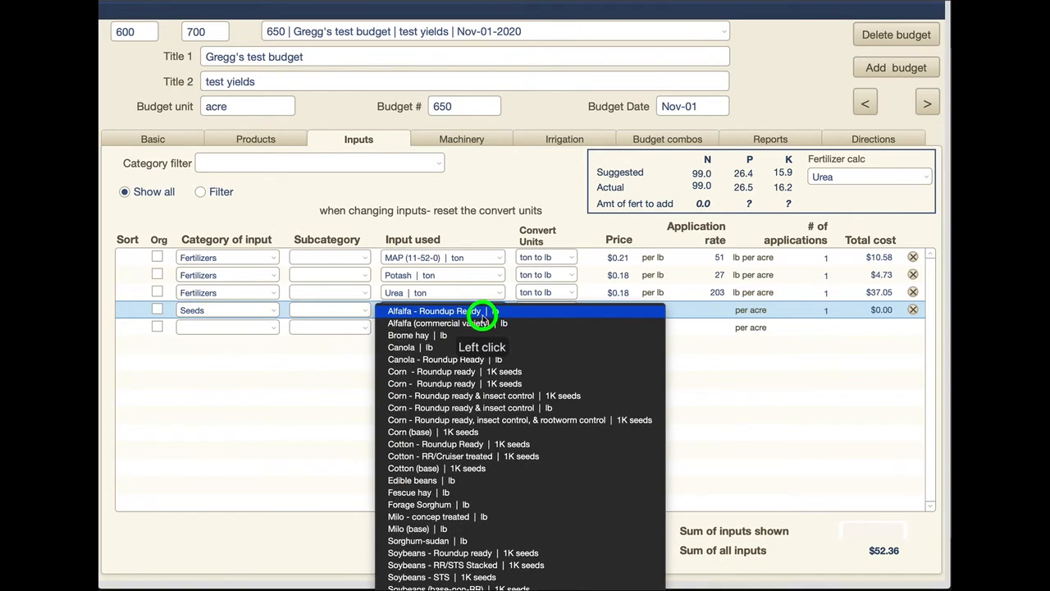
click(494, 588)
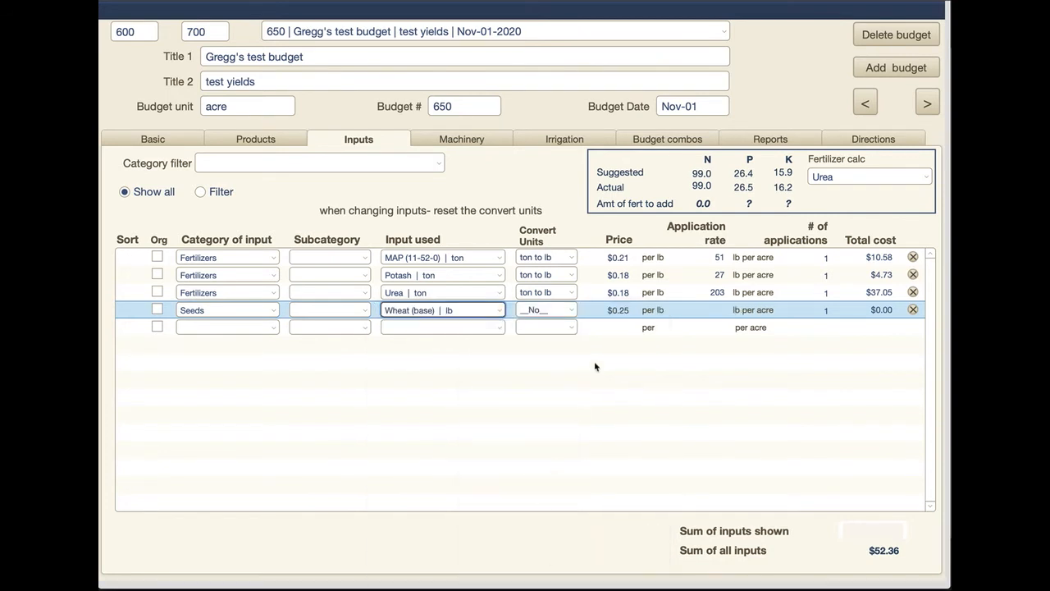
click(573, 314)
click(571, 312)
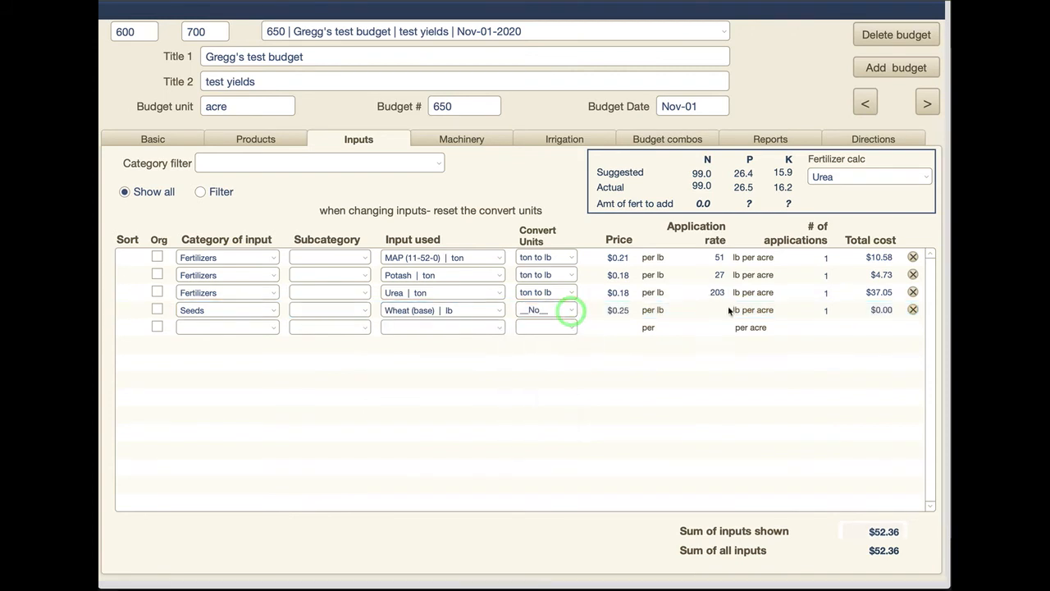
click(714, 310)
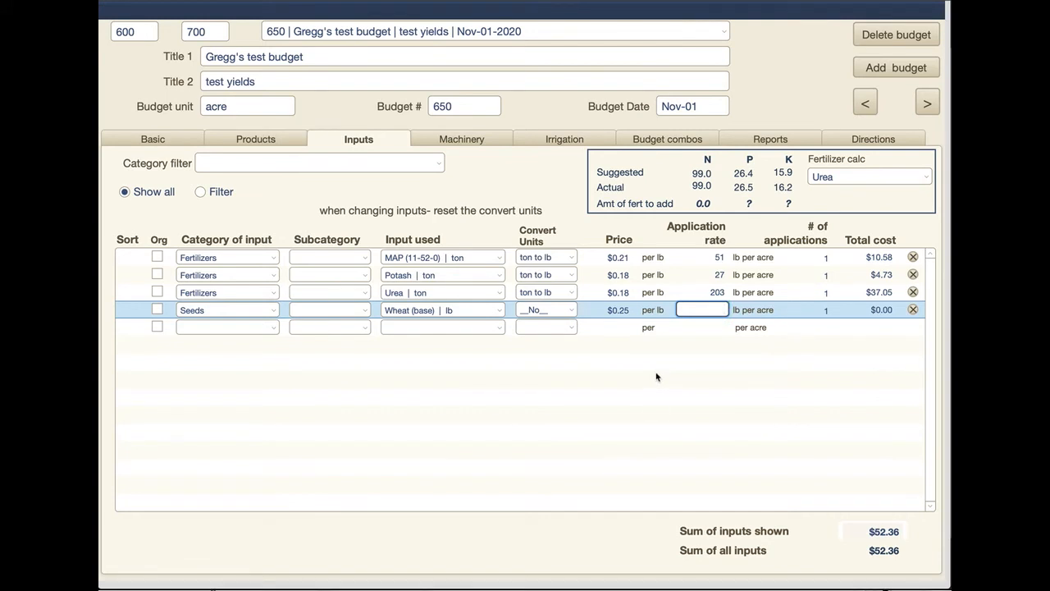
text(30)
key(Tab)
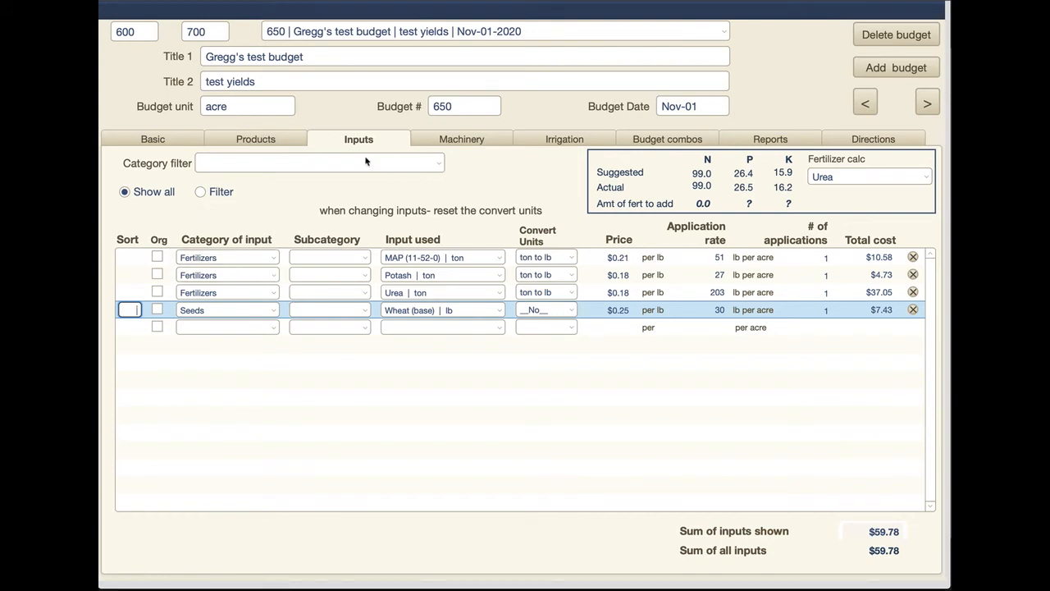
Filter the input lines by the Seeds category, and return to showing all inputs.
click(291, 165)
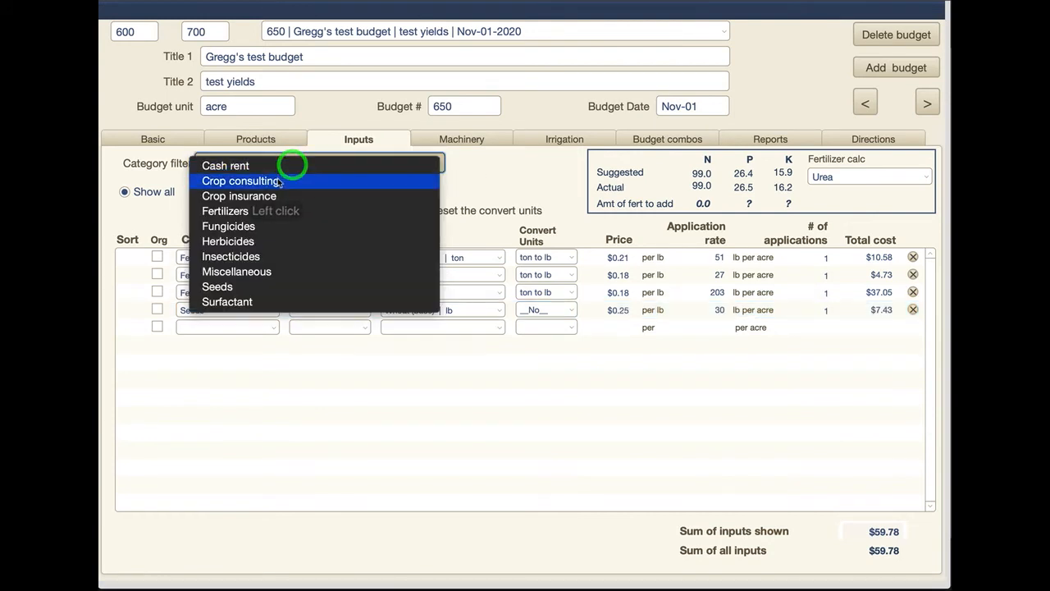
click(272, 287)
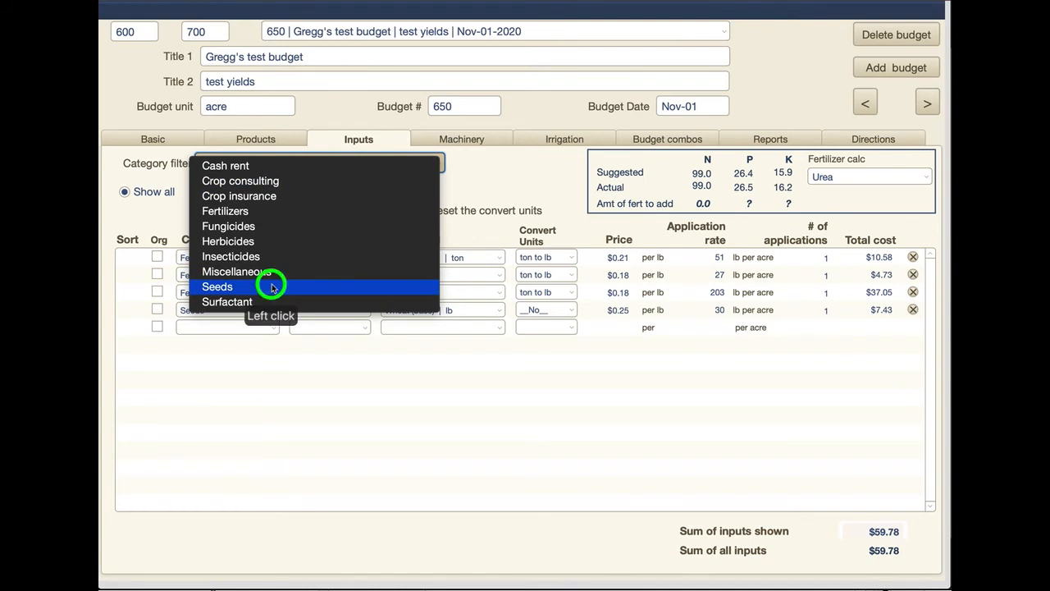
click(199, 192)
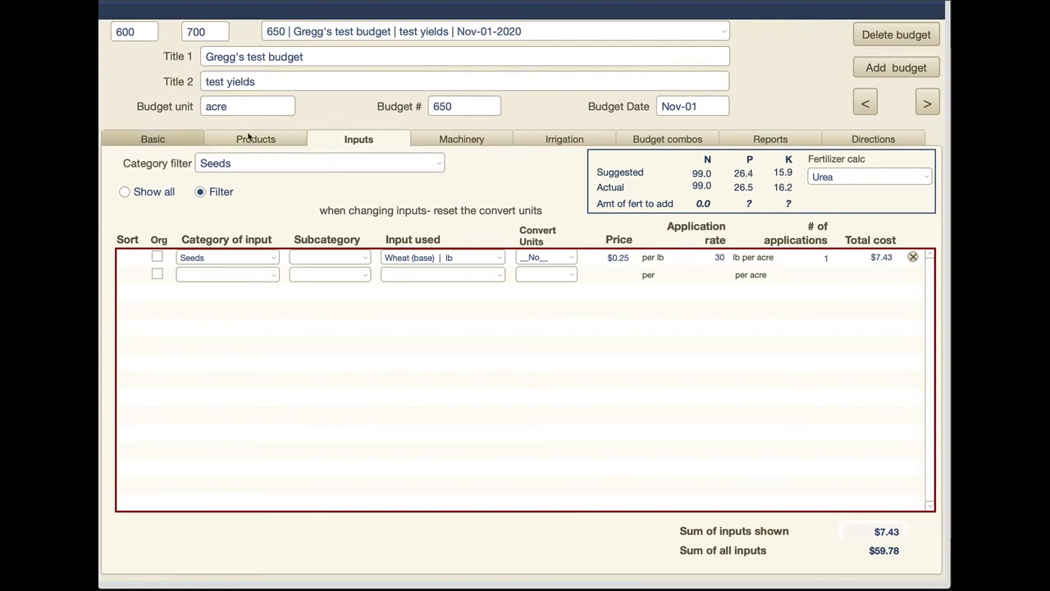
click(125, 192)
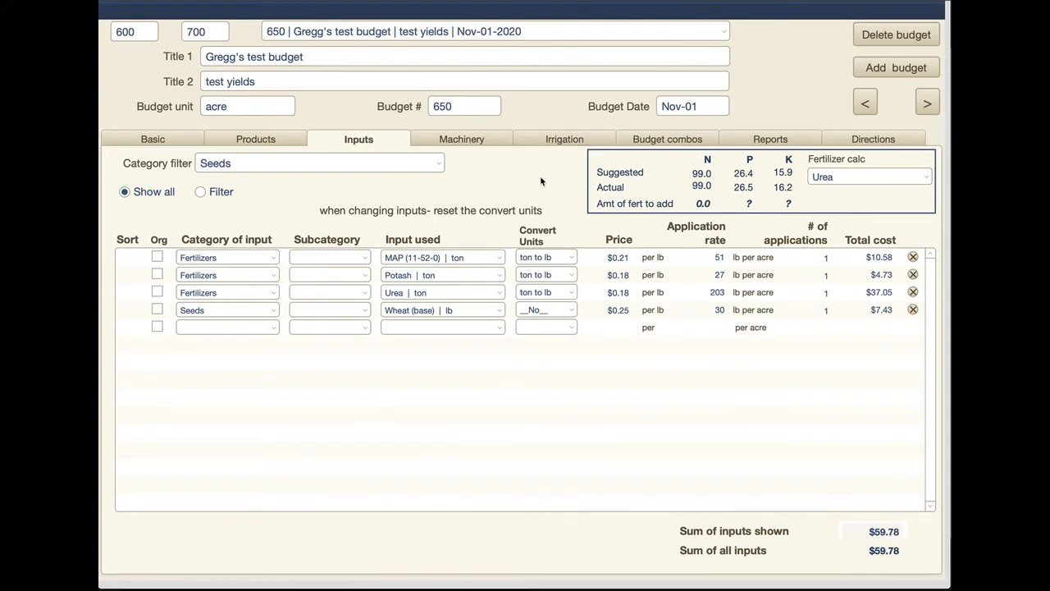
Start a custom machinery operation line with the category Planting and the region Kansas.
click(481, 143)
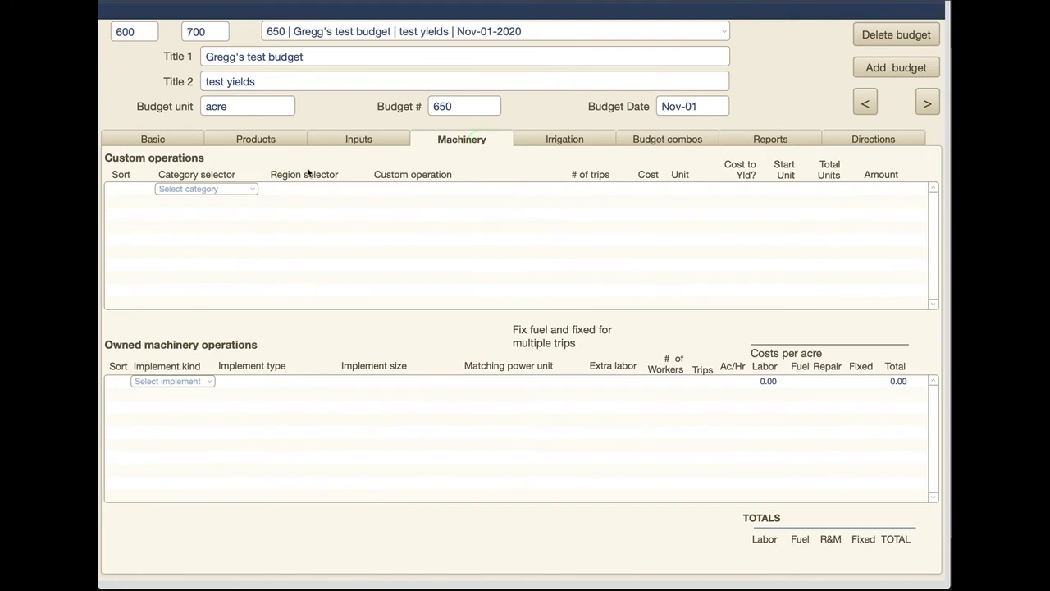
click(252, 190)
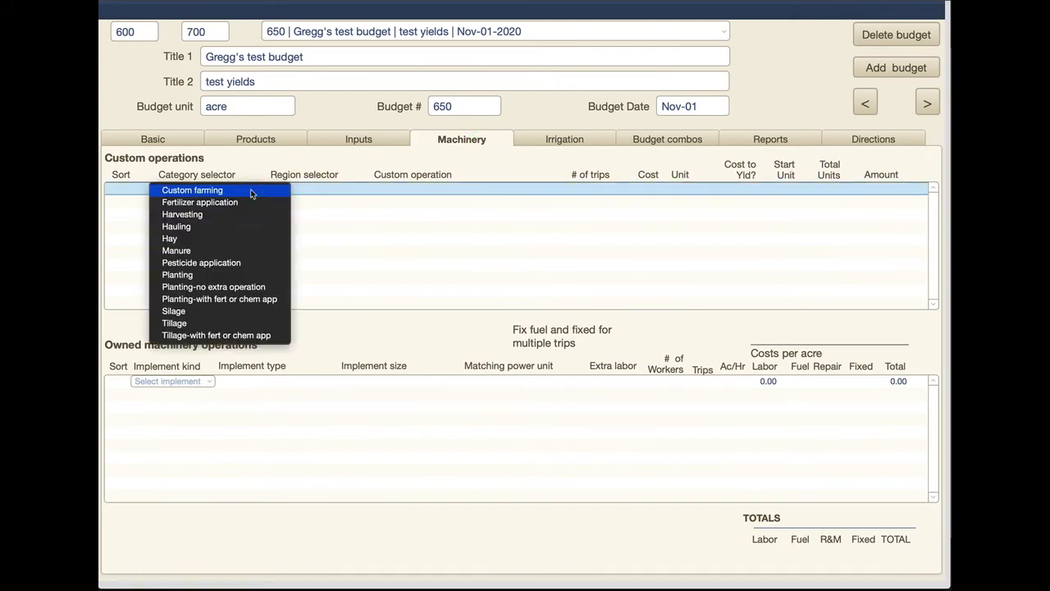
click(215, 273)
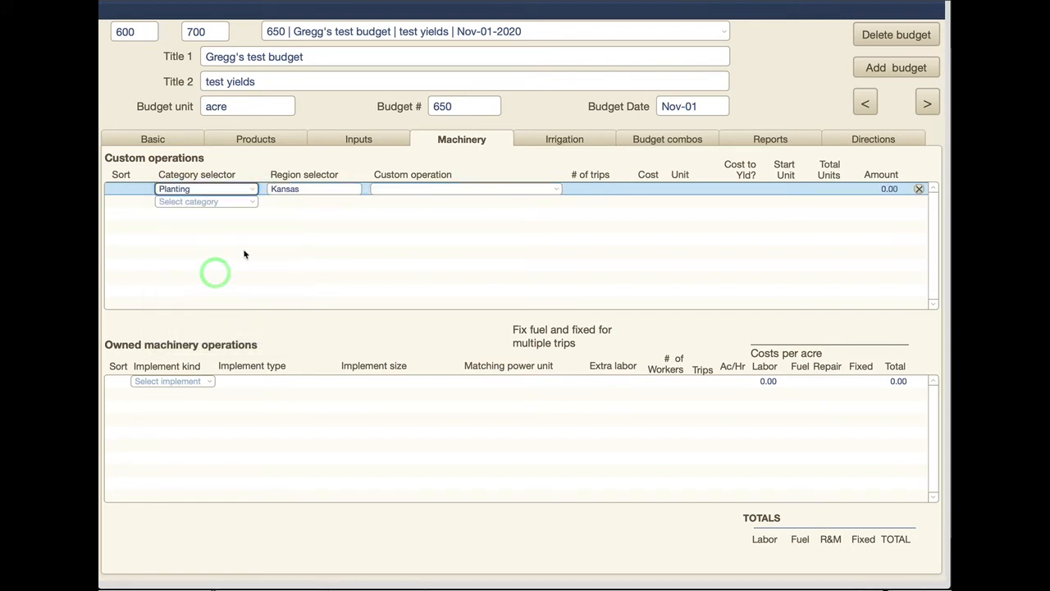
click(340, 189)
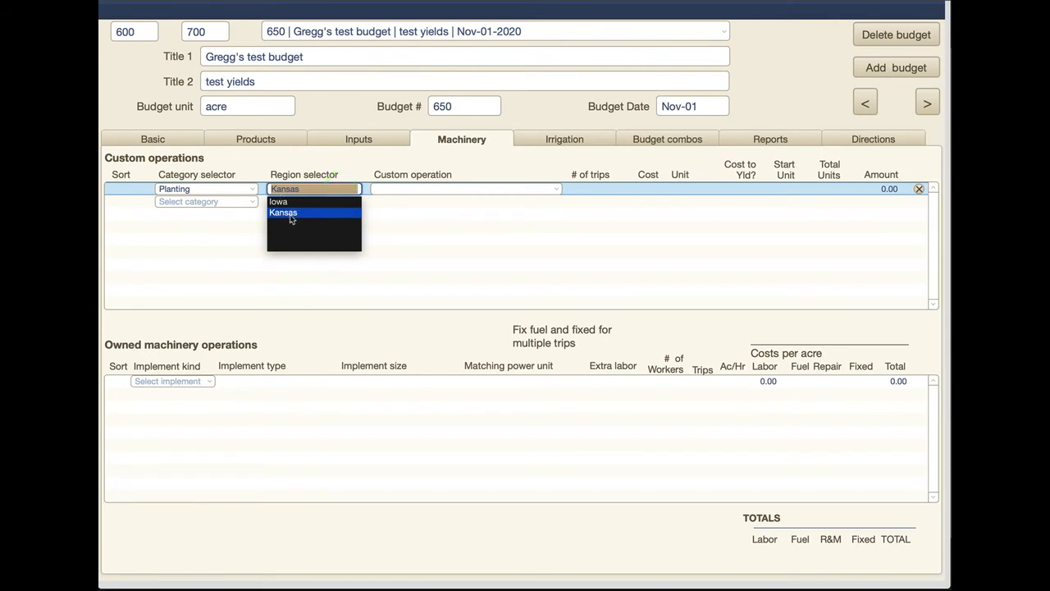
click(289, 213)
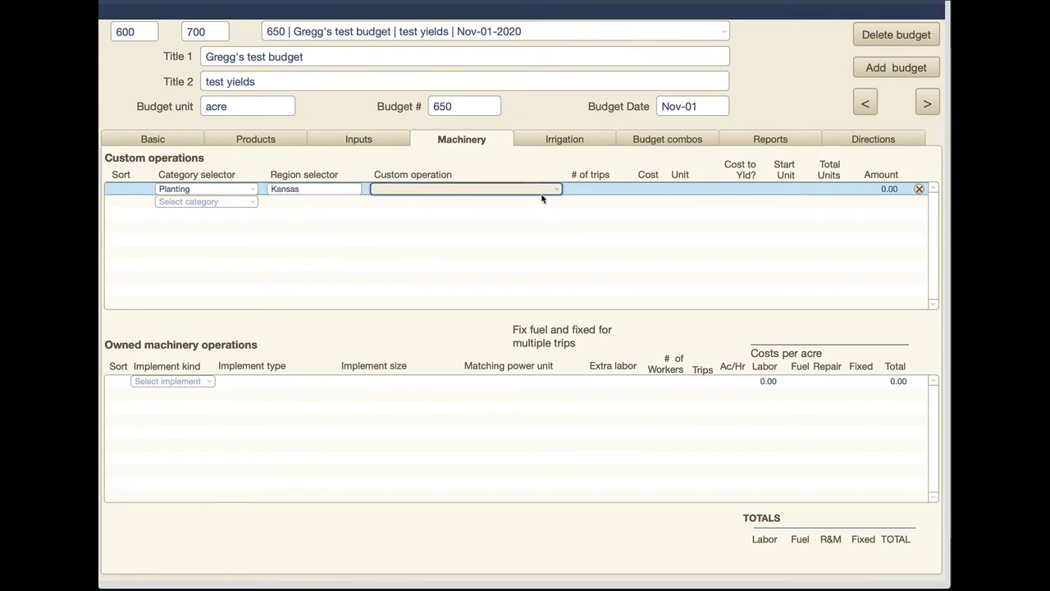
click(541, 190)
click(451, 239)
click(245, 188)
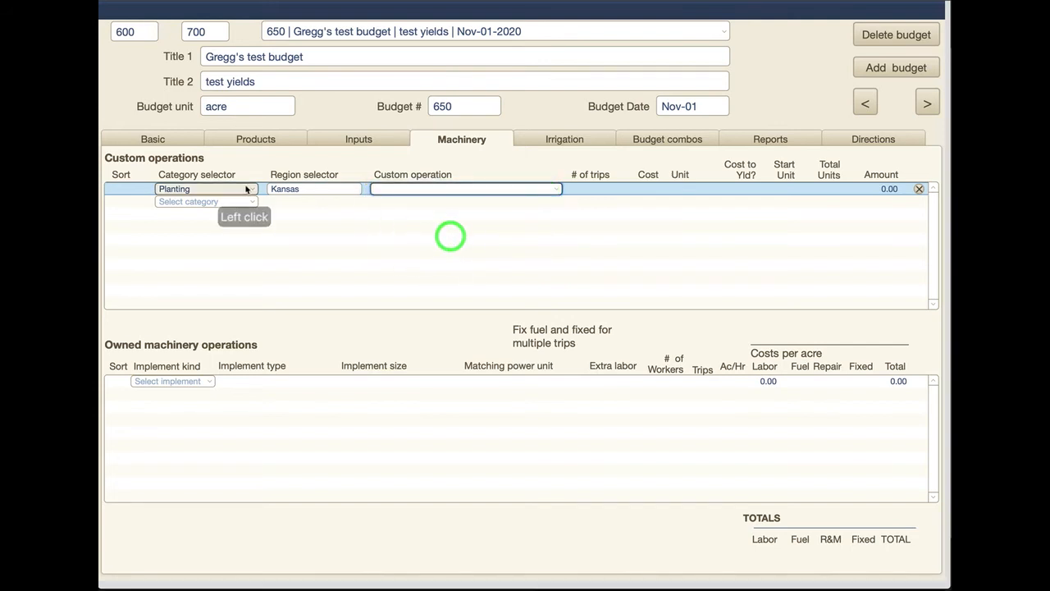
click(424, 189)
click(346, 192)
Change the custom operation's category to Planting-no extra operation and choose Small Grain Drilling - Minimum or no till per acre.
click(249, 189)
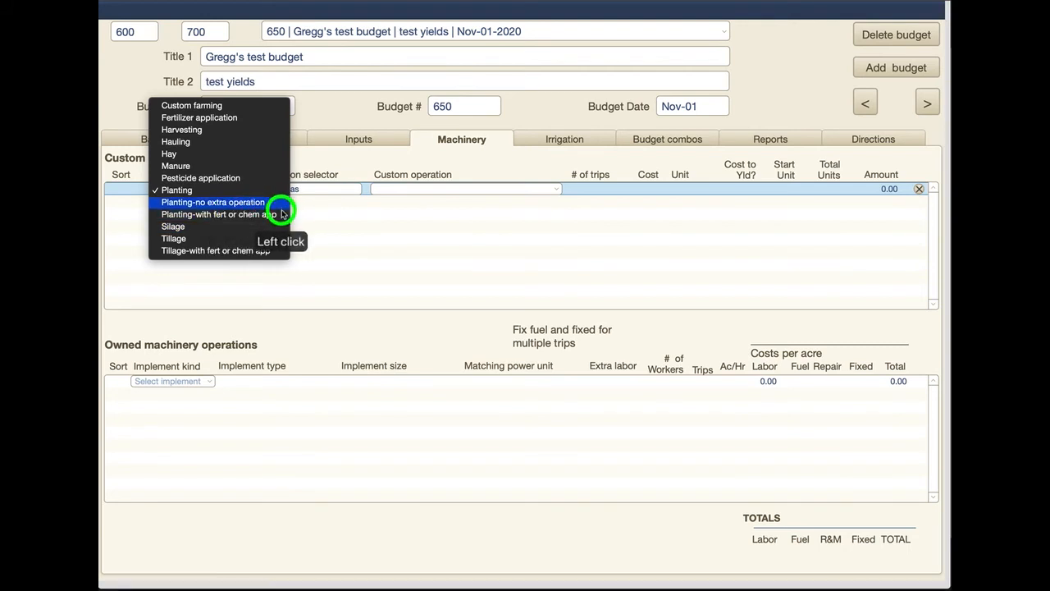
click(236, 209)
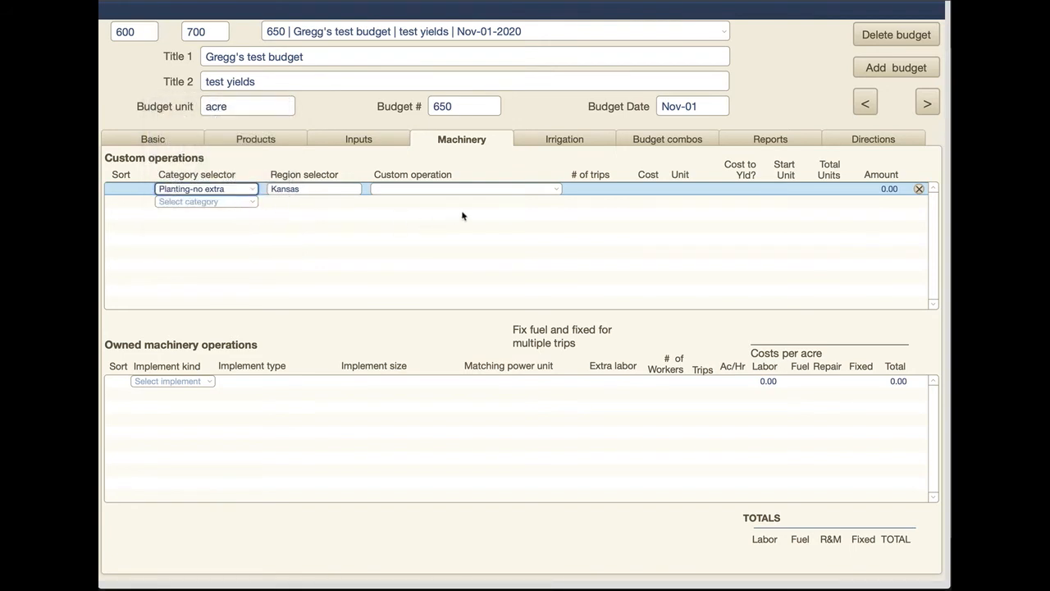
click(547, 190)
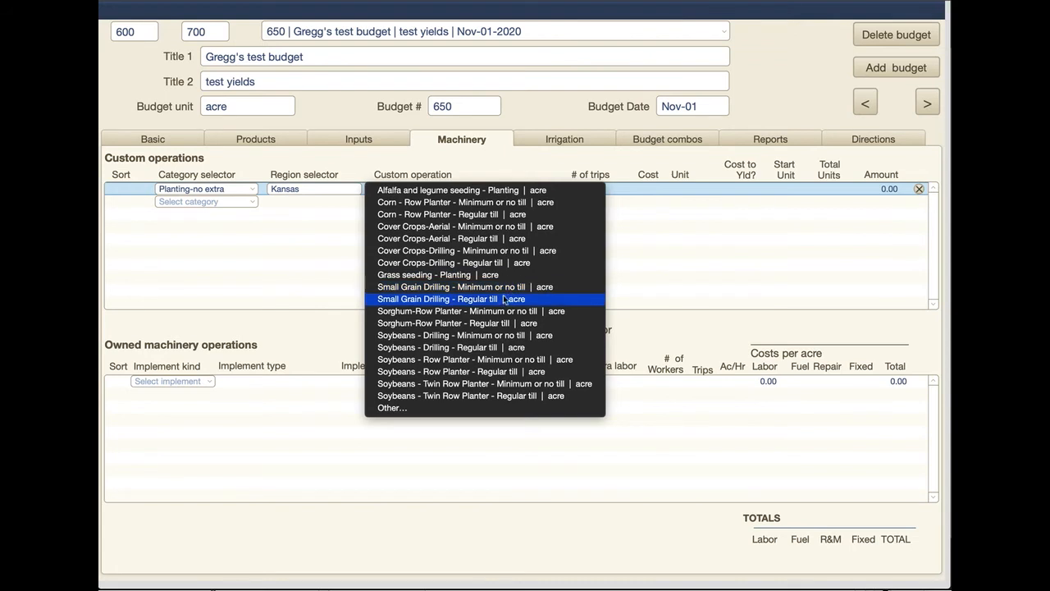
click(509, 288)
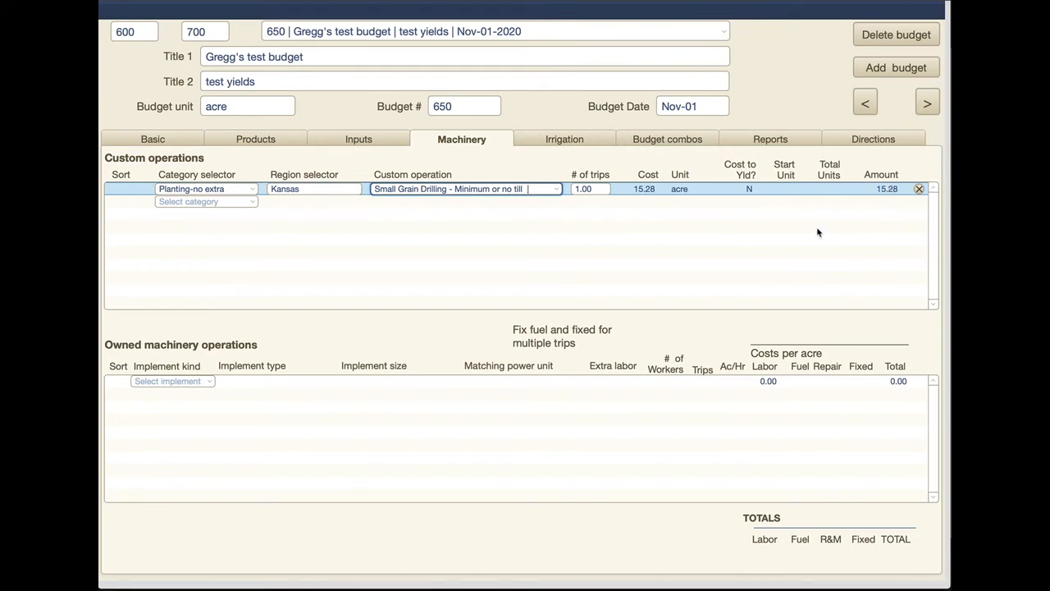
Add an owned machinery operation of the kind Harvesting with Header Wheat/Sorghum as the implement type.
click(208, 382)
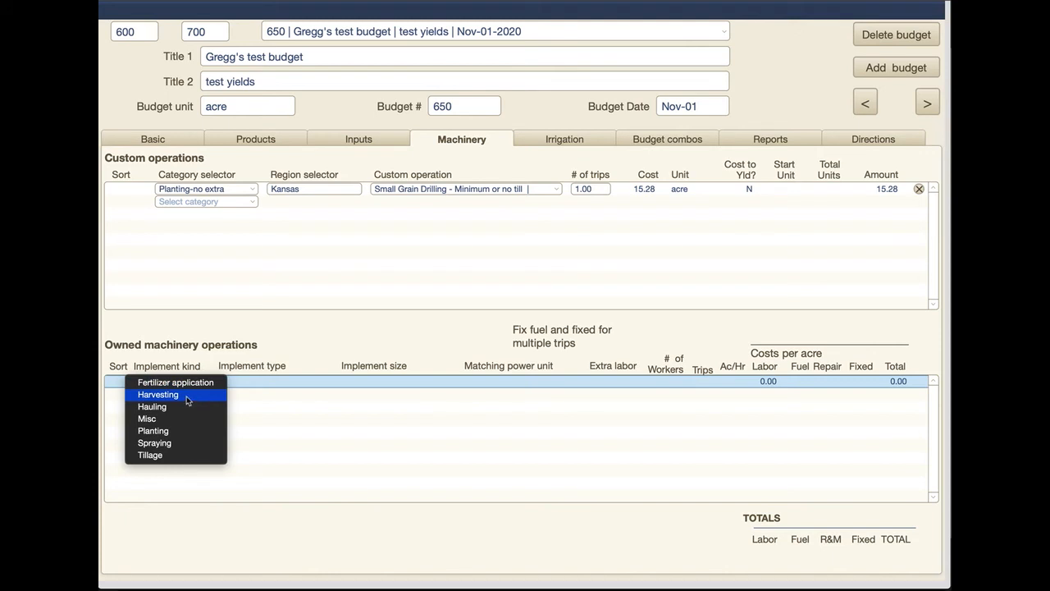
click(187, 396)
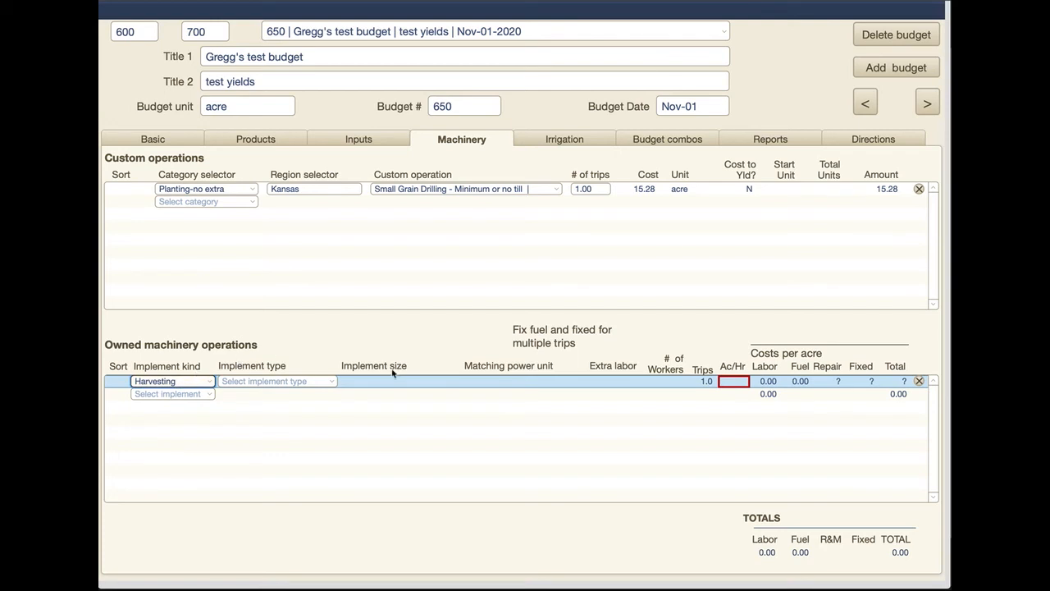
click(558, 190)
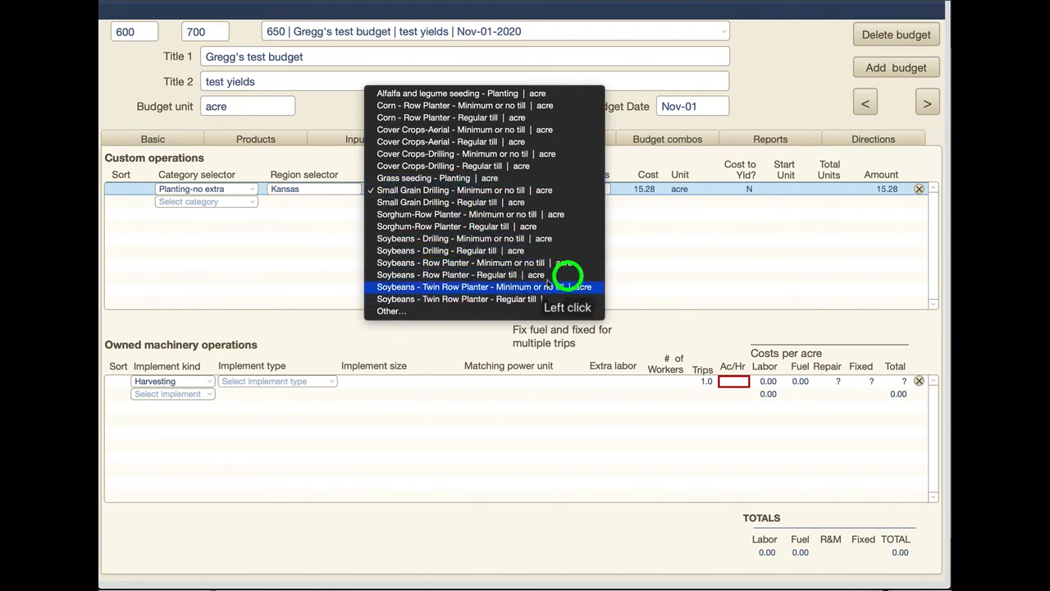
click(750, 260)
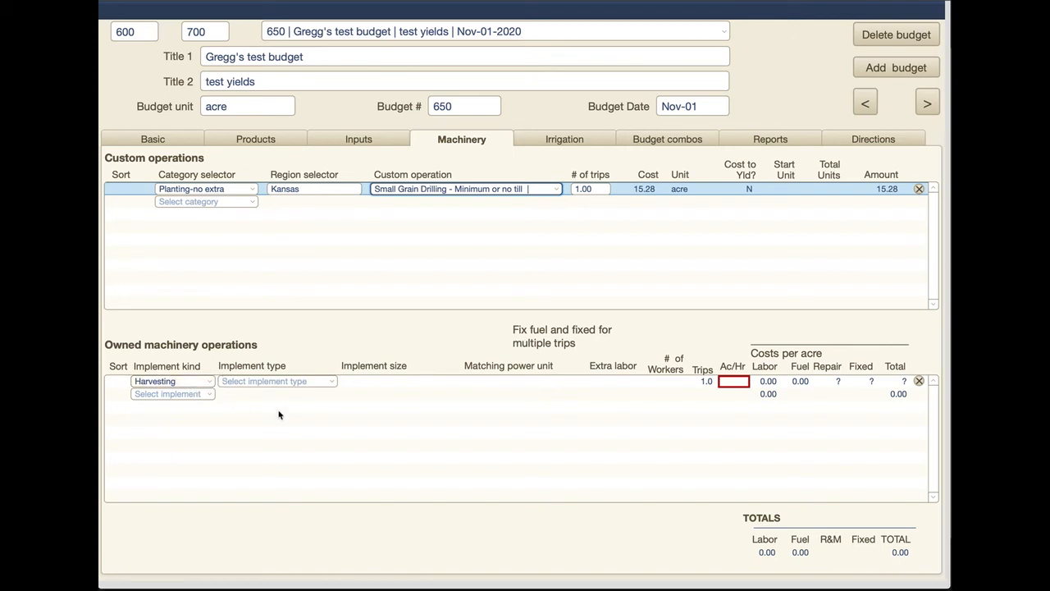
click(201, 383)
click(200, 378)
click(316, 383)
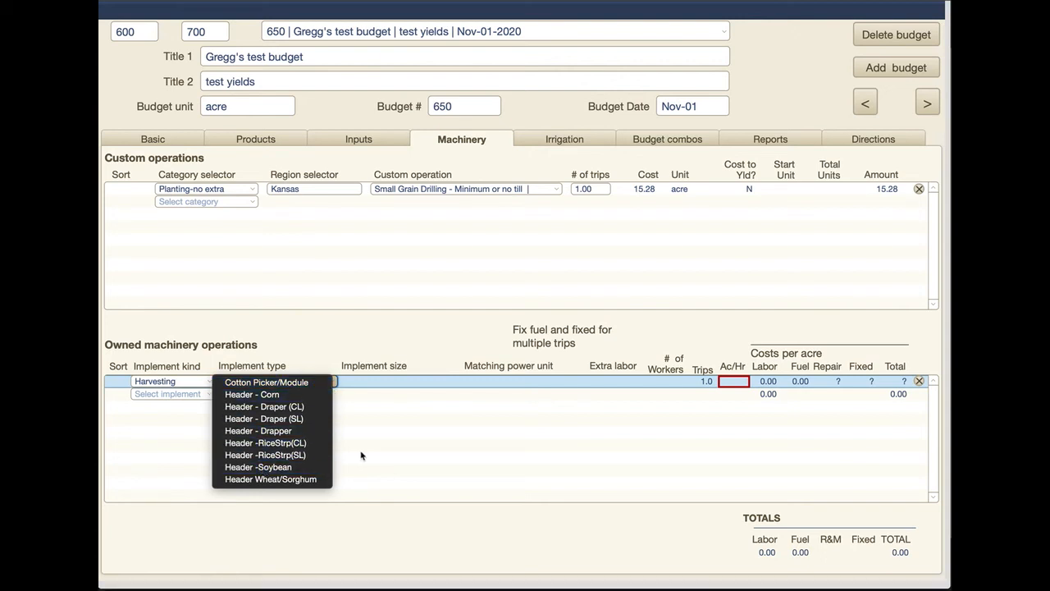
click(272, 482)
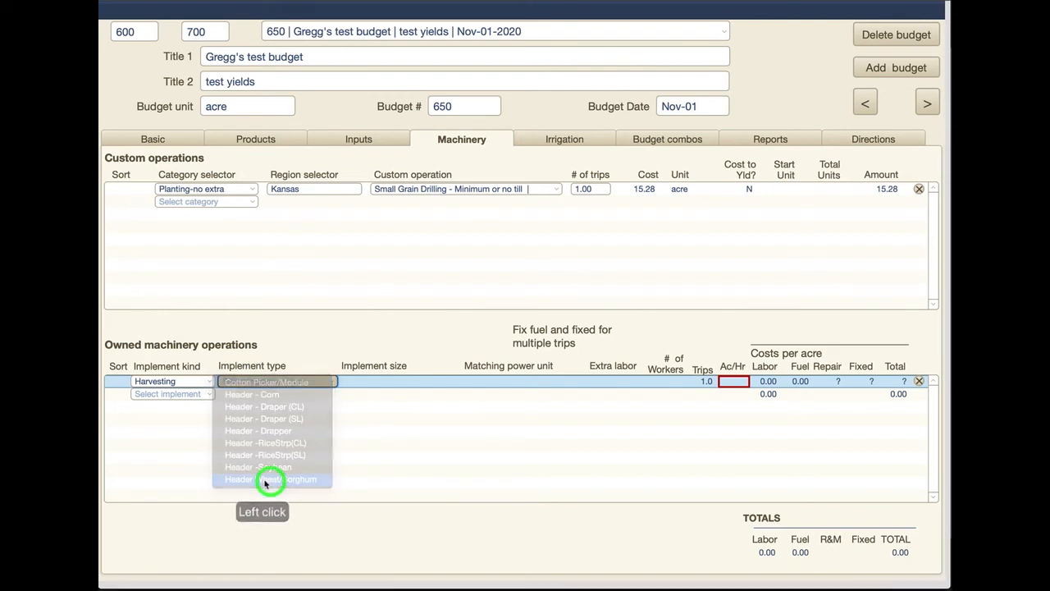
Set the harvesting implement size to Header Wheat/Sorghum_25' Rigid and match it with the Combine (350-399 hp)_355 hp power unit.
click(449, 381)
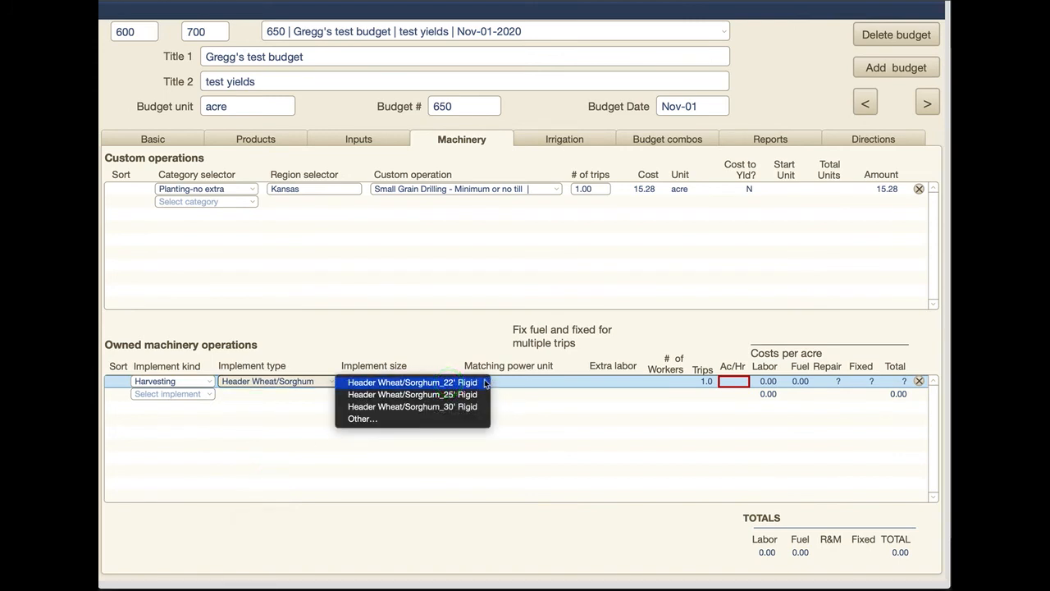
click(440, 398)
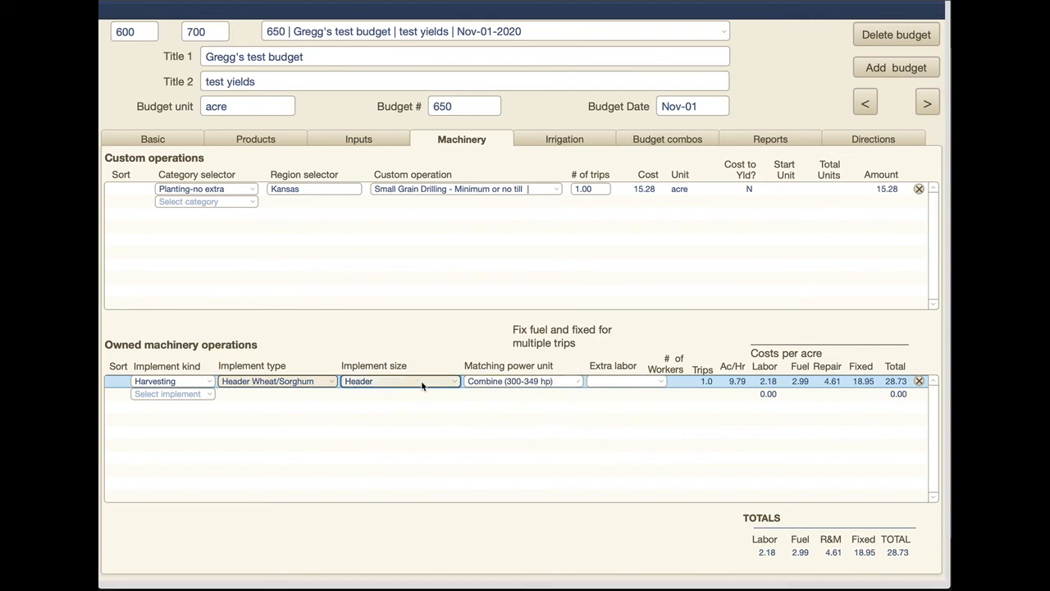
click(453, 383)
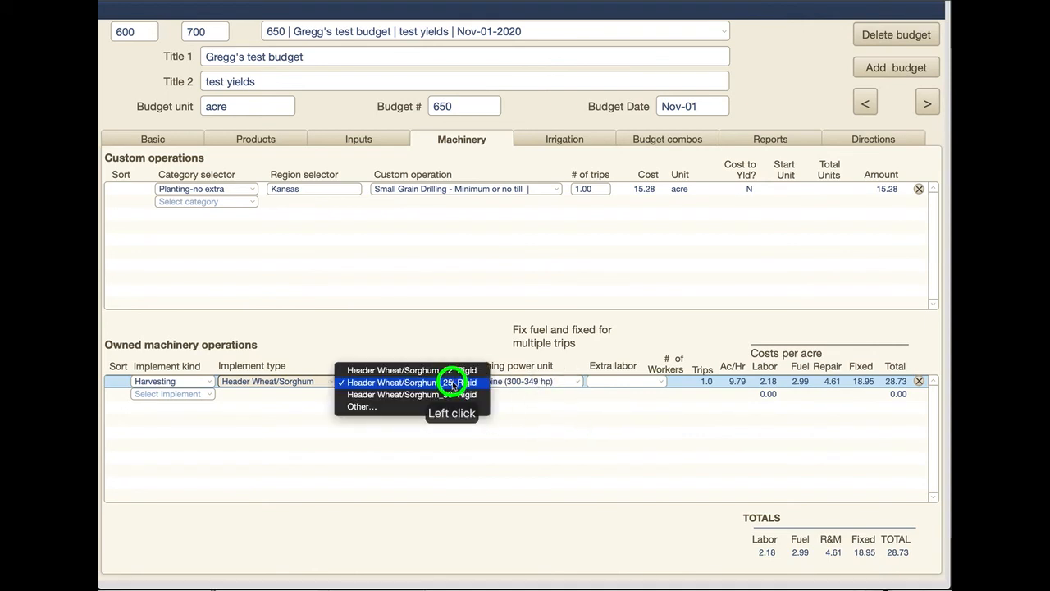
click(452, 382)
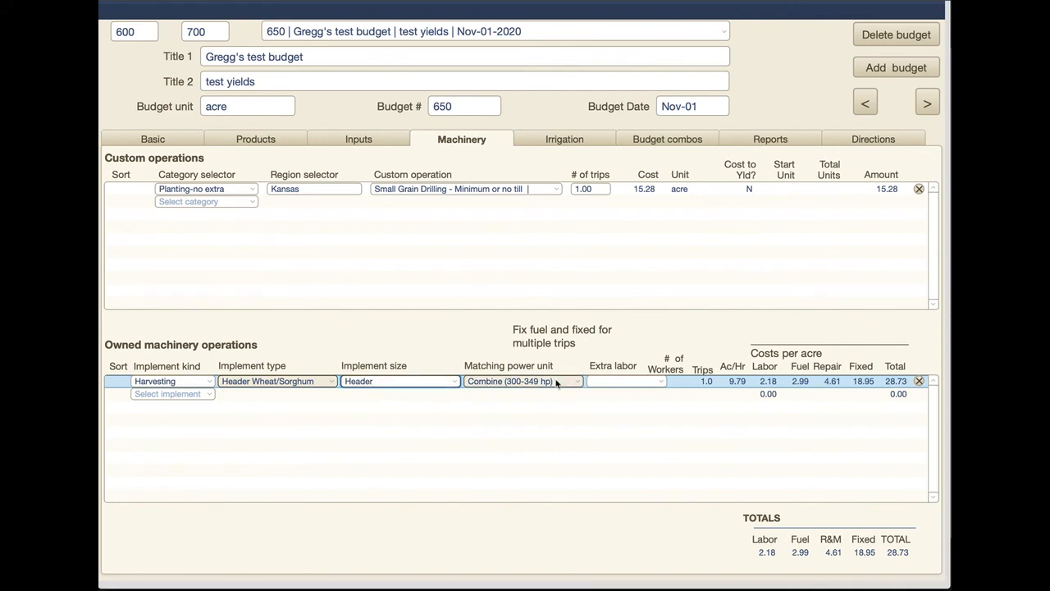
click(553, 379)
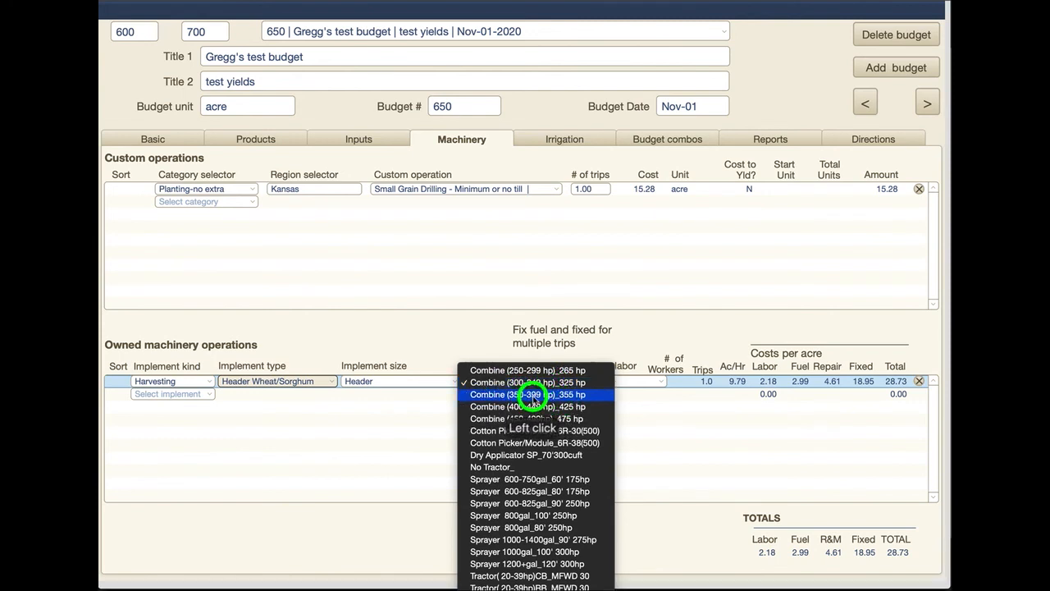
click(532, 395)
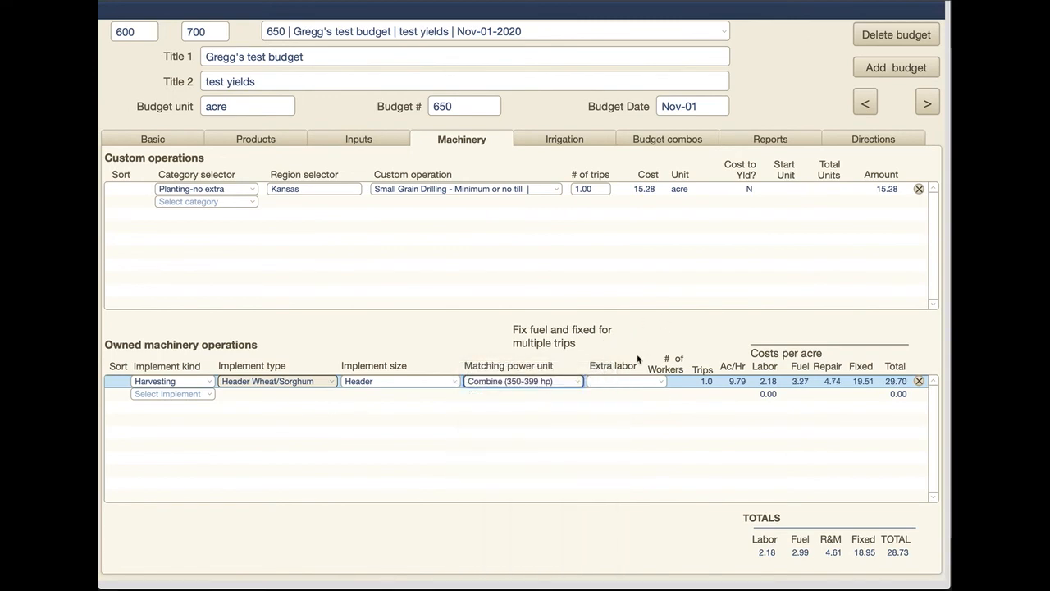
Reselect the Header Wheat/Sorghum_25' Rigid size for the harvesting operation and match it with the Combine (400-449 hp)_425 hp power unit.
click(557, 381)
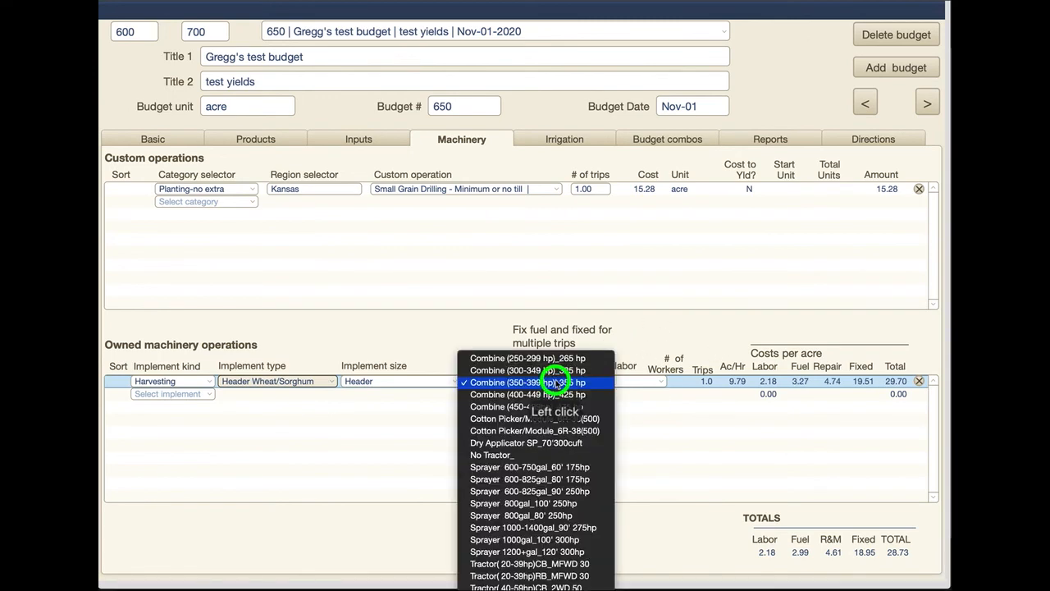
click(559, 394)
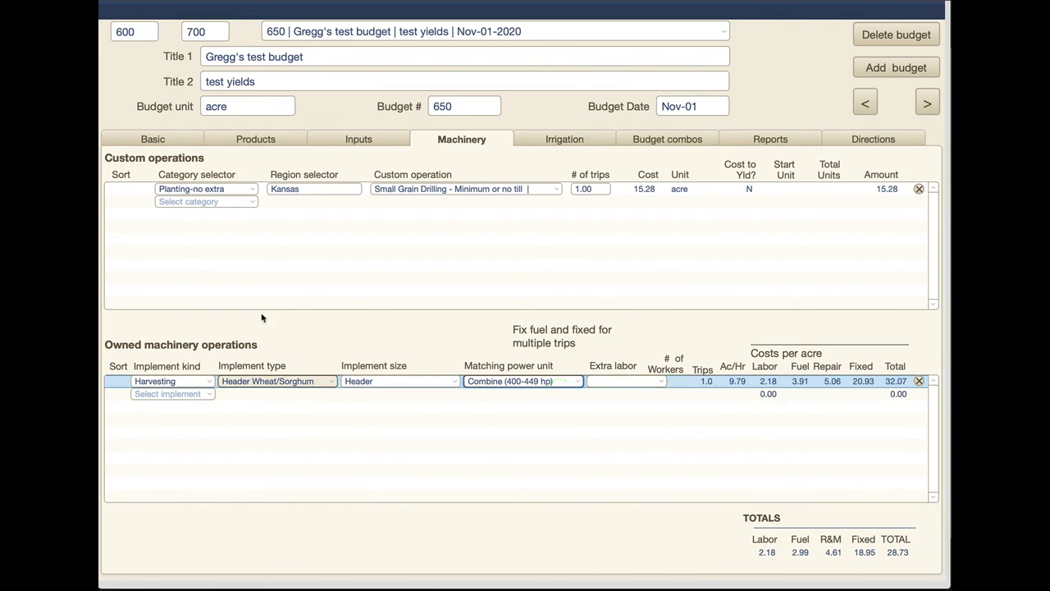
click(425, 381)
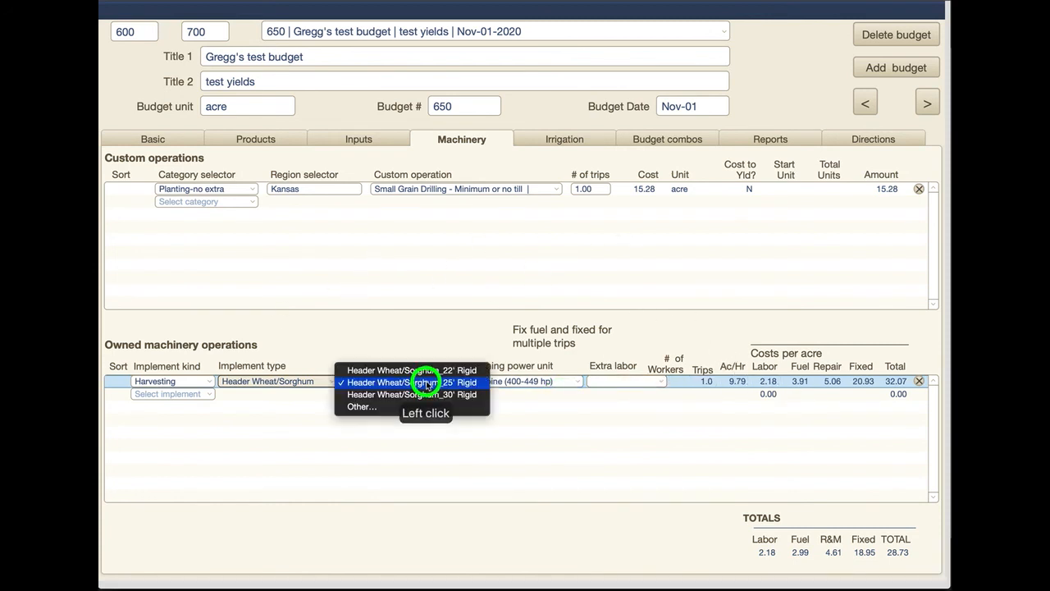
click(426, 382)
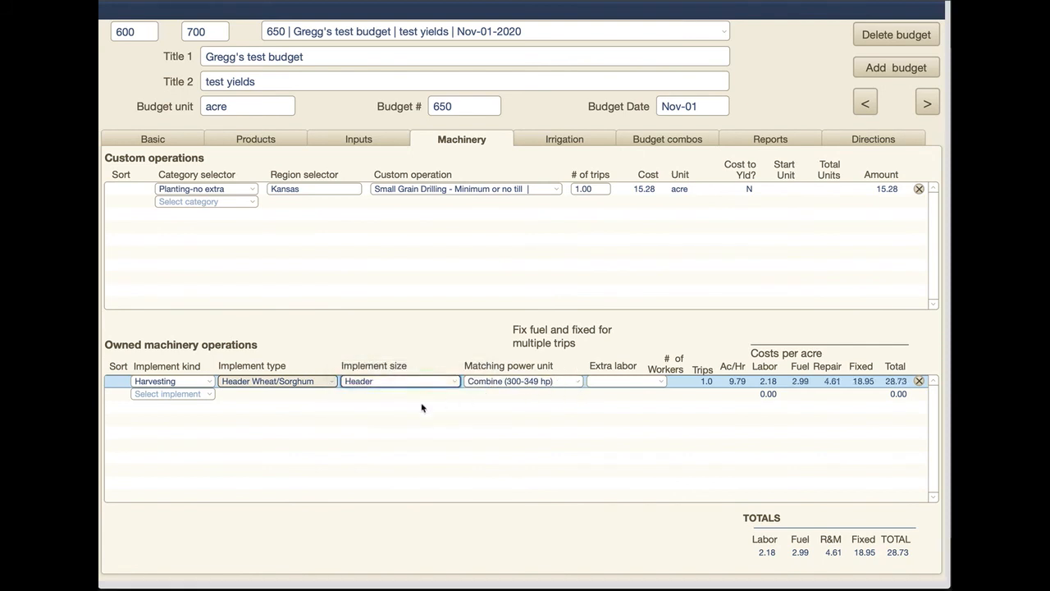
click(573, 383)
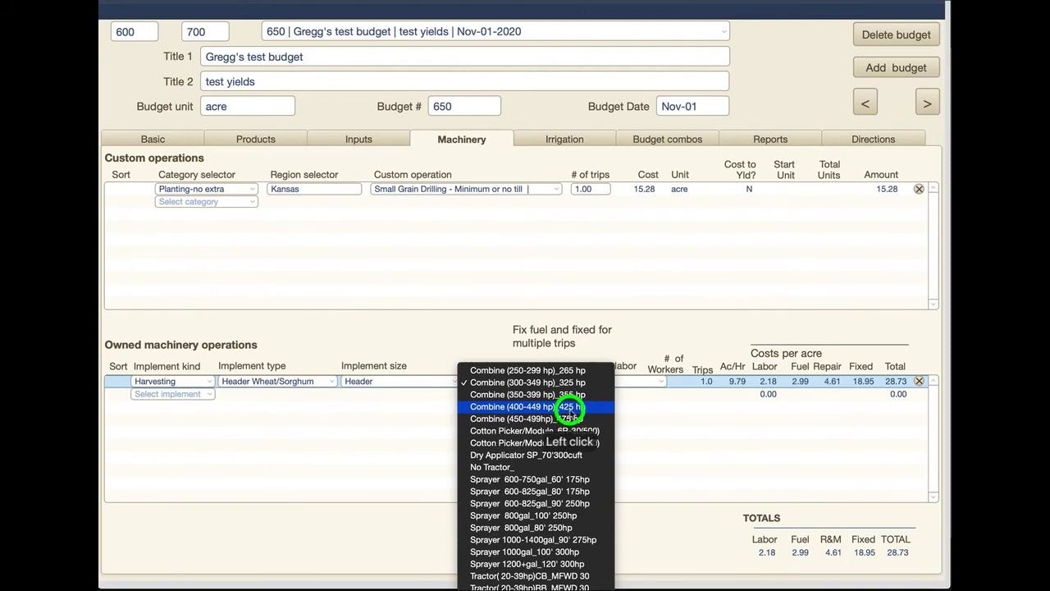
click(572, 407)
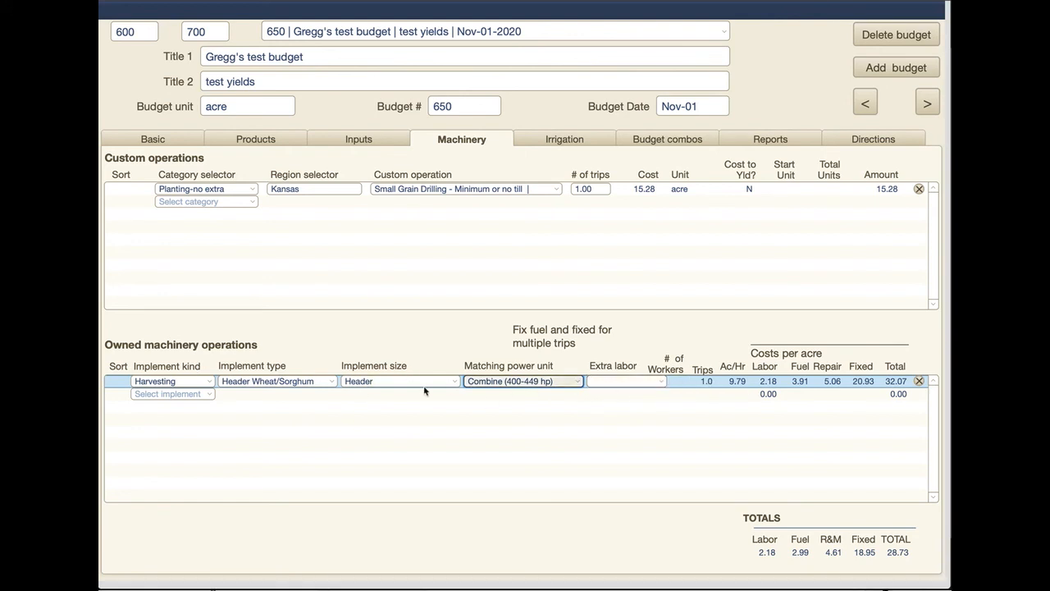
click(654, 382)
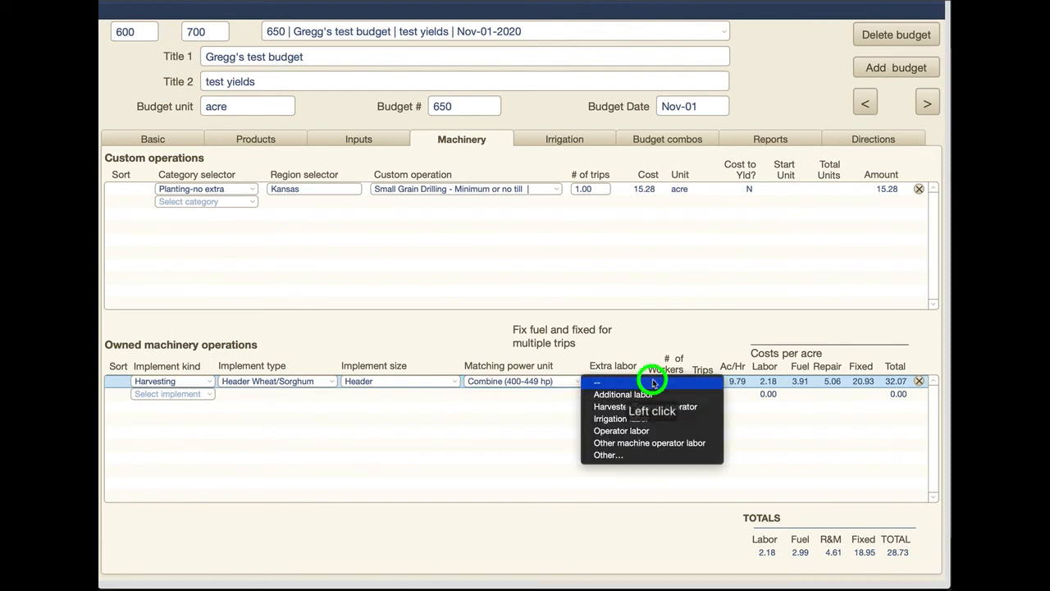
click(692, 325)
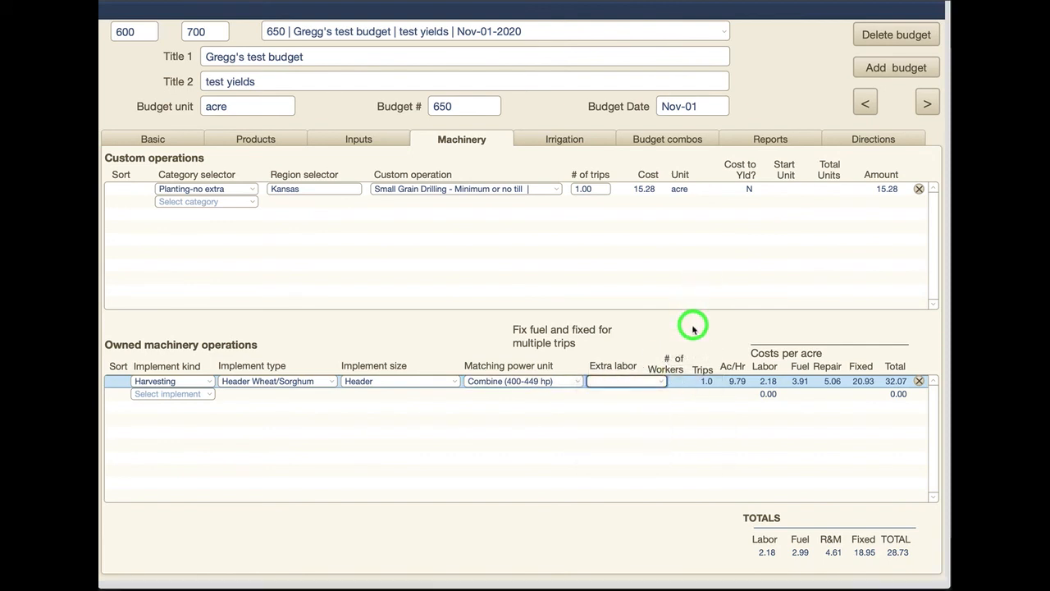
click(709, 381)
Add an owned Tillage operation with the implement type Field Cultivate Fld and the size Field Cultivate Fld_42'.
click(207, 396)
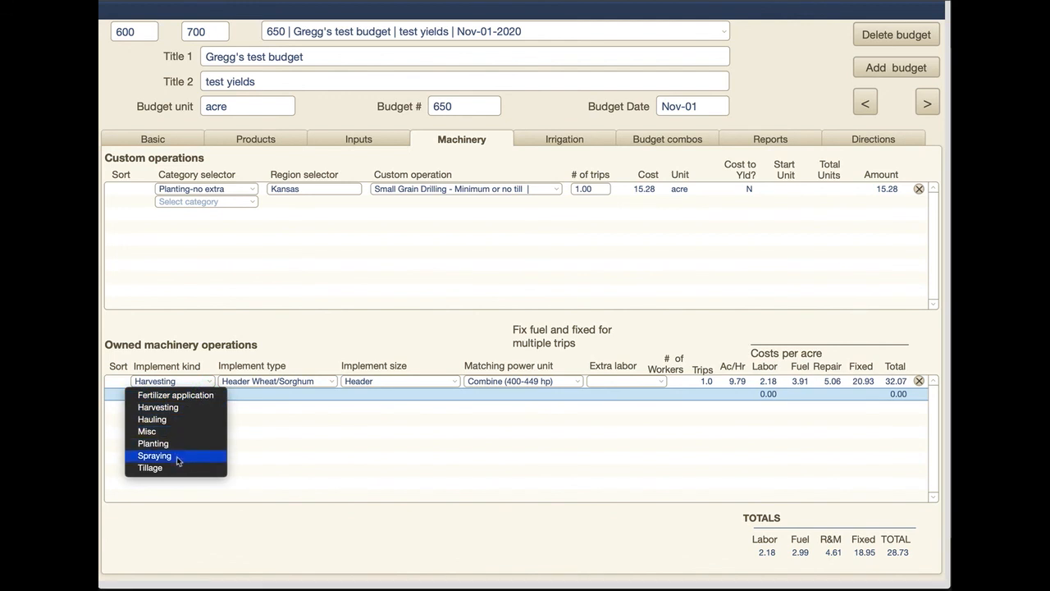
click(179, 466)
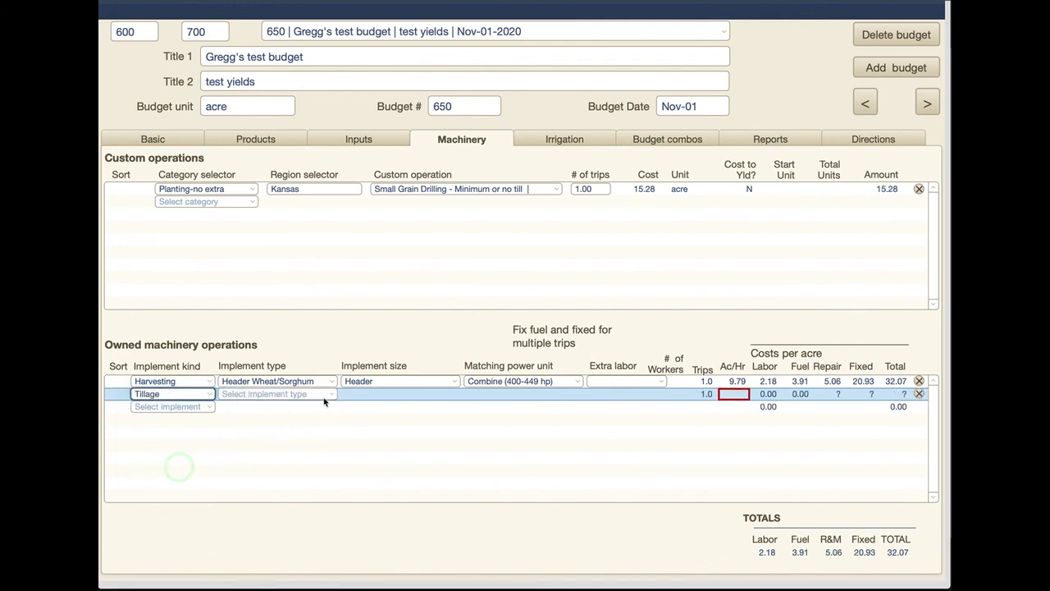
click(325, 397)
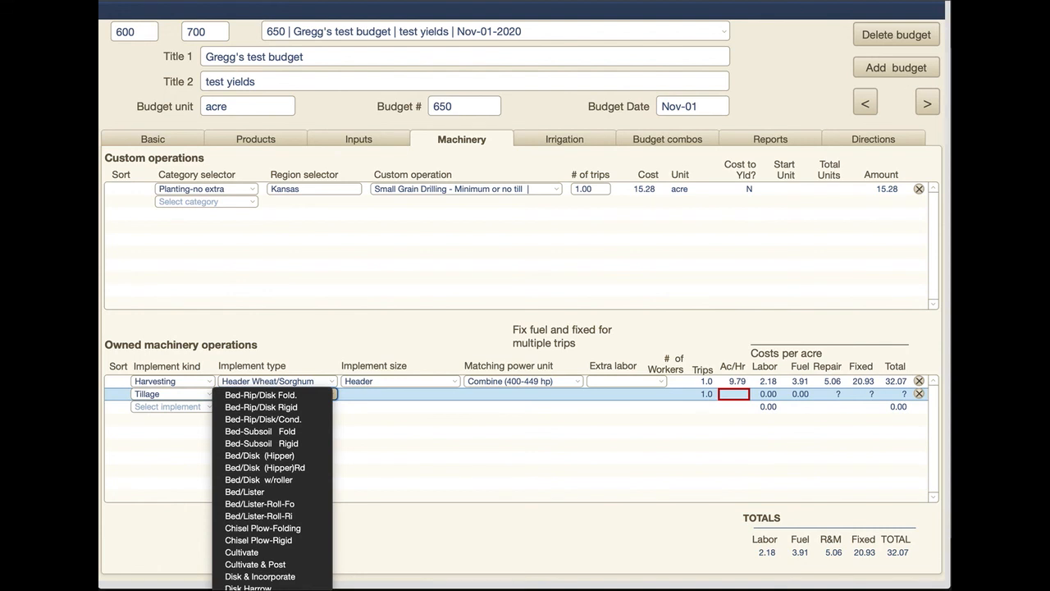
click(262, 589)
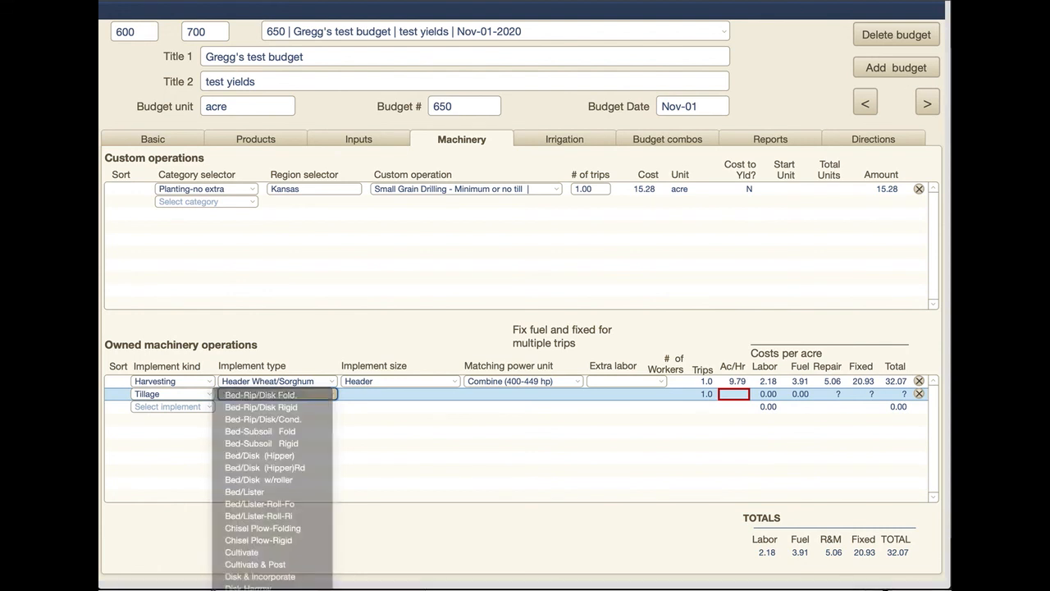
click(439, 391)
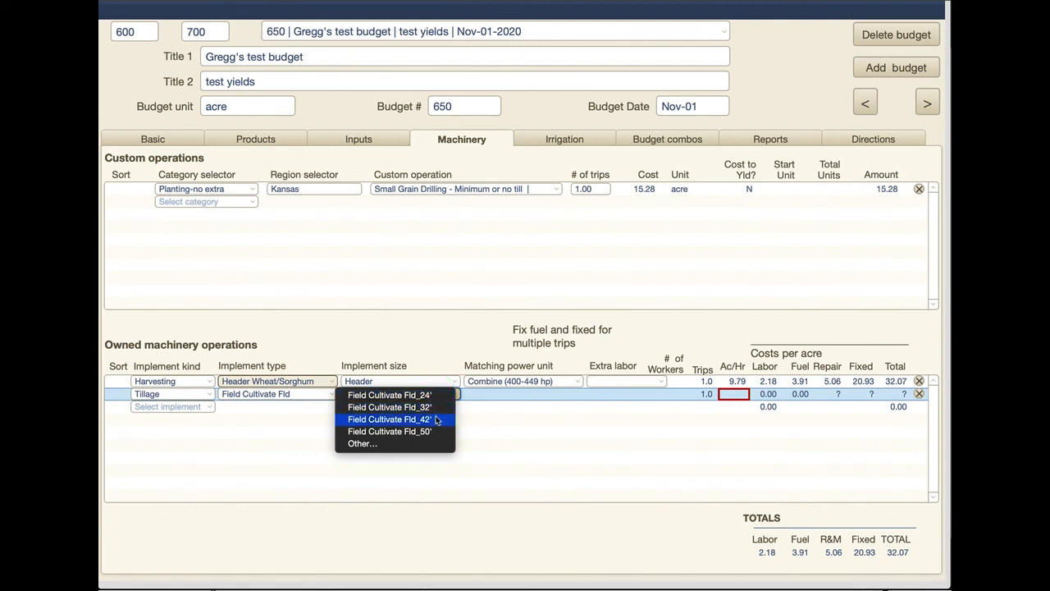
click(435, 420)
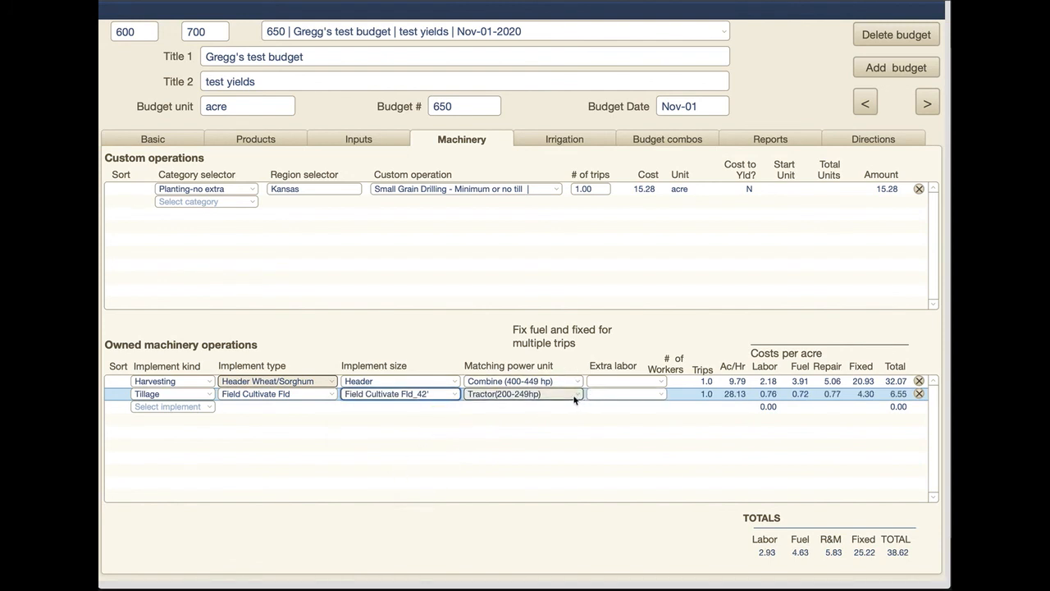
click(574, 399)
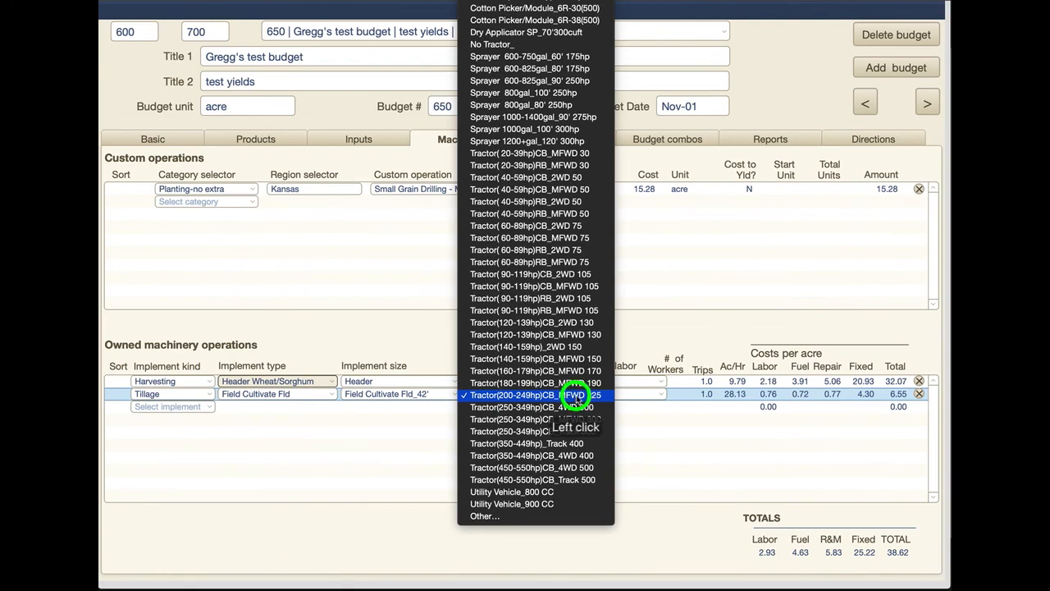
click(725, 330)
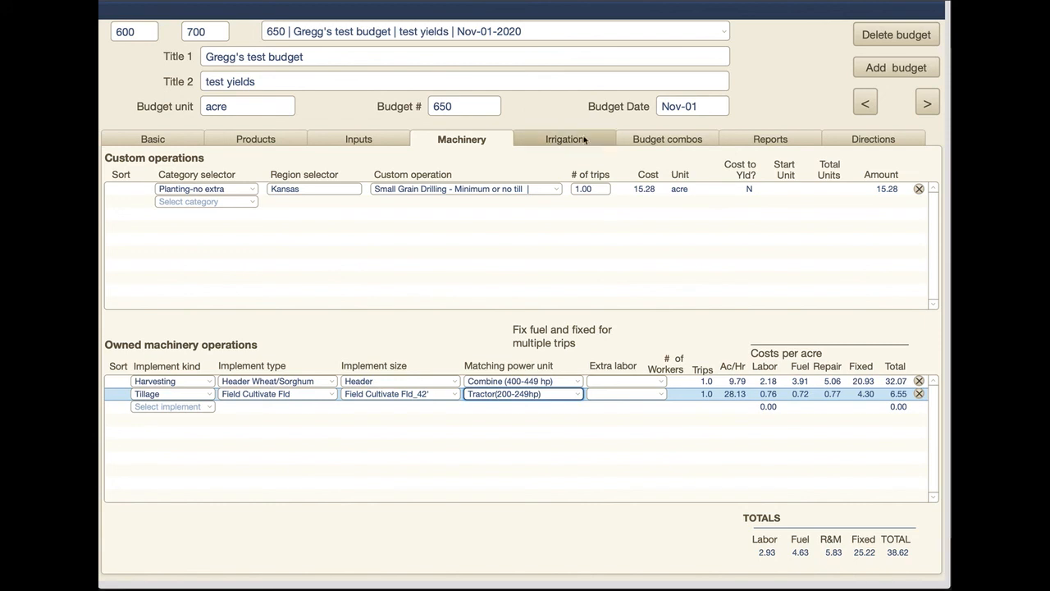
Add test budget 650 to the budgets that will be combined together for printing.
click(674, 141)
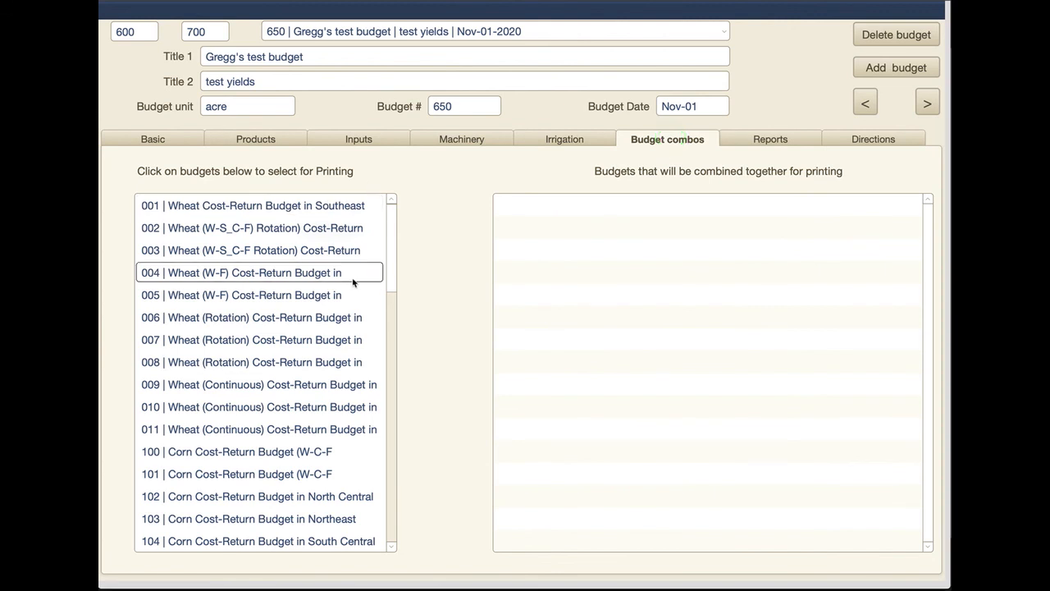
click(392, 234)
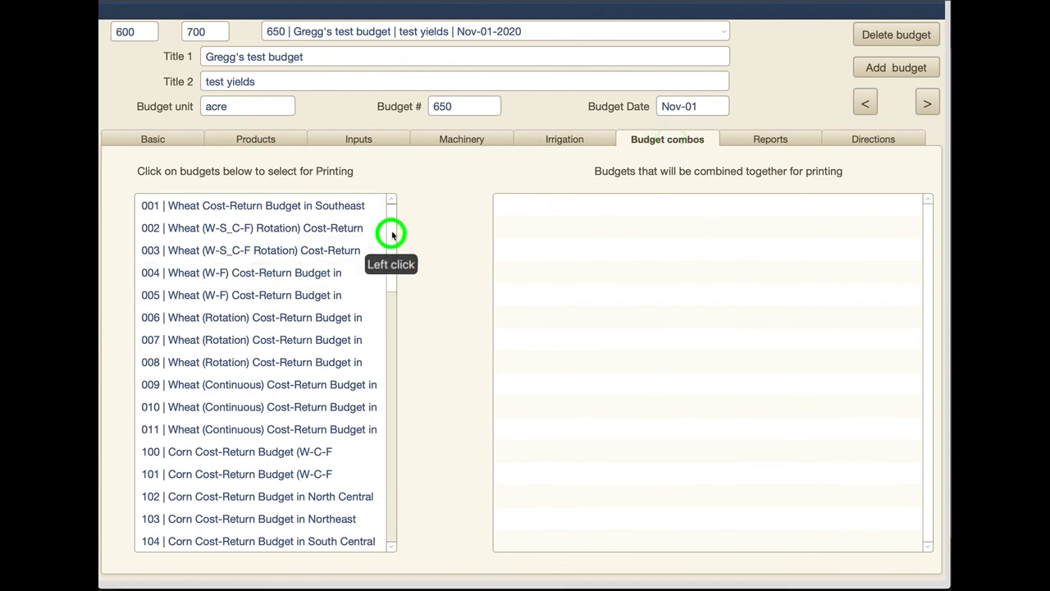
drag(391, 234, 398, 452)
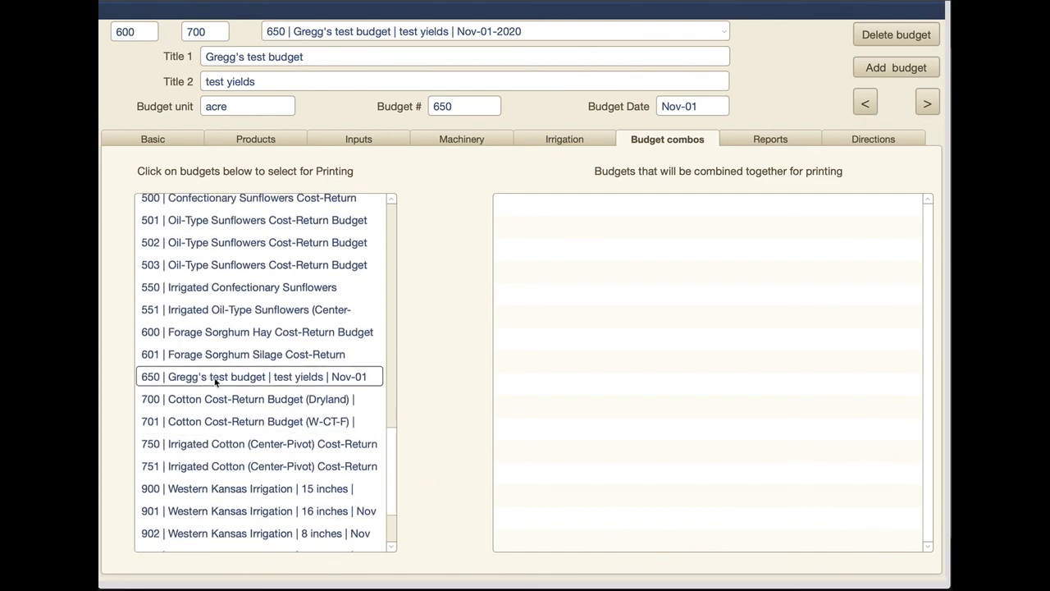
click(205, 379)
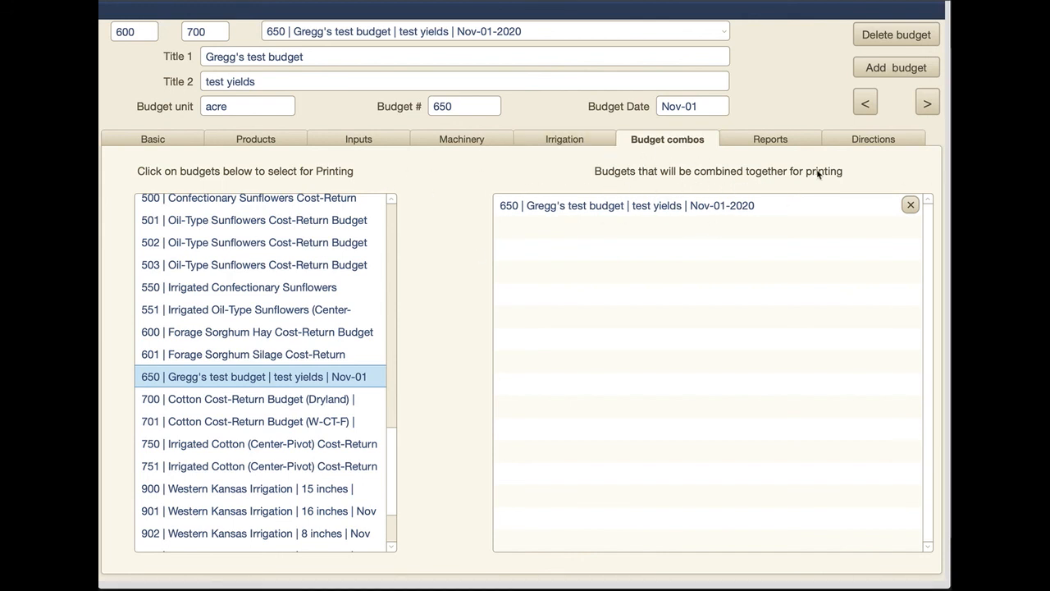
Generate the detailed income and expenses report for budget 650, review its expense lines and returns, and go back to the budget page.
click(770, 139)
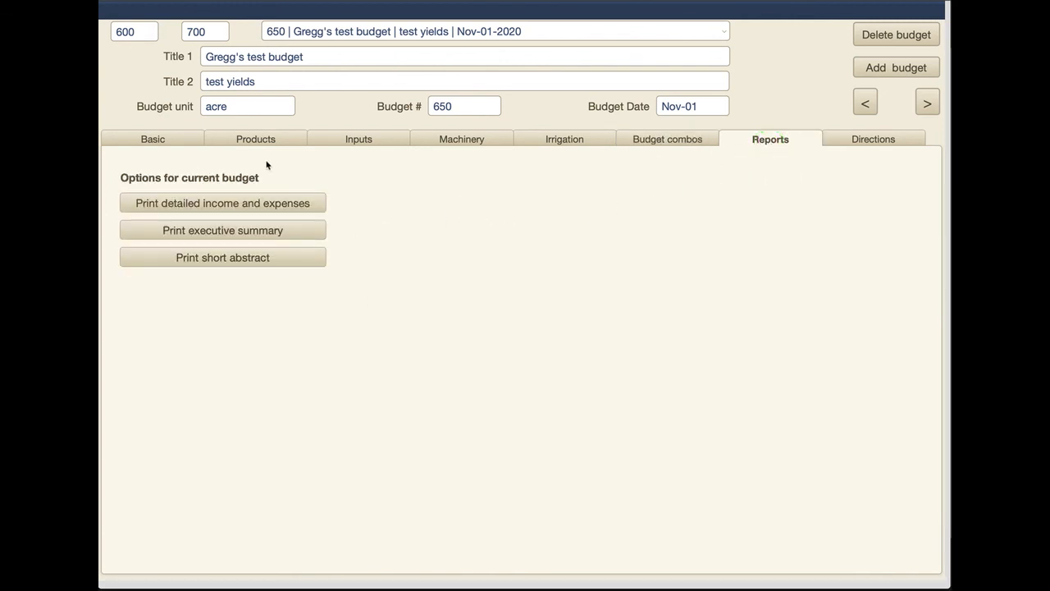
click(252, 204)
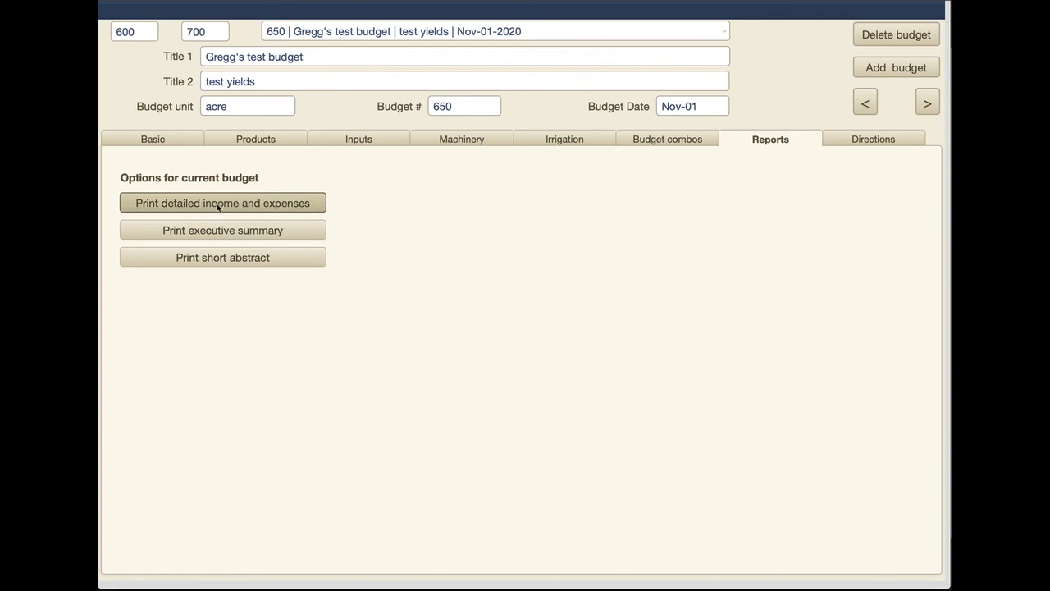
click(300, 206)
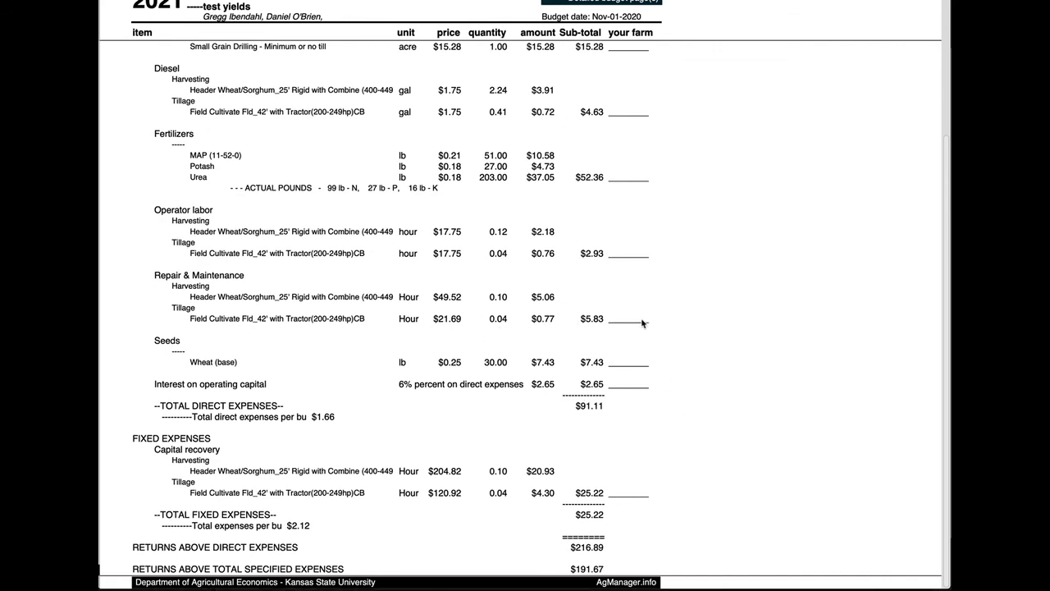
scroll(604, 337, up, 3)
scroll(548, 339, down, 3)
mouse_move(448, 10)
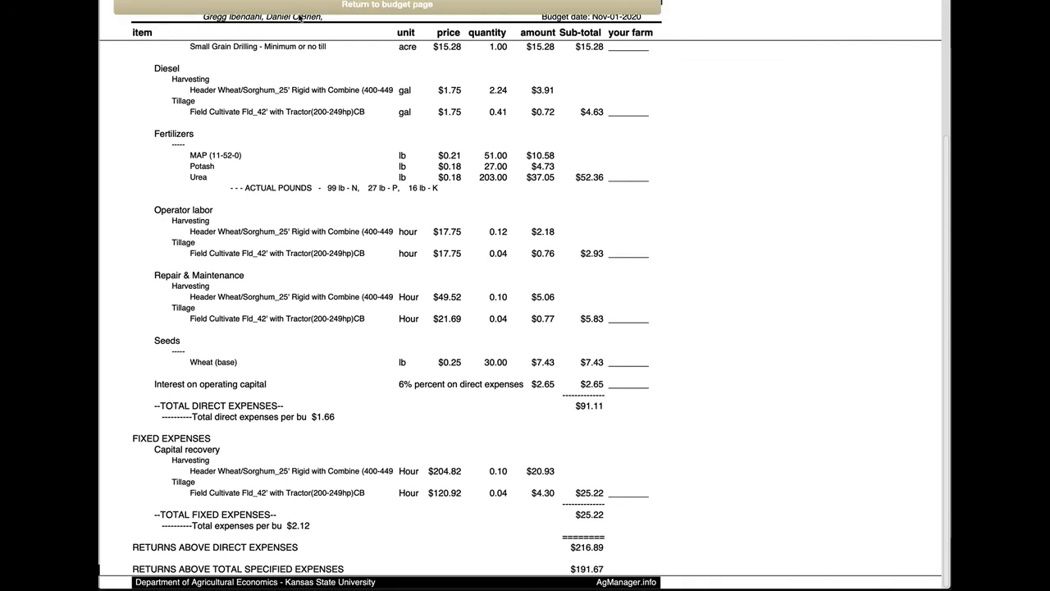
click(522, 6)
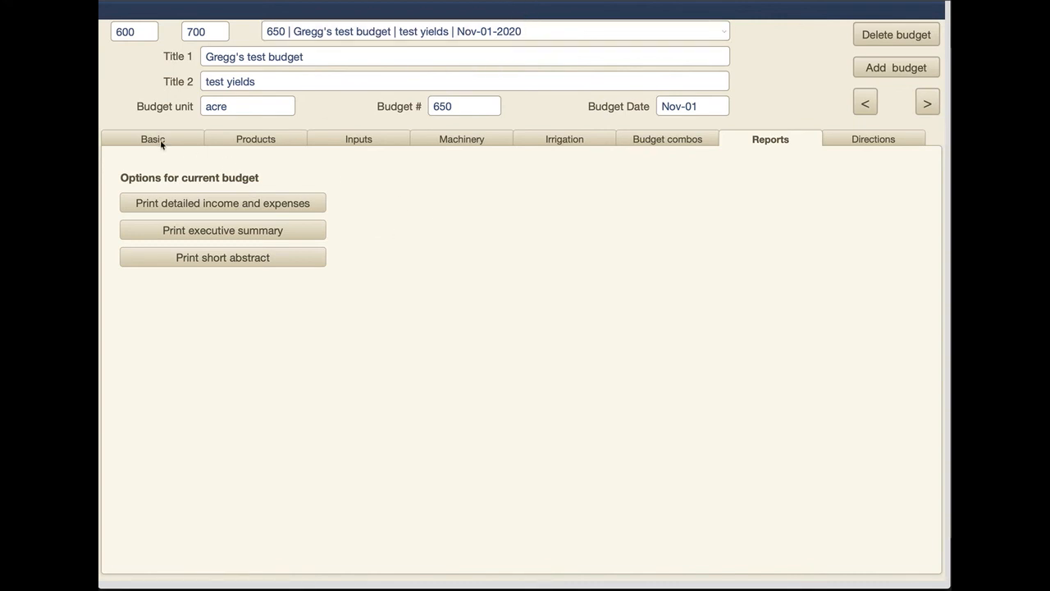
Reopen the basic settings of budget 650 and select Kansas_eastern among the budget regions in current budgets.
click(160, 141)
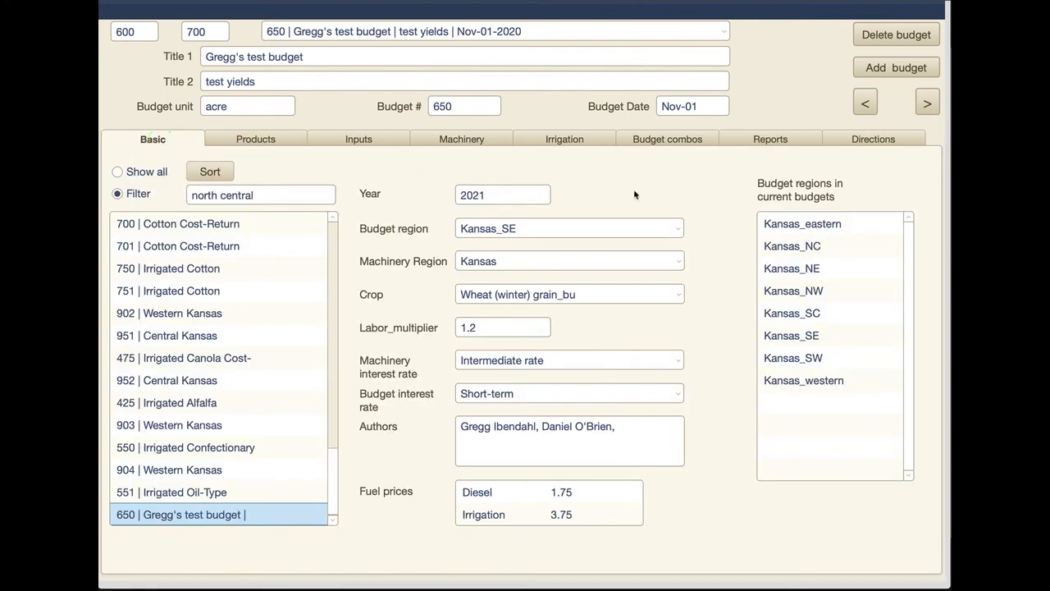
click(763, 226)
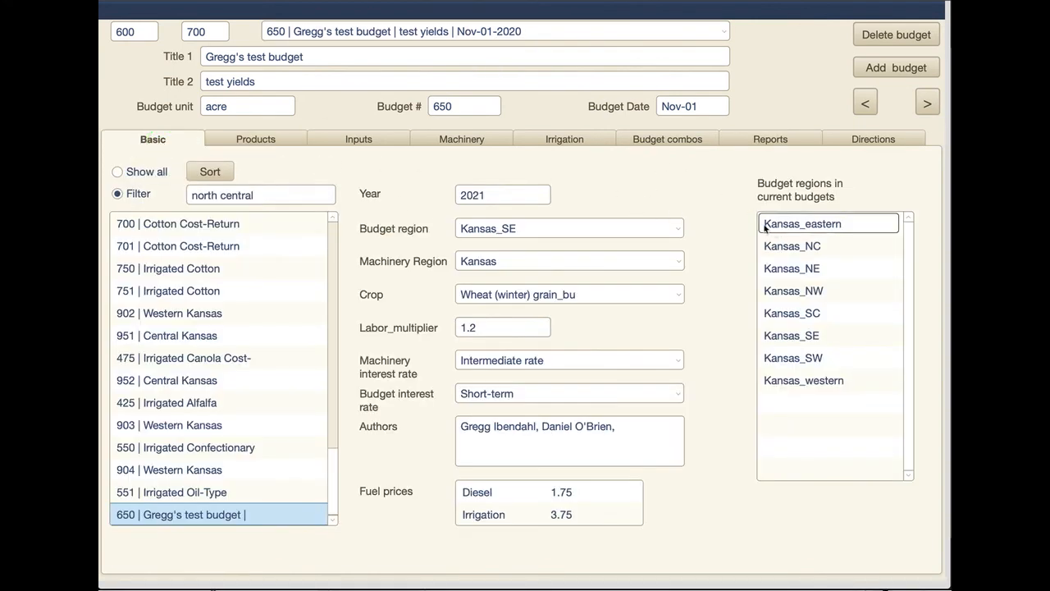